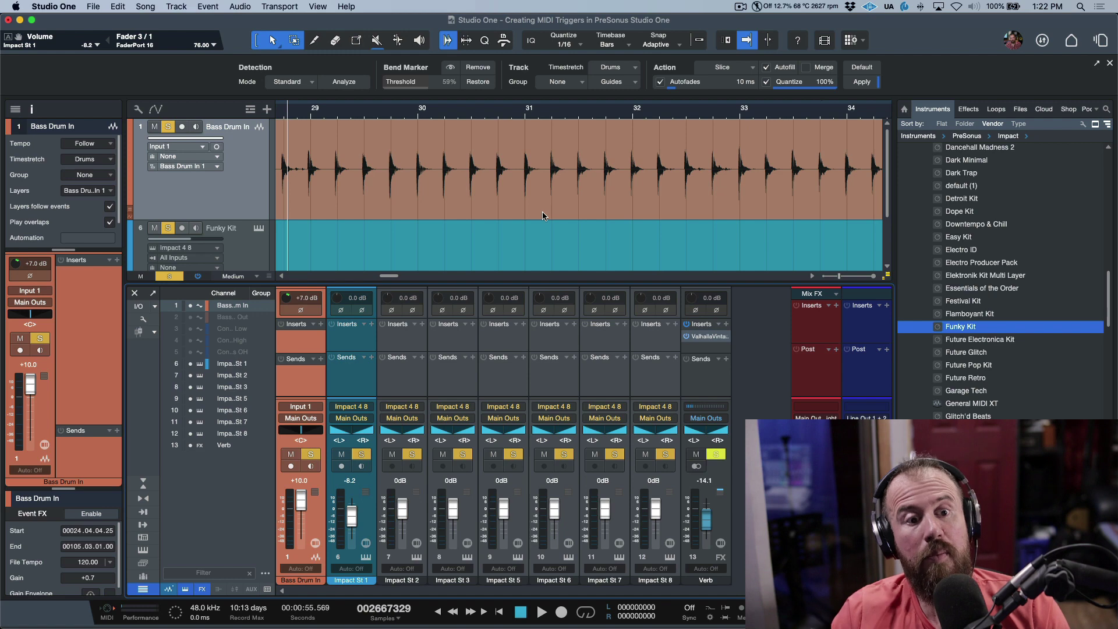
- Open the Funky Kit track's Impact XT instrument and examine the beginning of the Kick Low sample's waveform up close
left_click(245, 250)
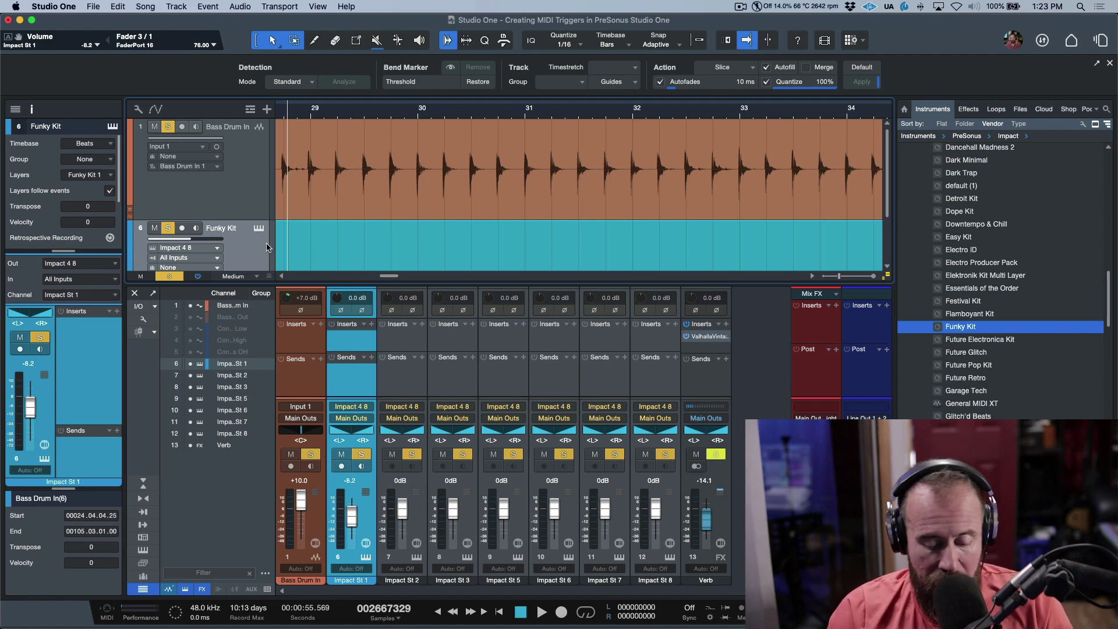
key("z")
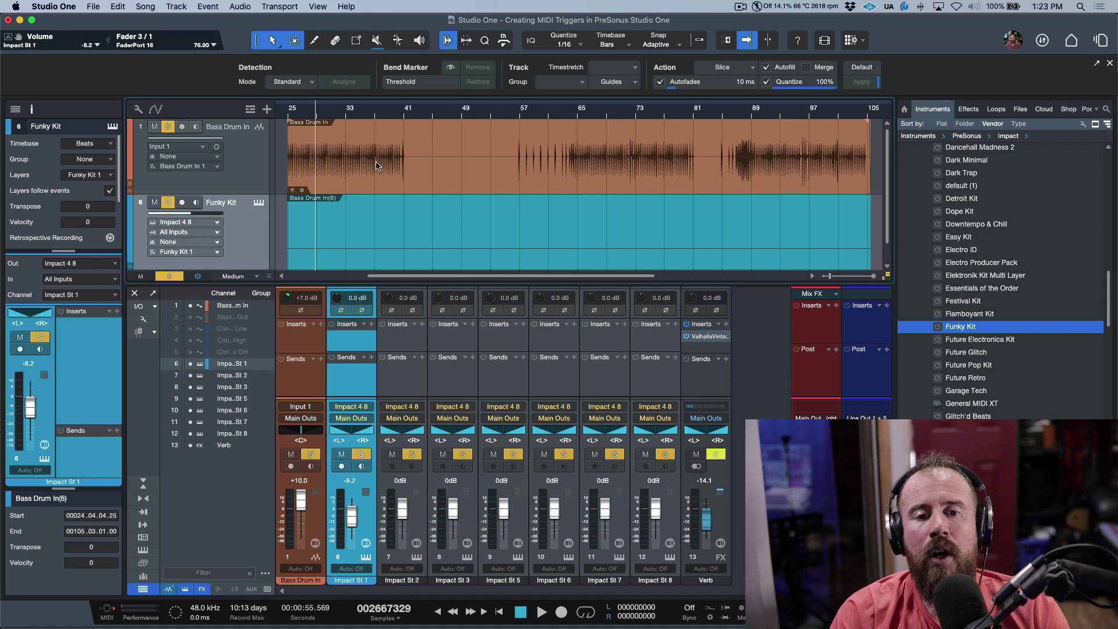
left_click(259, 202)
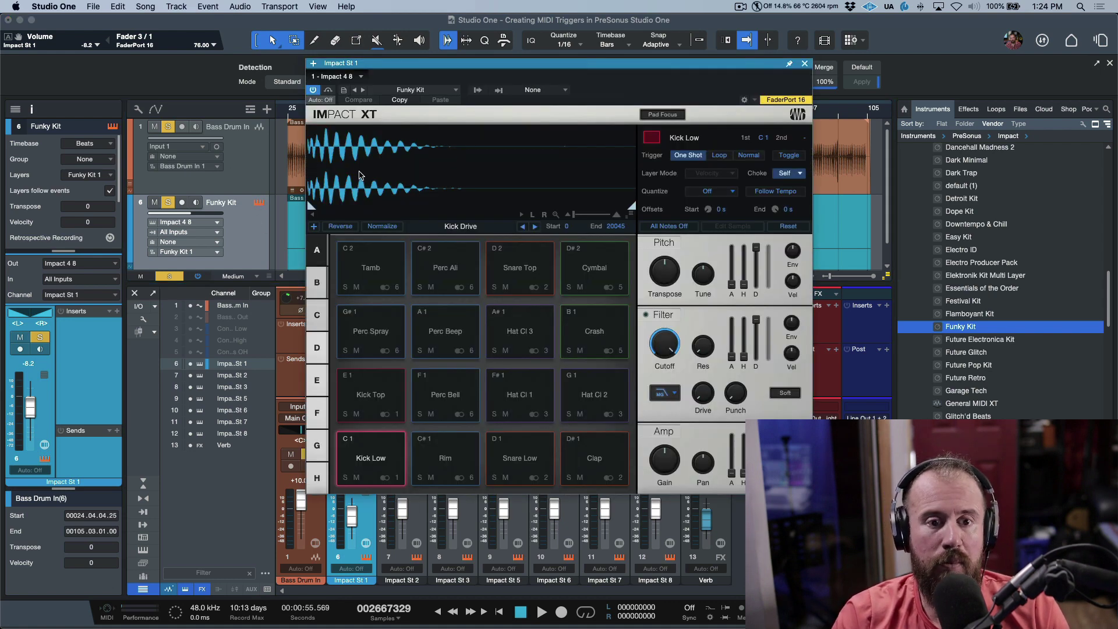
scroll(325, 171, "up", 5)
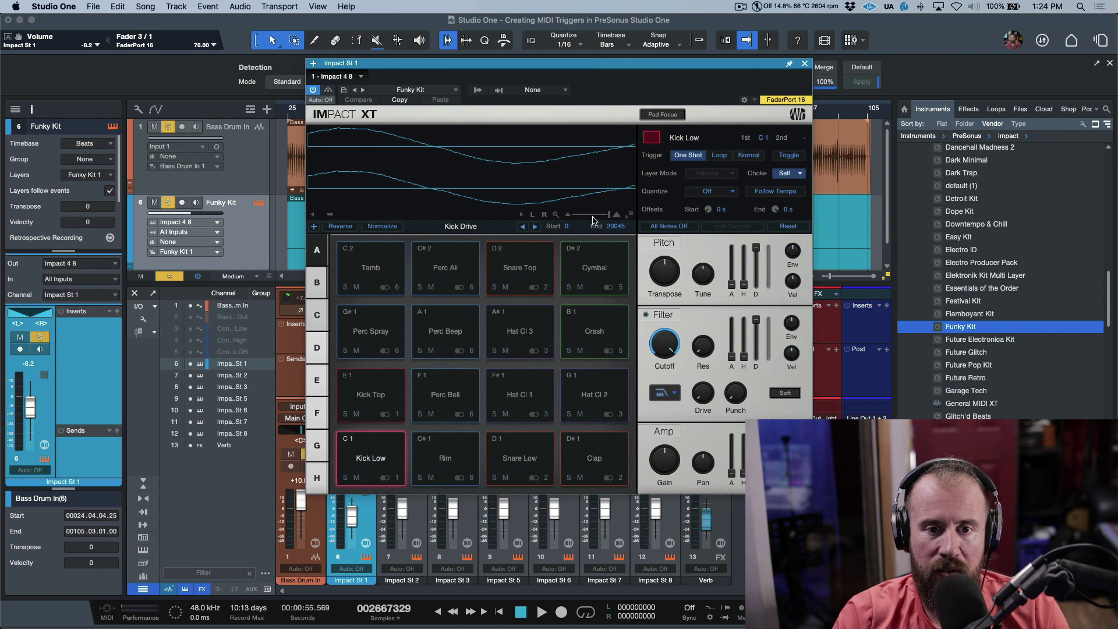
left_click_drag(330, 218, 315, 218)
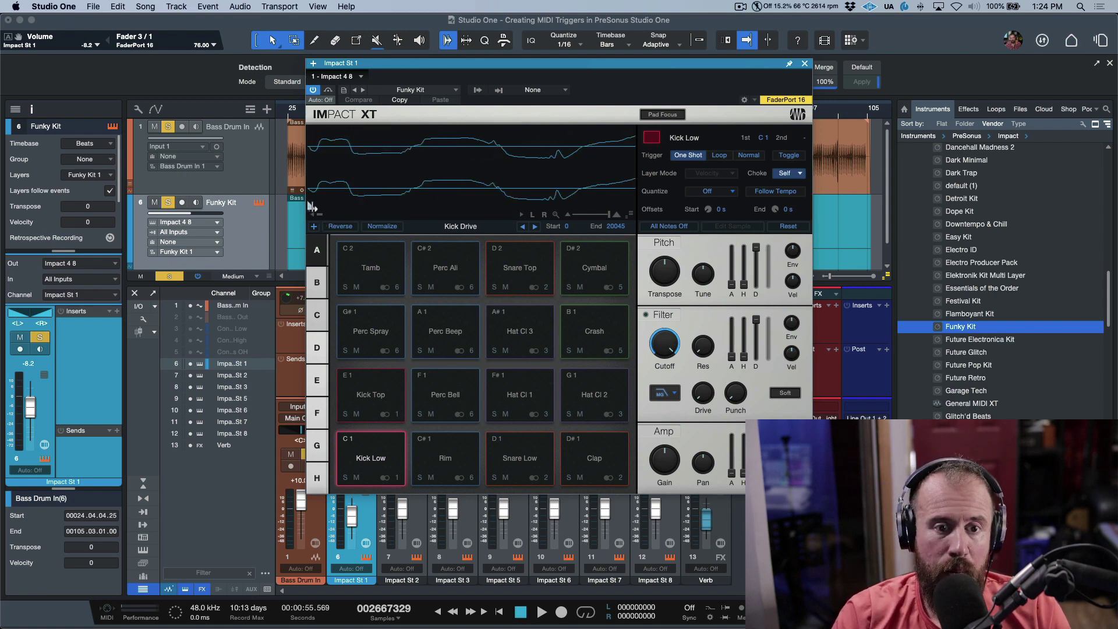
mouse_move(312, 207)
left_mouse_down()
mouse_move(413, 205)
mouse_move(310, 205)
left_mouse_up()
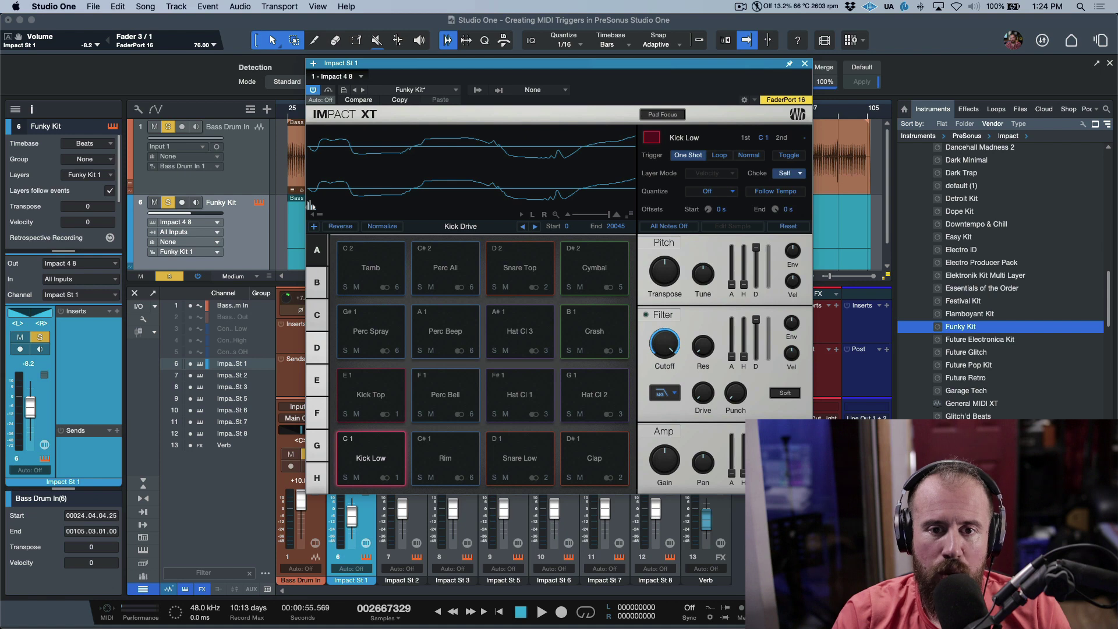
- Examine the beginning of the sample waveforms on the Tamb pad and the C#2 percussion pad
left_click(375, 268)
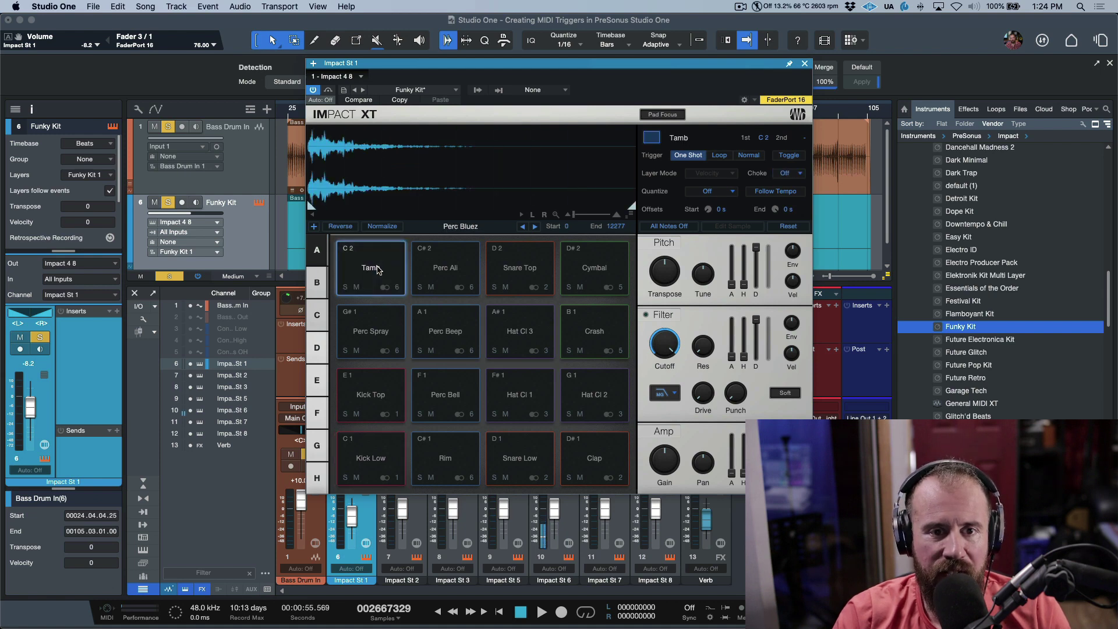
scroll(355, 185, "up", 5)
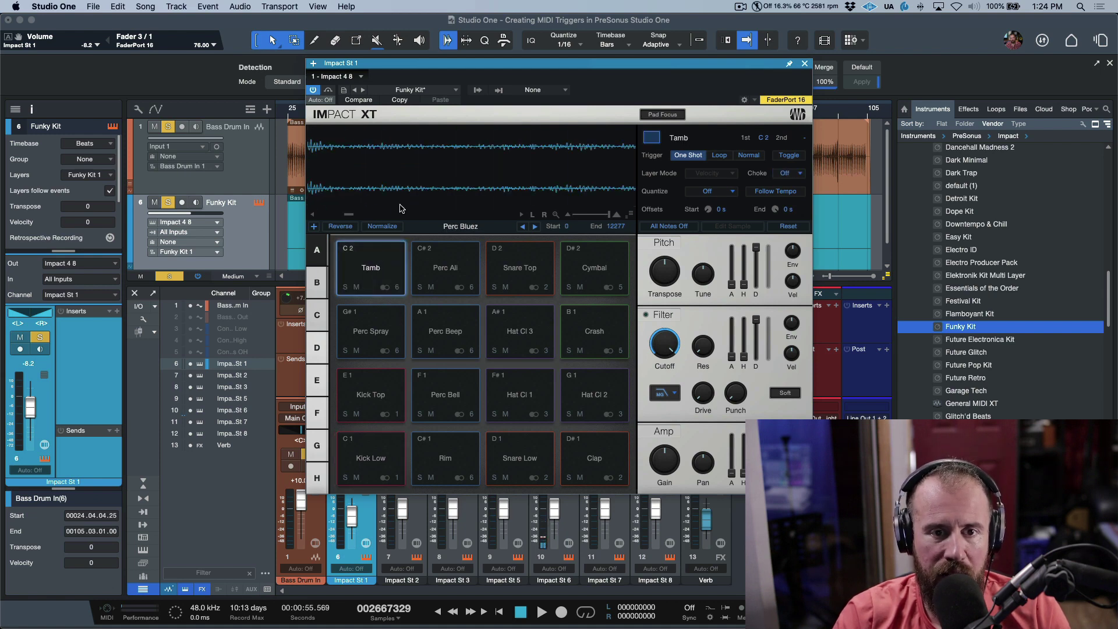
left_click_drag(349, 215, 311, 216)
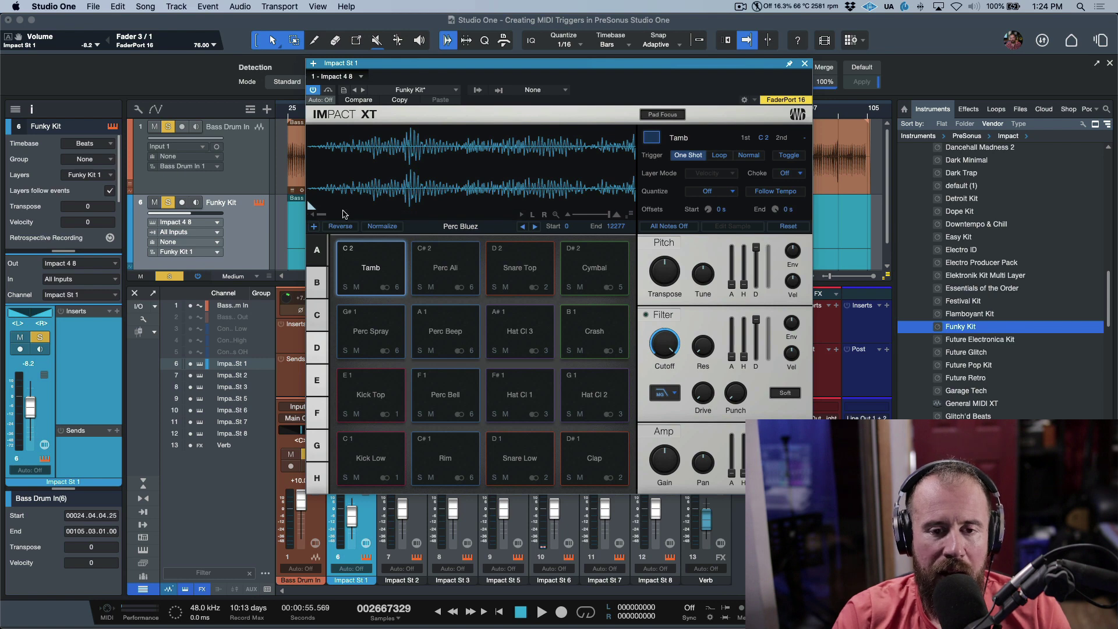
left_click(440, 264)
scroll(333, 186, "up", 5)
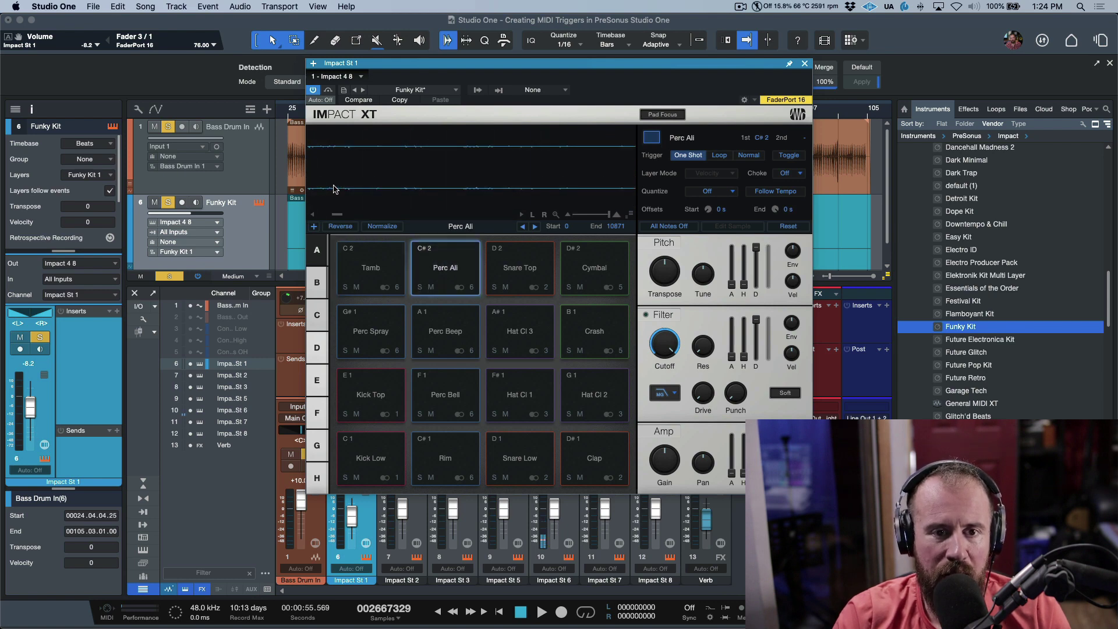
left_click_drag(340, 214, 304, 217)
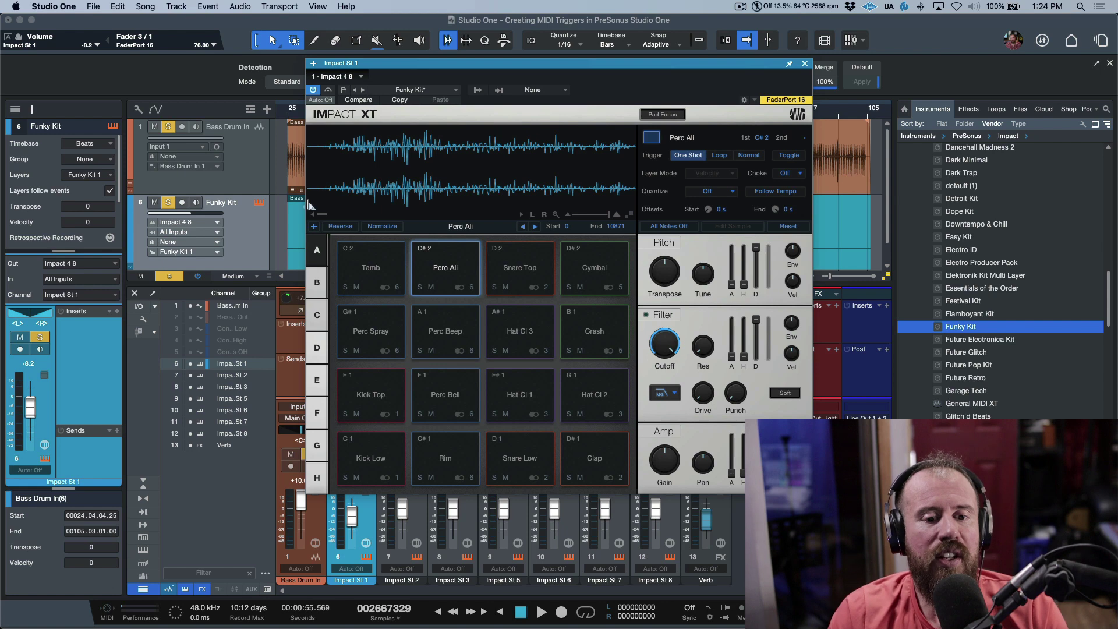
- Audition Kick Low with its sample start moved to 181, and set the start back to 19
left_click(369, 458)
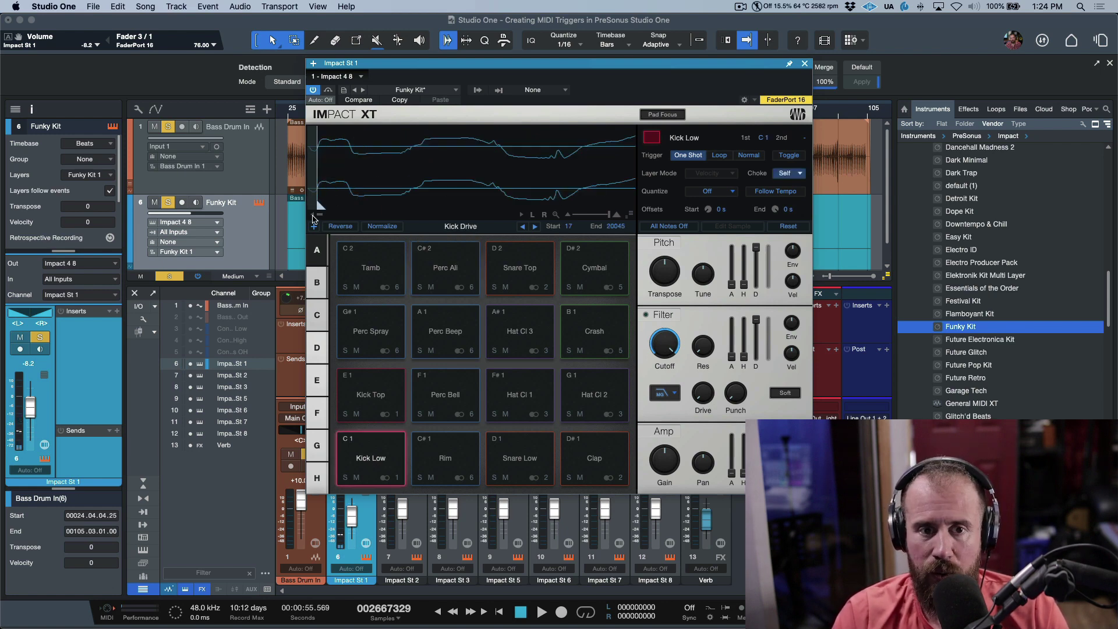
left_click_drag(319, 207, 317, 207)
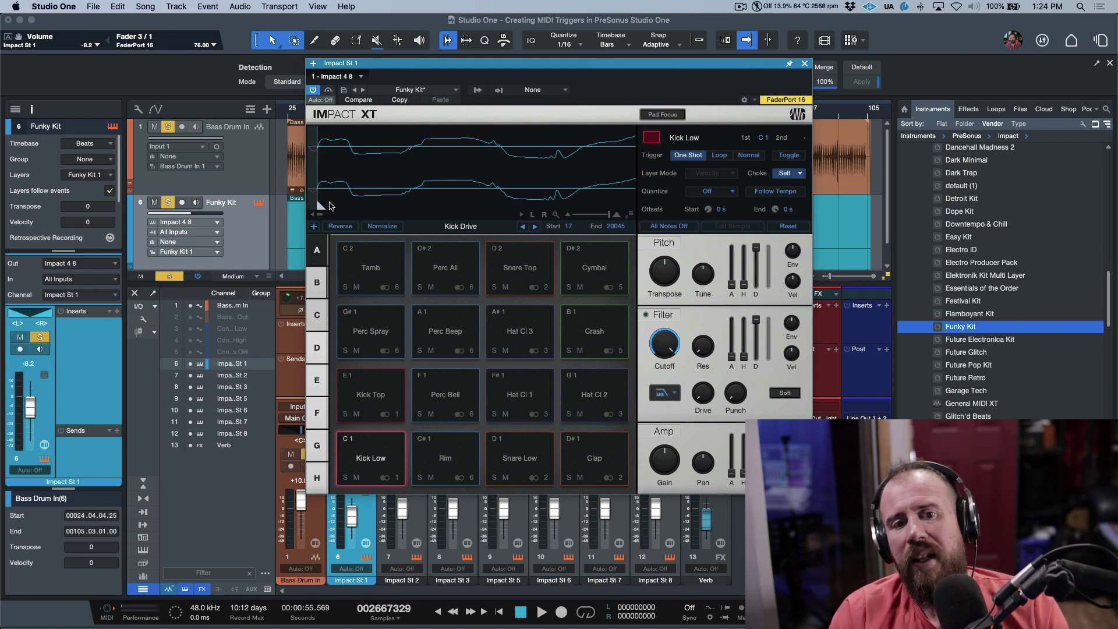
left_click(370, 457)
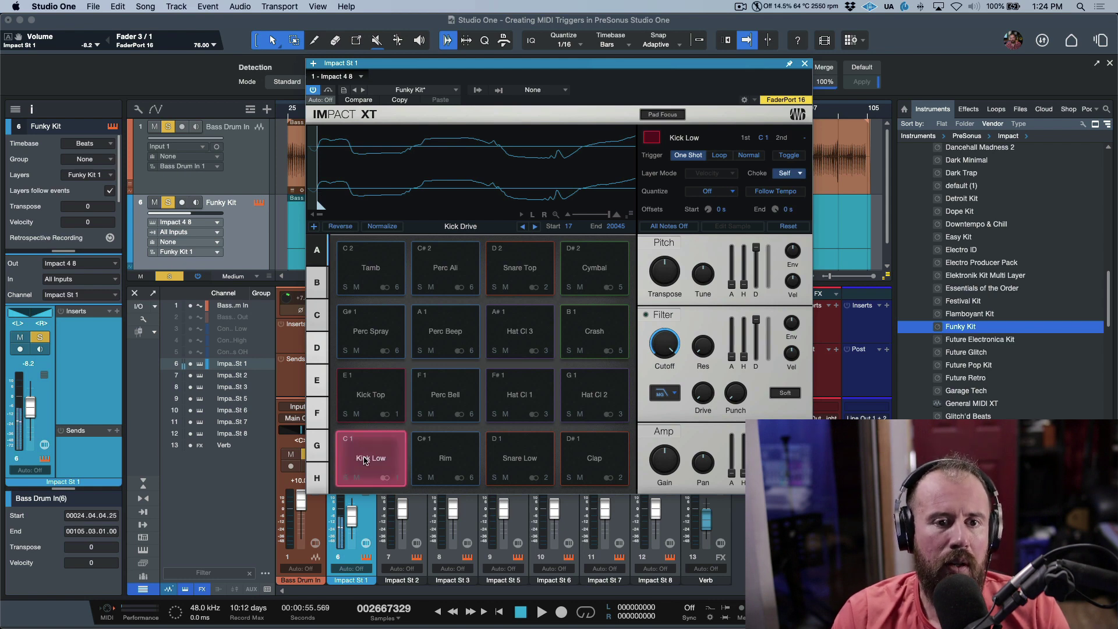
left_click_drag(321, 207, 393, 203)
left_click(383, 453)
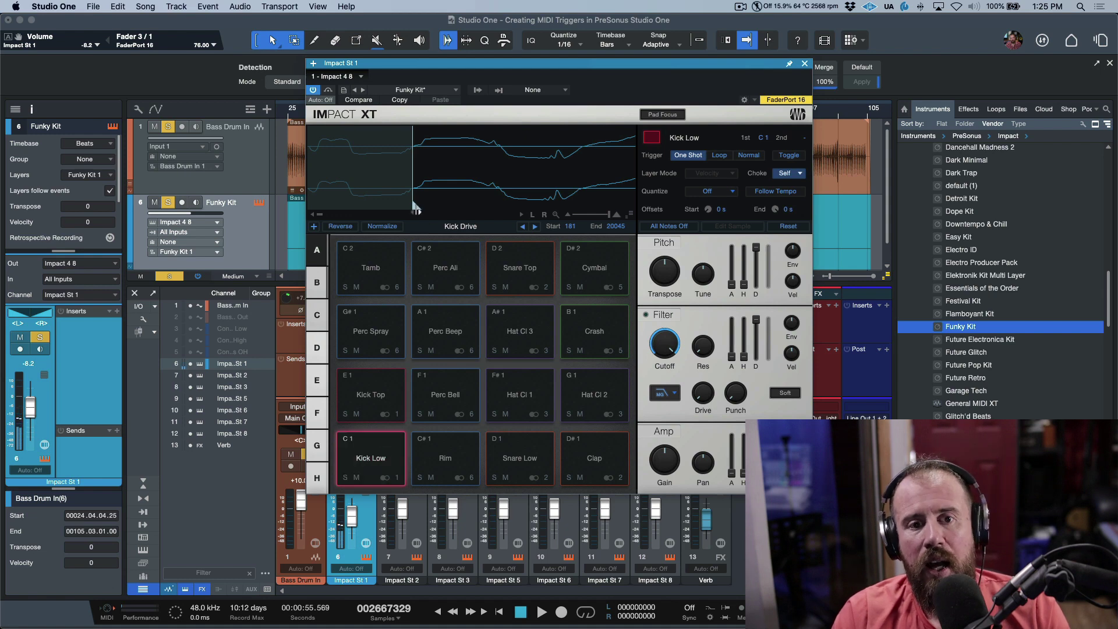
left_click_drag(416, 208, 368, 212)
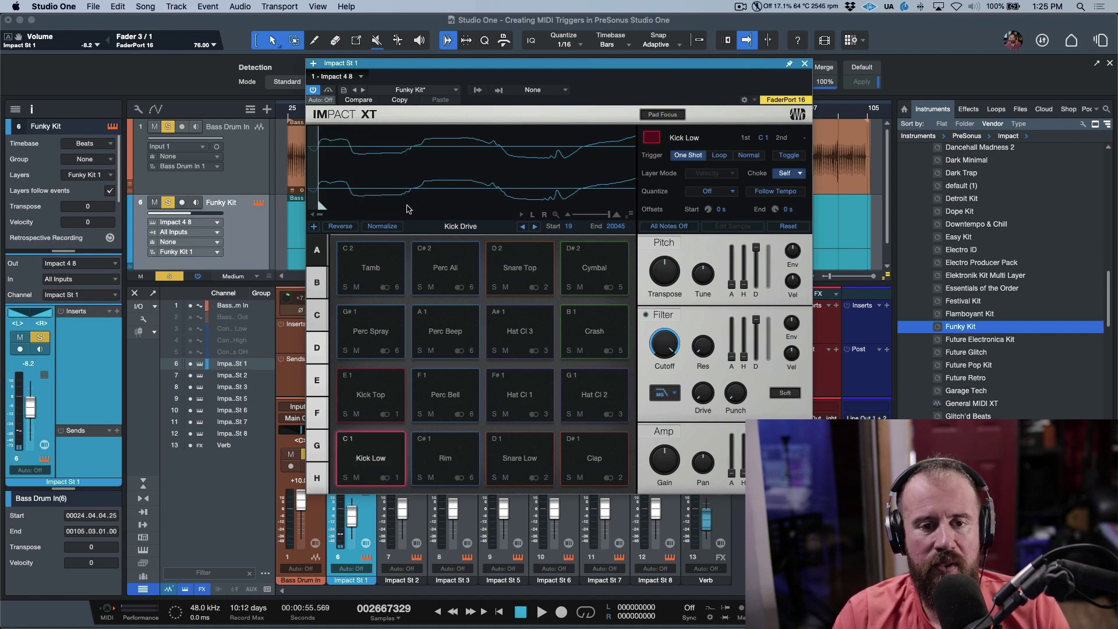
scroll(412, 186, "down", 5)
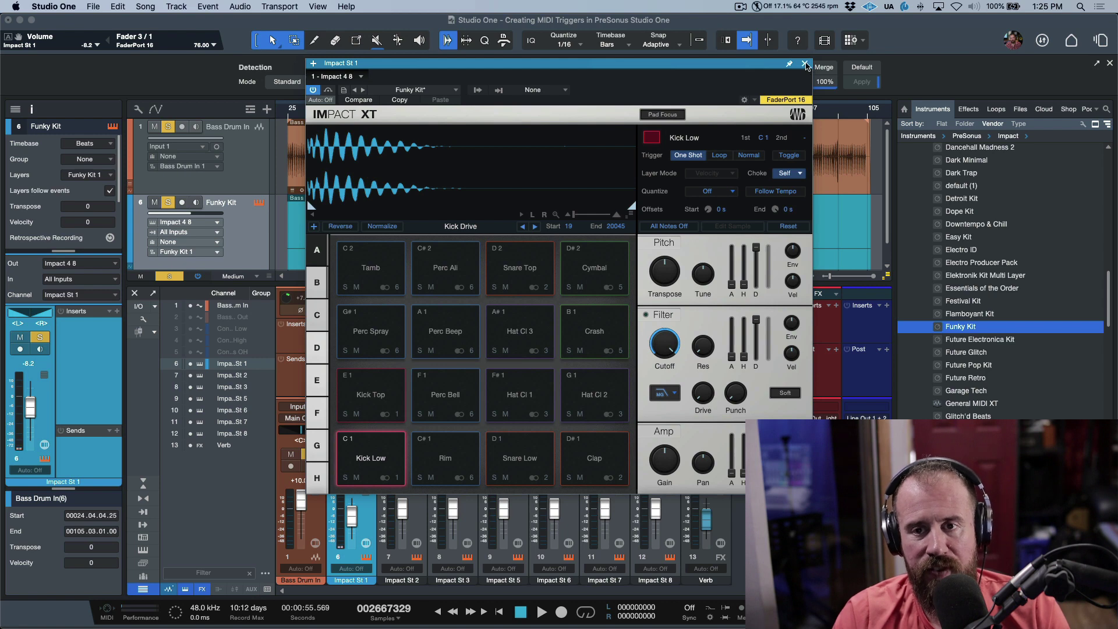
- Close the Impact XT instrument window and hide the mixer console to enlarge the arrangement
left_click(805, 63)
scroll(411, 236, "down", 1)
scroll(412, 237, "up", 1)
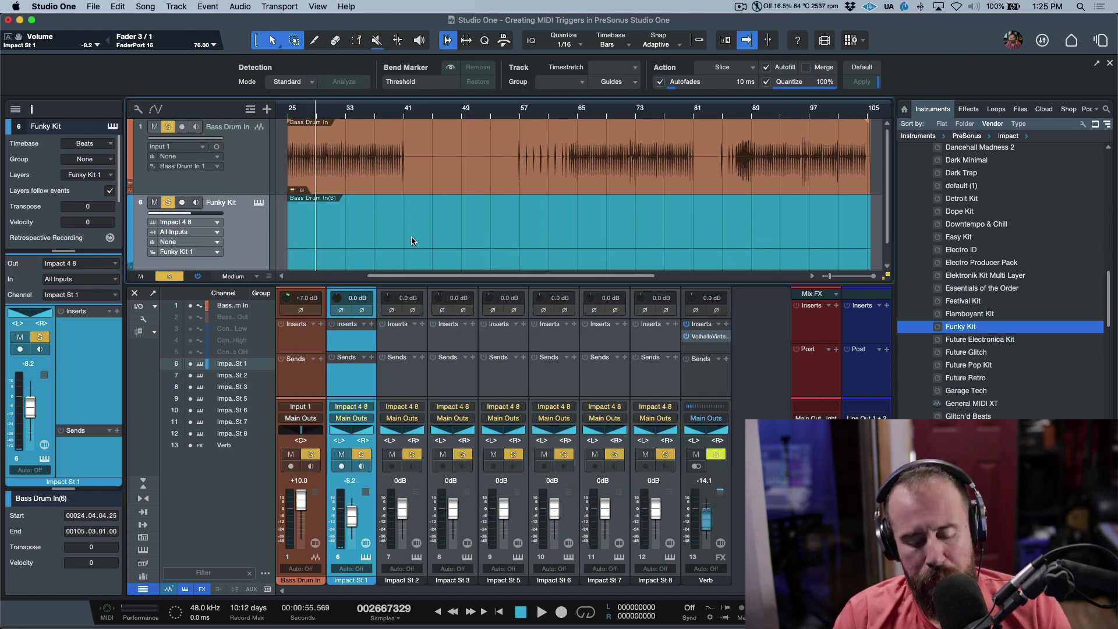
key("F3")
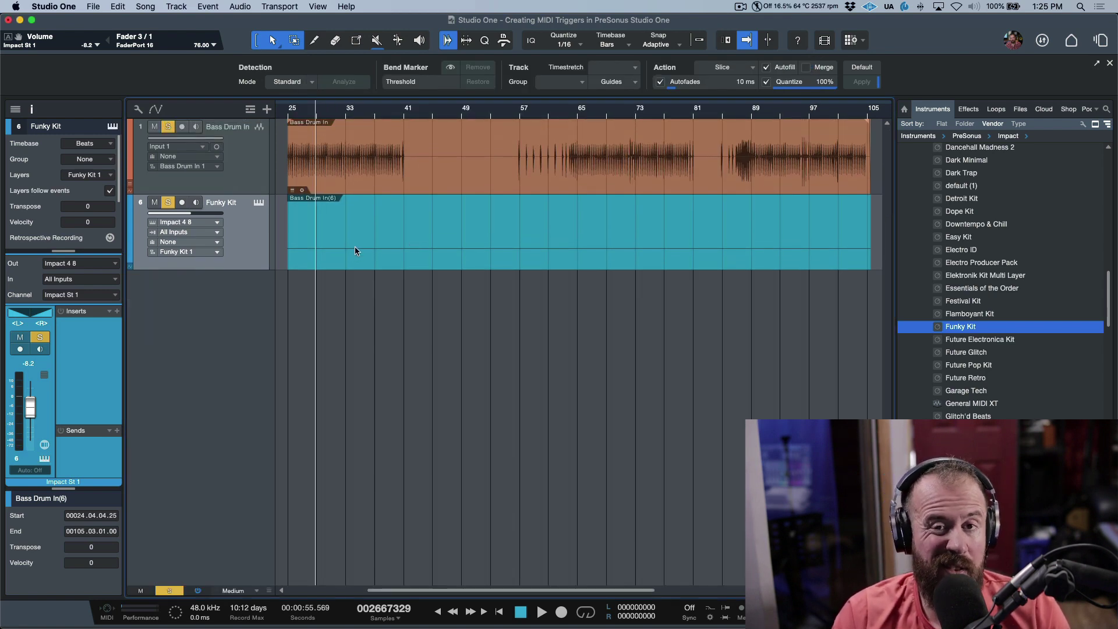
- Select the Bass Drum In audio event, return the playhead to its start, and display its bend markers
left_click(347, 186)
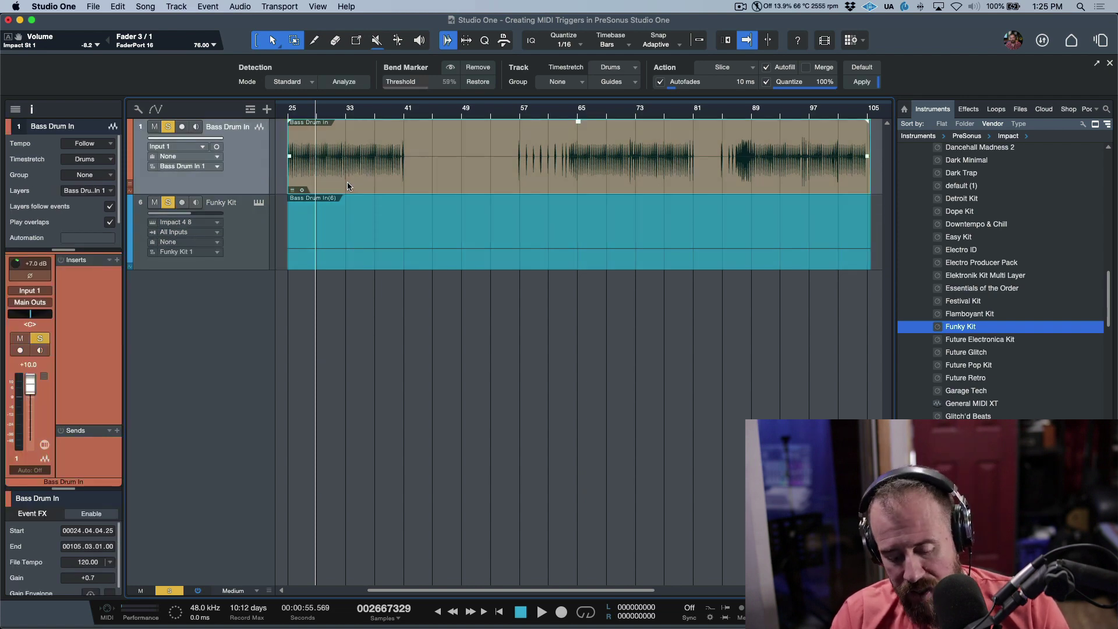
key("l")
scroll(347, 182, "left", 1)
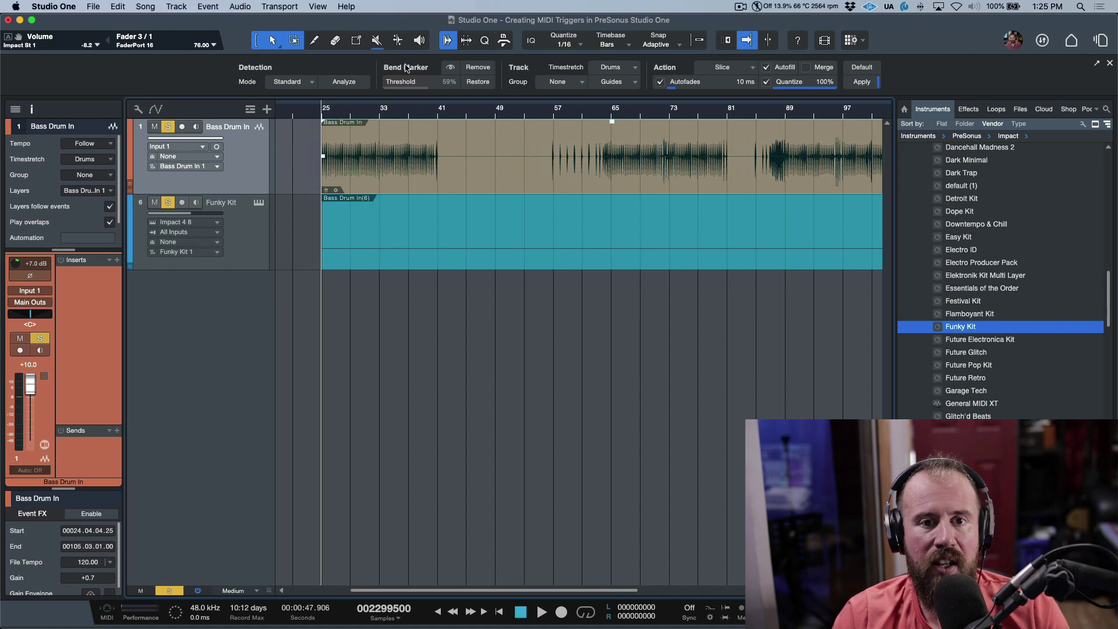
left_click(450, 67)
- Step through the Bass Drum In transients at high zoom and compare the bend markers with each hit's onset
key("space")
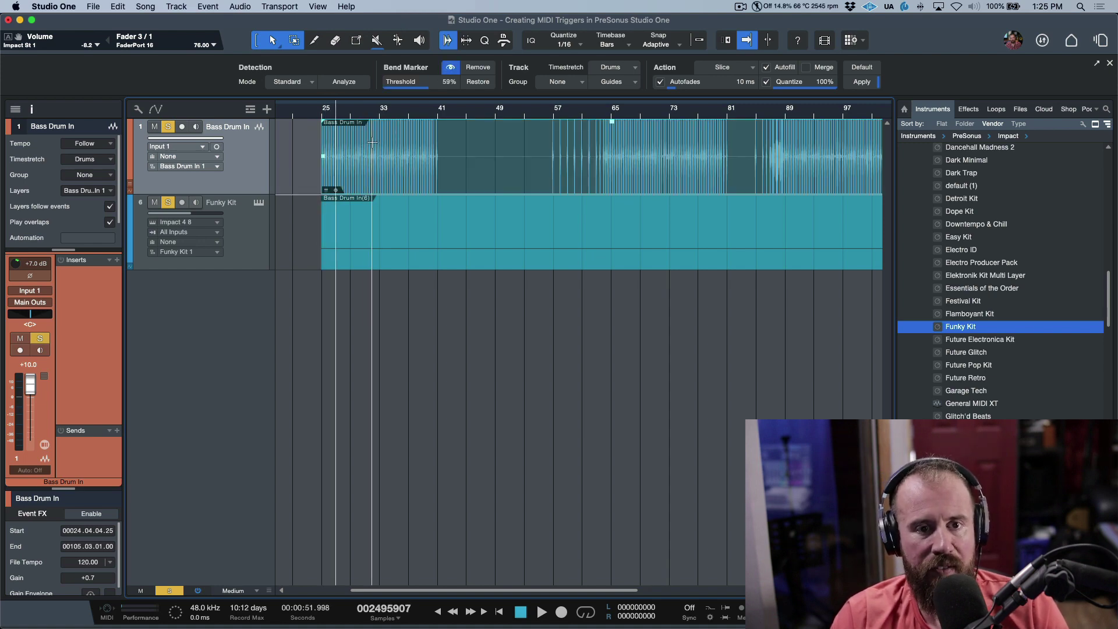
key("e")
key("e")
key("e")
key("e")
key("e")
key("e")
key("e")
key("e")
key("e")
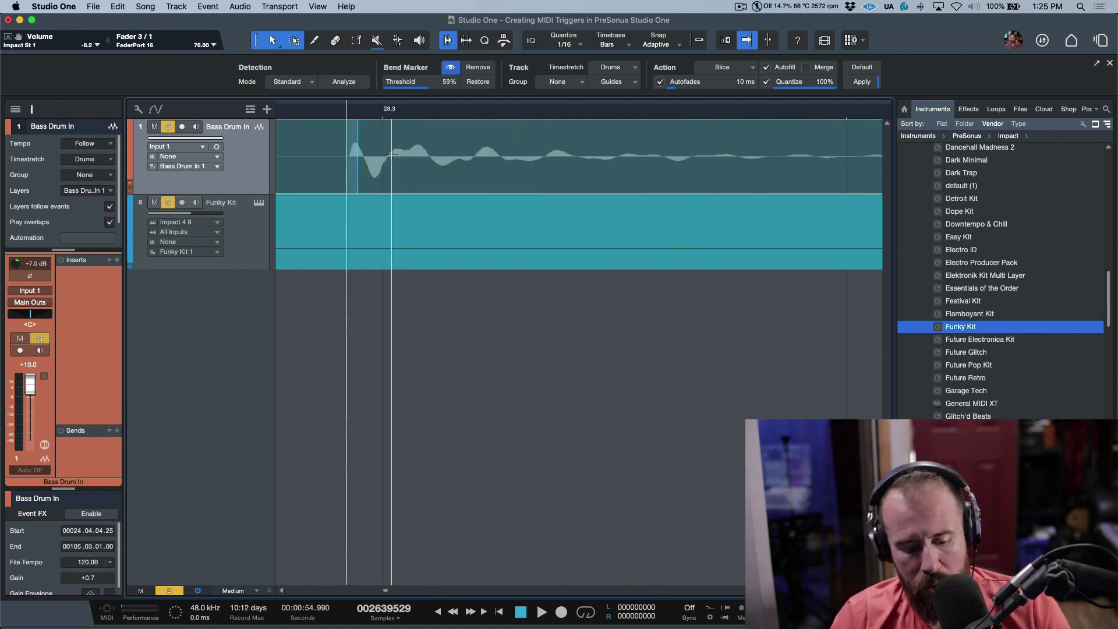
key("Tab")
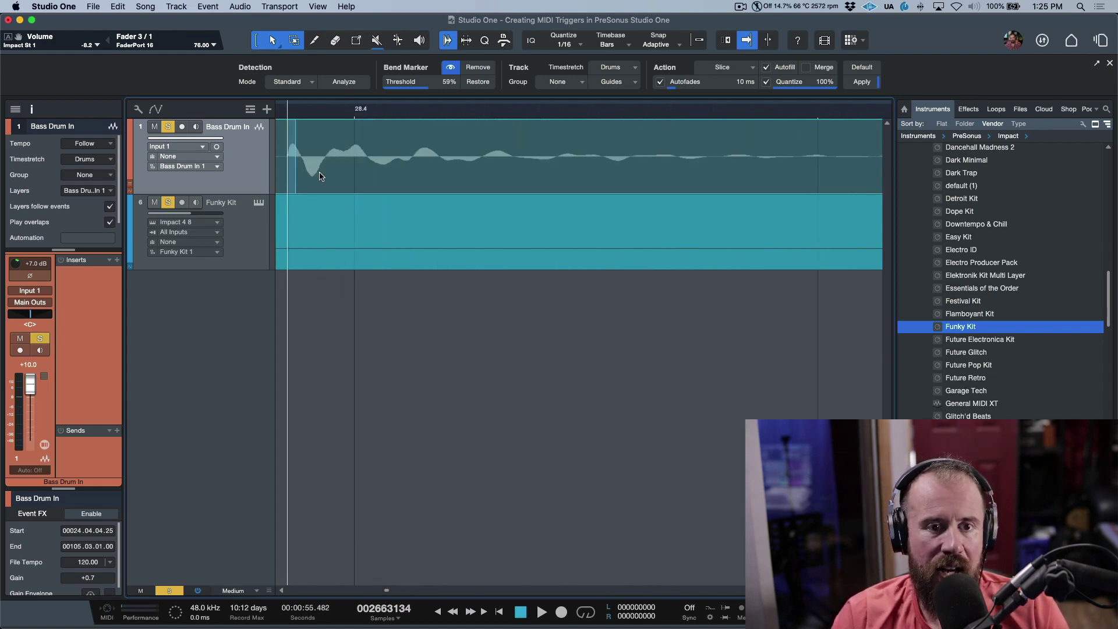
scroll(349, 171, "left", 2)
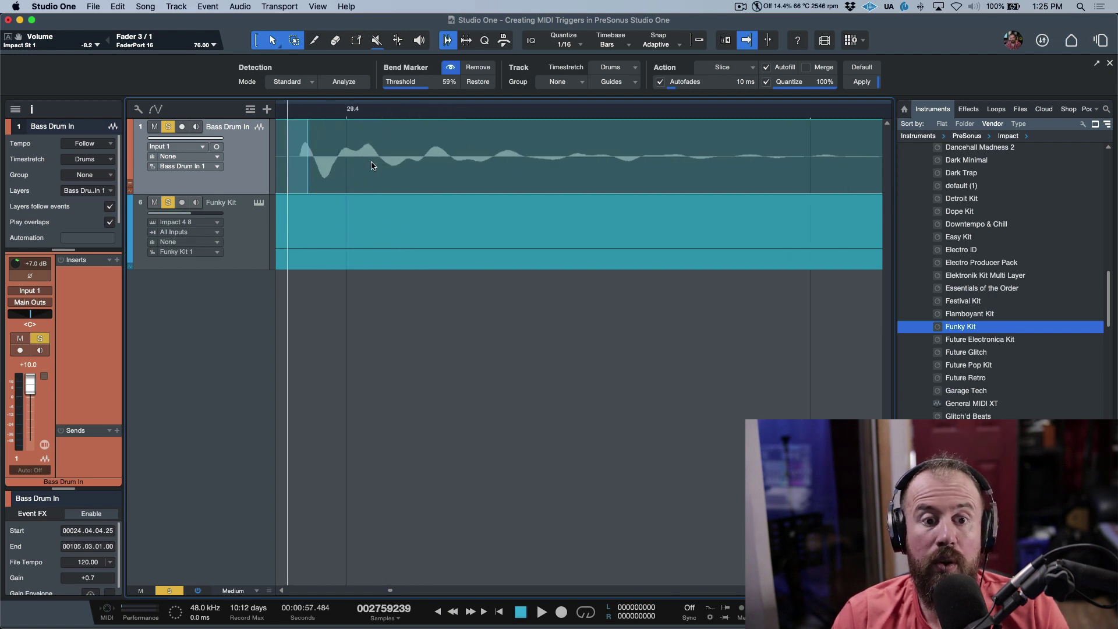
scroll(313, 165, "left", 2)
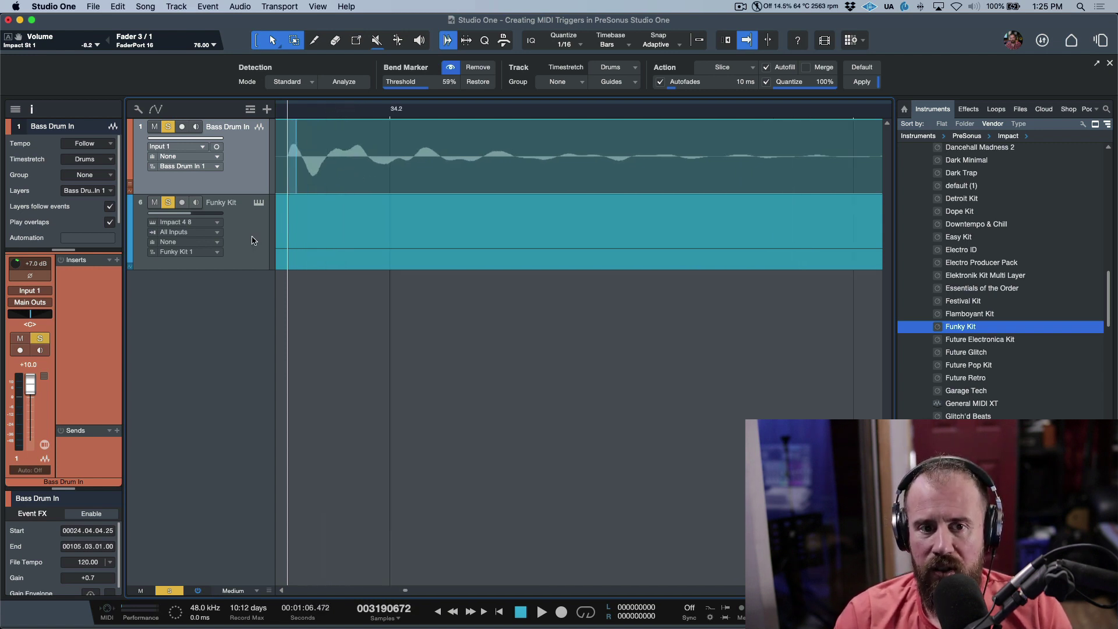
- Open the Funky Kit part in the note editor and focus on the Kick Low notes around bar 34
double_click(393, 252)
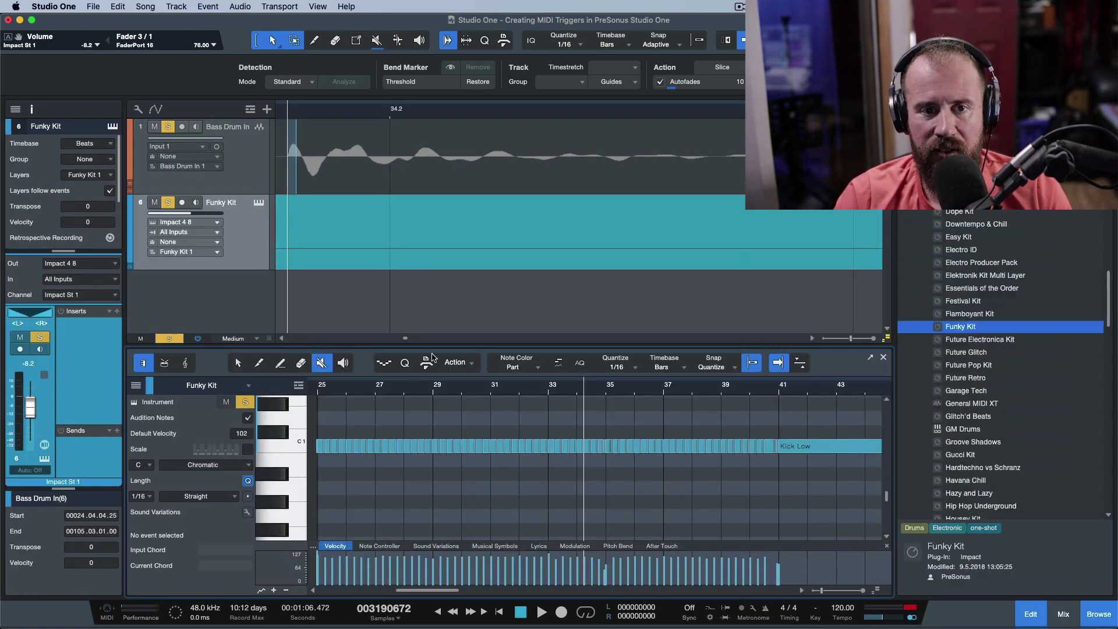
scroll(587, 388, "up", 5)
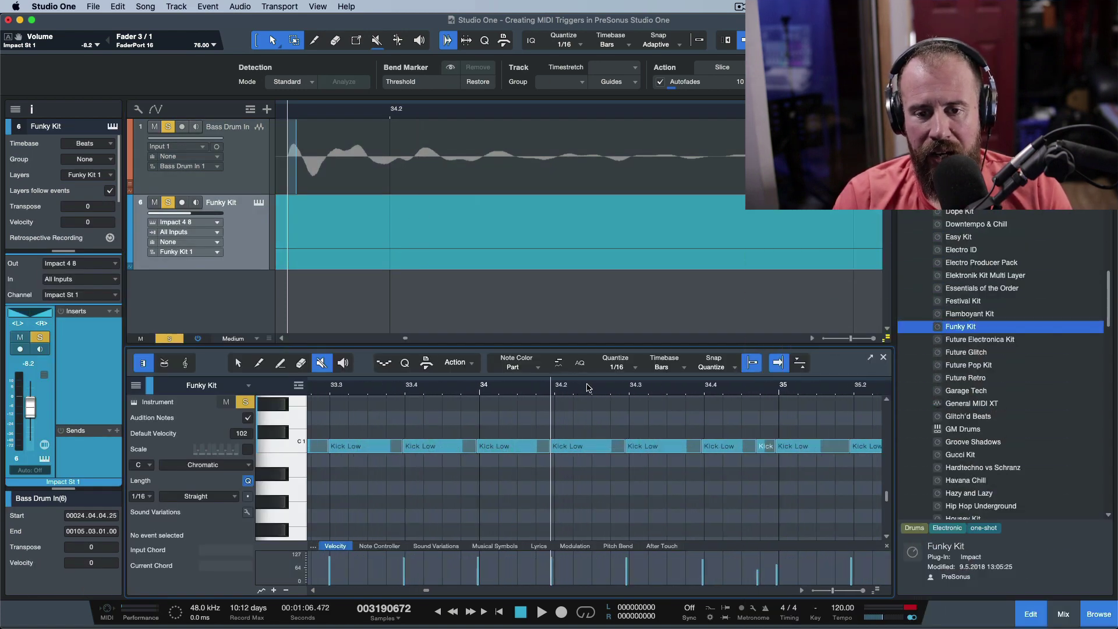
scroll(587, 387, "up", 2)
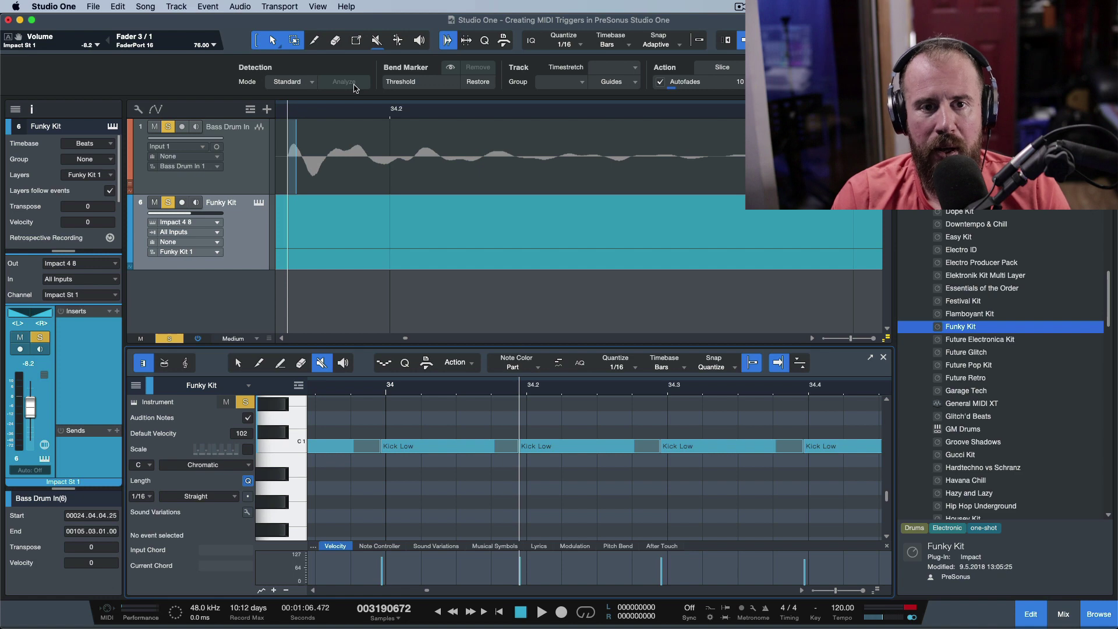
scroll(373, 110, "up", 2)
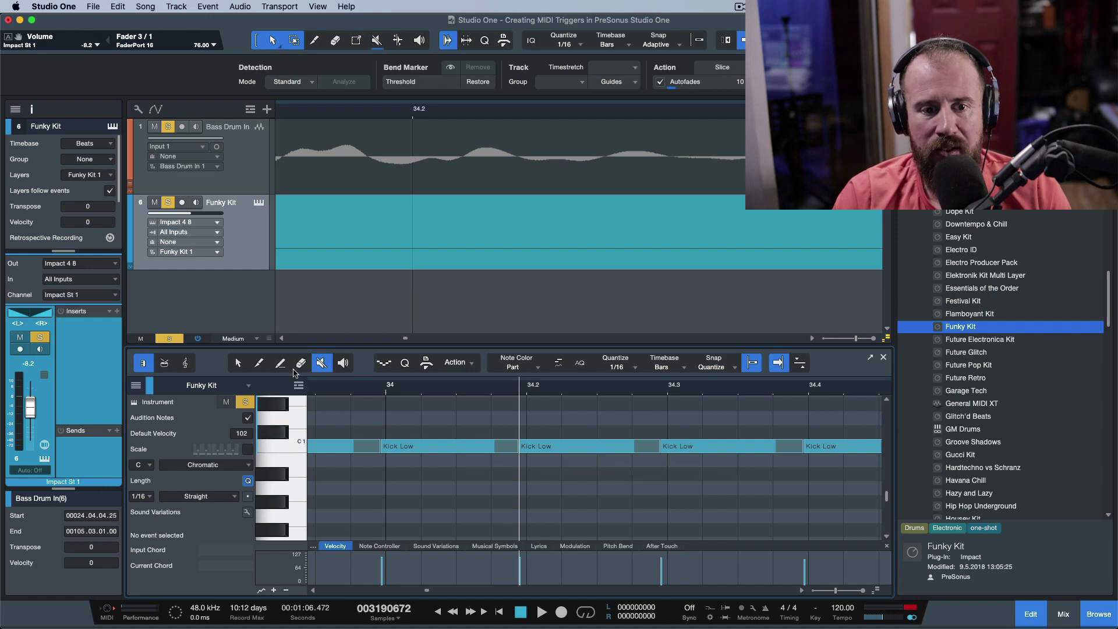
- Use the Arrow tool to select the Kick Low note near 34.2 and step through the neighbouring notes
left_click(238, 363)
left_click(557, 451)
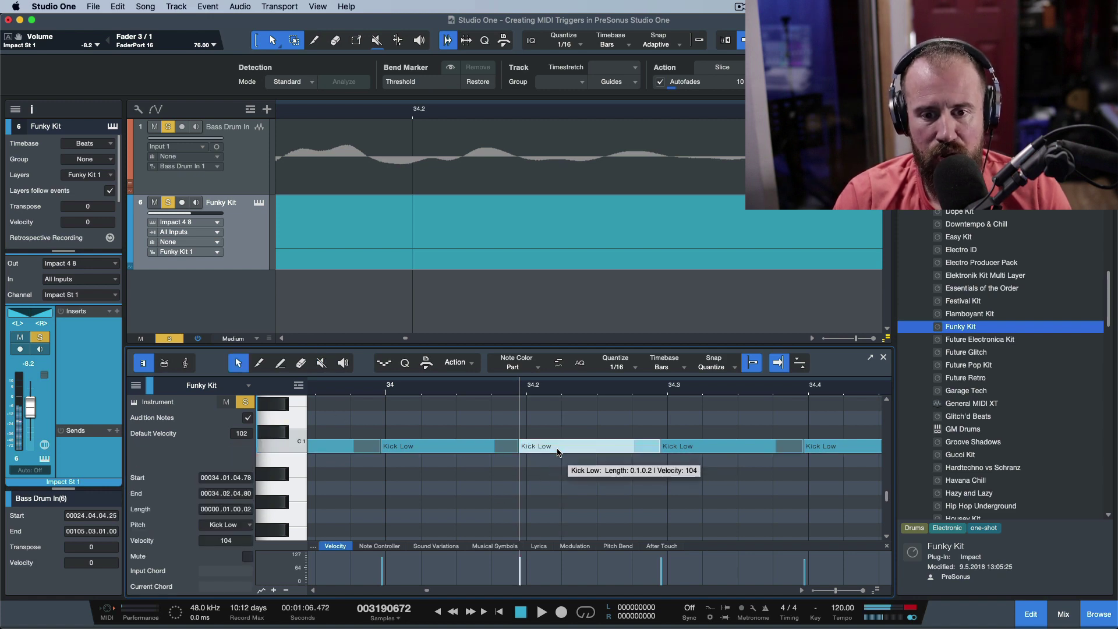
key("Left")
key("Left")
key("Left")
key("Left")
key("Right")
key("Right")
key("Right")
key("Right")
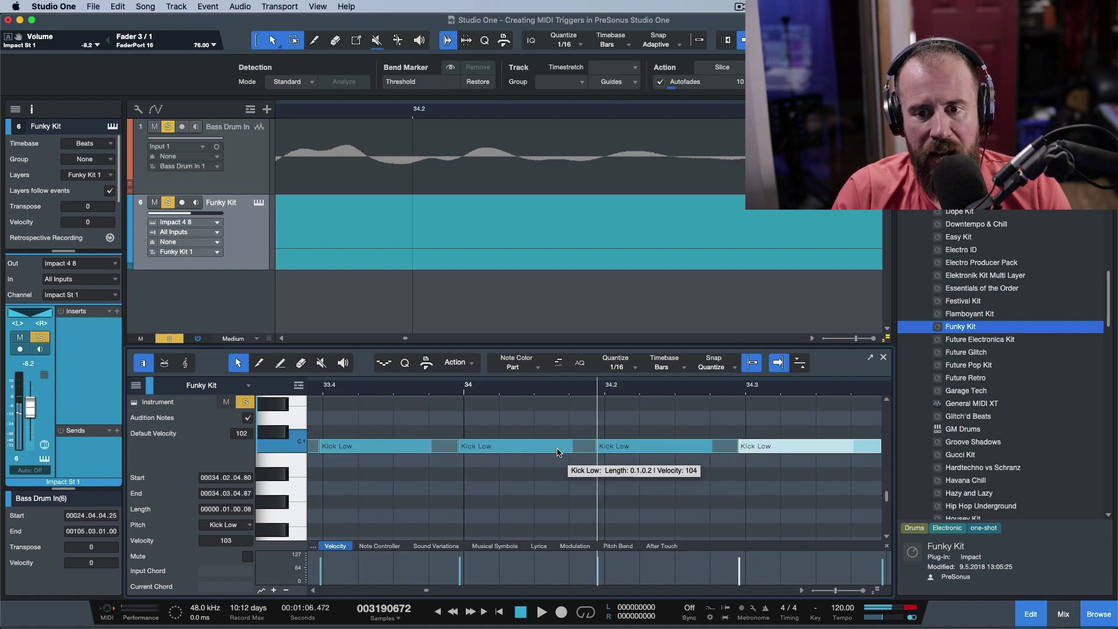
key("Right")
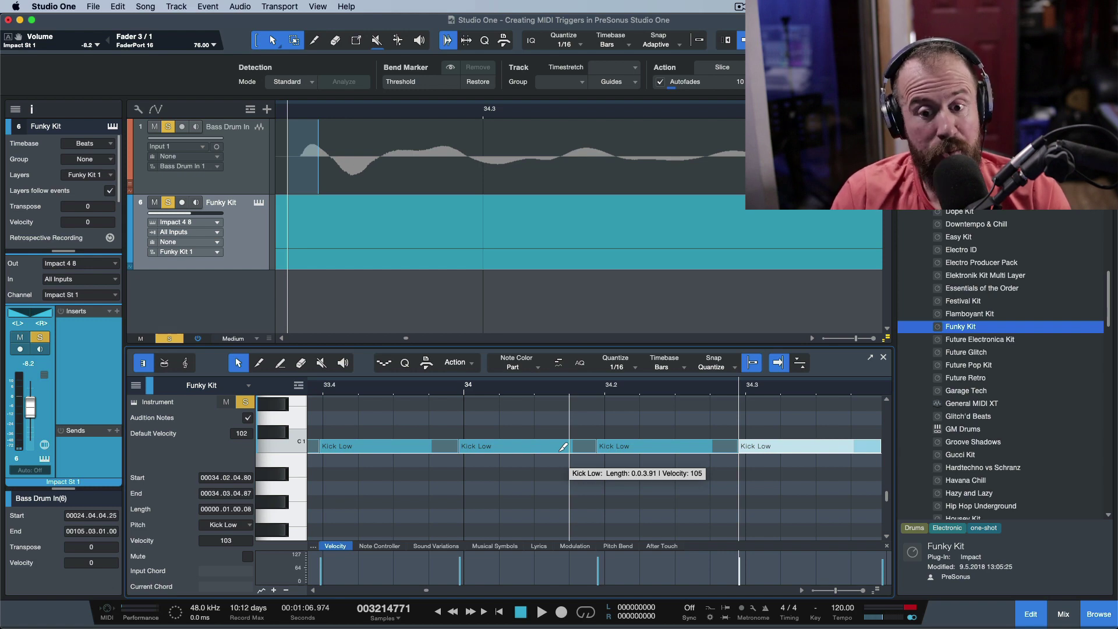
left_click(641, 451)
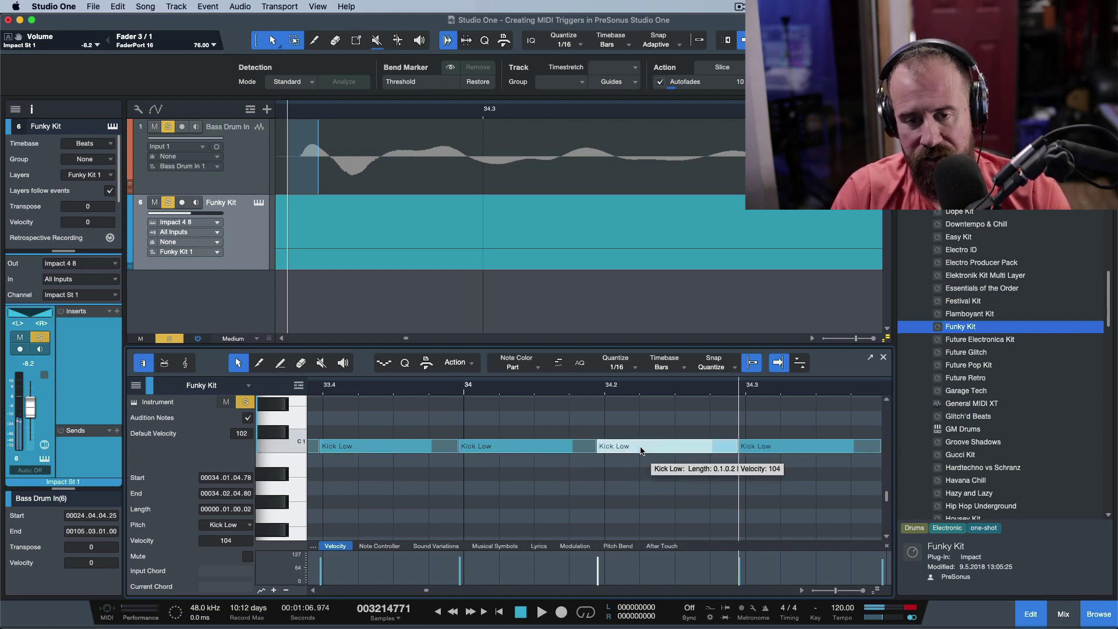
key("Left")
key("Left")
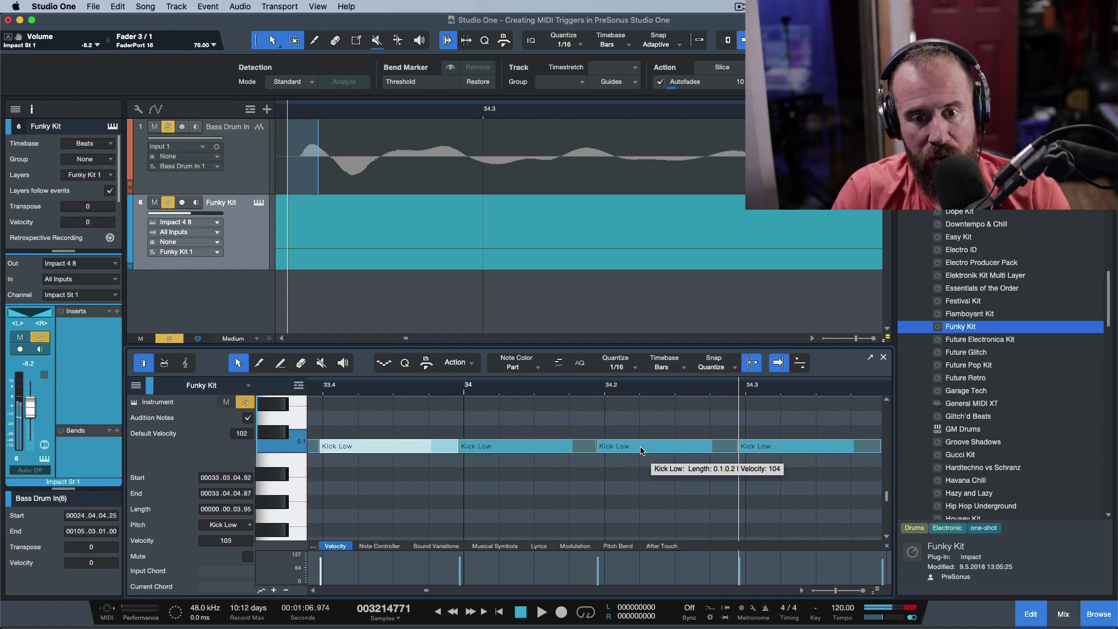
- Step through the Kick Low notes from the start of the Funky Kit part and compare each with its bass drum transient
key("Right")
key("Right")
key("Right")
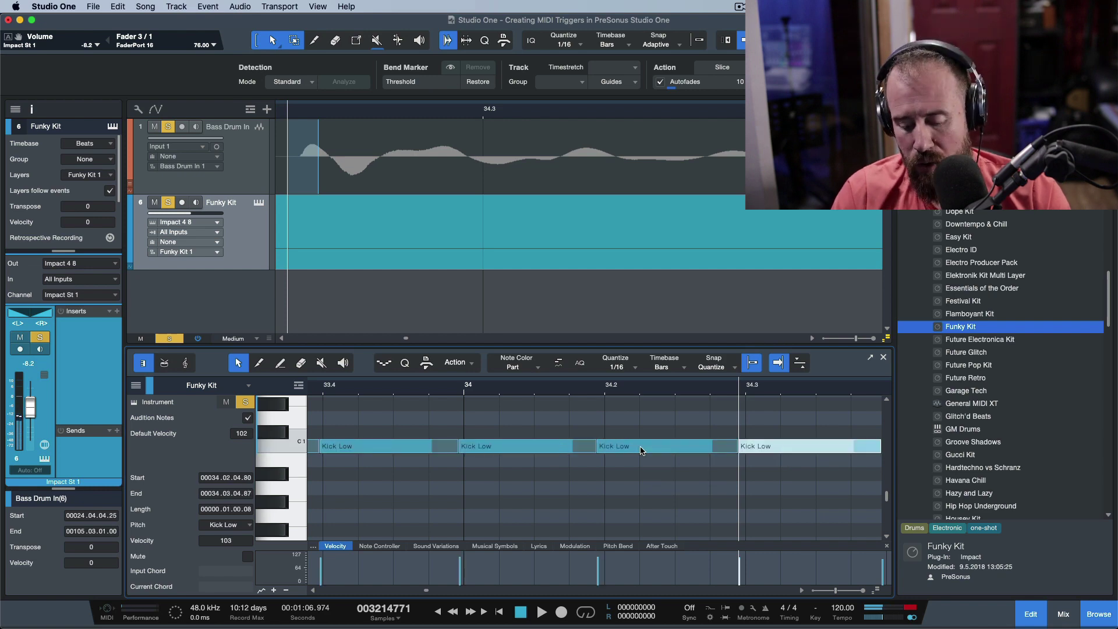
key("Home")
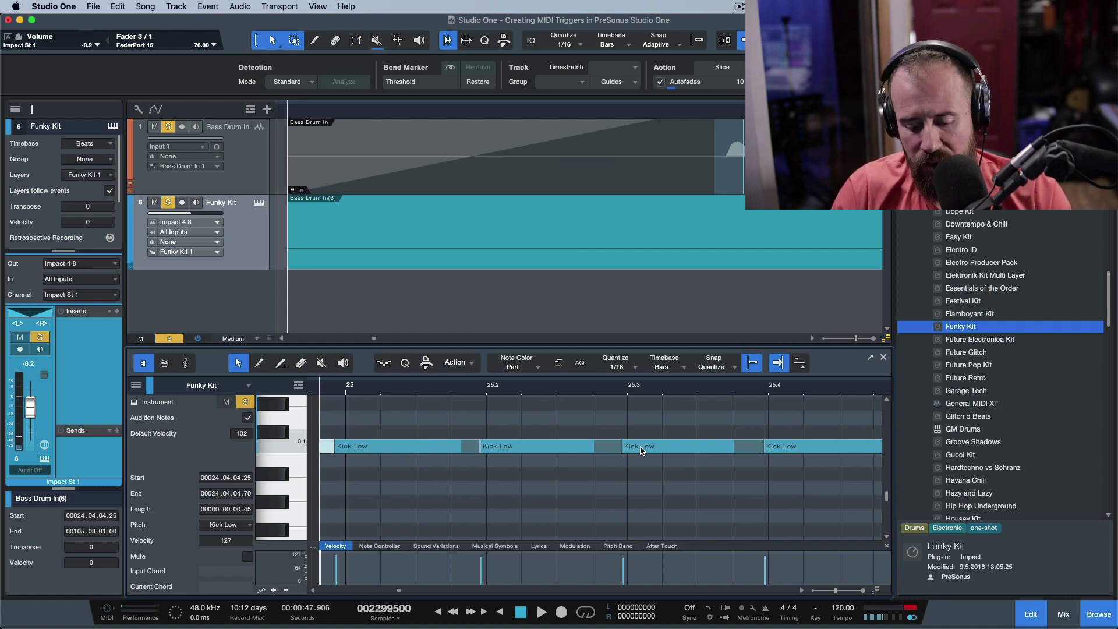
key("Right")
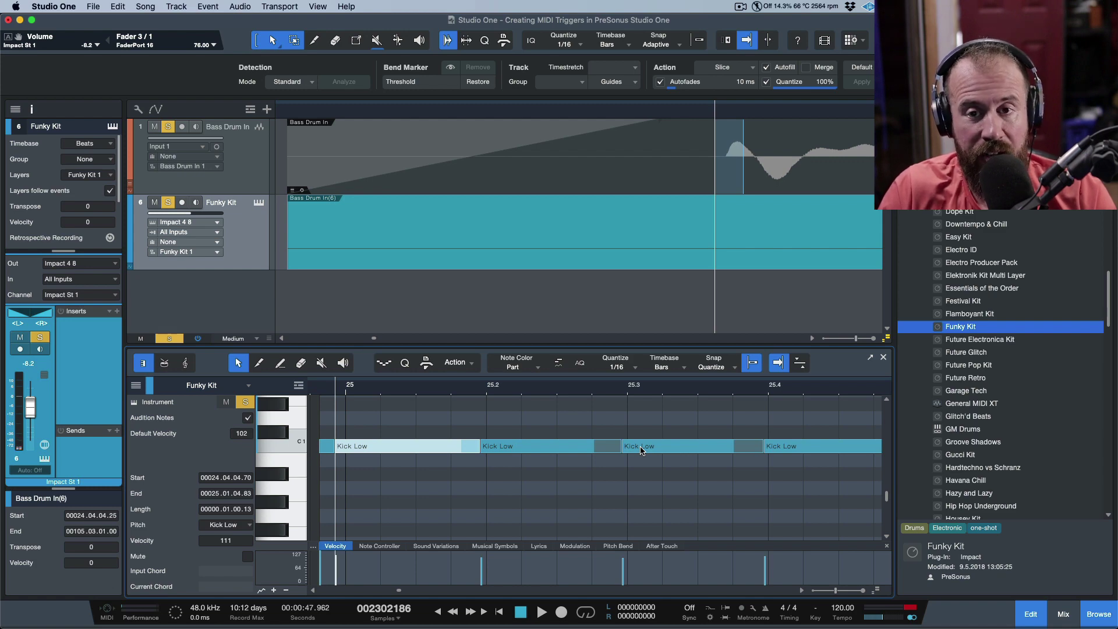
key("Right")
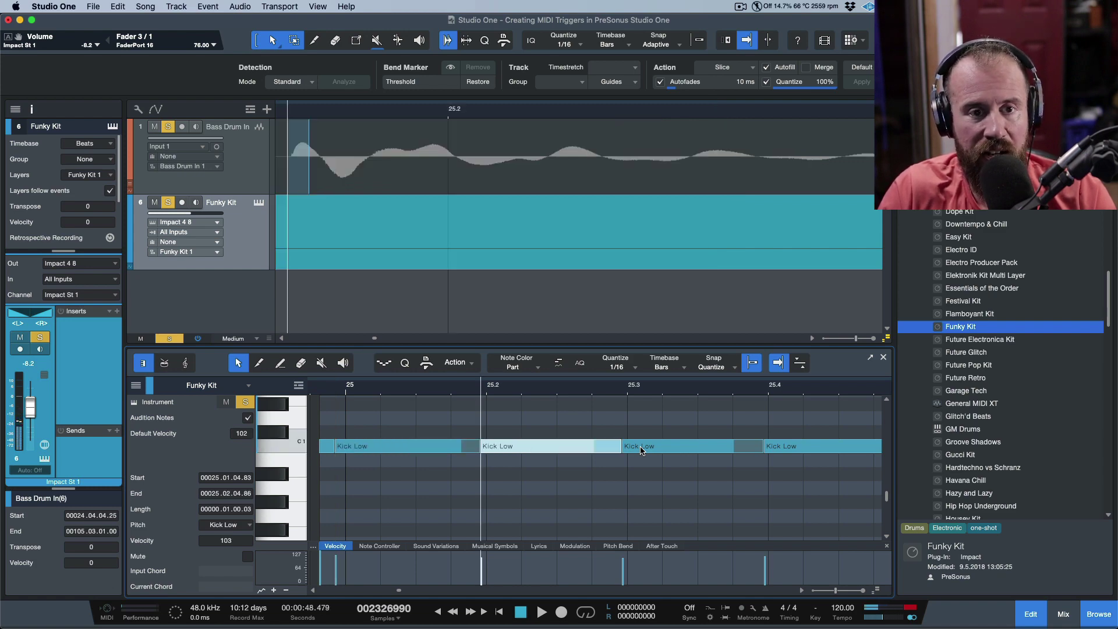
key("Right")
key("Right")
key("Right")
key("Right")
key("Right")
key("Right")
key("Right")
key("Right")
key("Right")
key("Right")
key("Right")
key("Right")
key("Right")
key("Right")
key("Right")
key("Right")
key("Right")
key("Right")
key("Right")
key("Right")
key("Right")
key("Right")
key("Right")
key("Right")
key("Right")
key("Right")
key("Right")
key("Right")
key("Right")
key("Right")
key("Right")
key("Right")
key("Right")
key("Right")
key("Right")
key("Right")
key("Right")
key("Right")
key("Right")
key("Right")
key("Right")
key("Right")
key("Right")
key("Right")
key("Right")
key("Right")
key("Right")
key("Right")
key("Right")
key("Right")
key("Right")
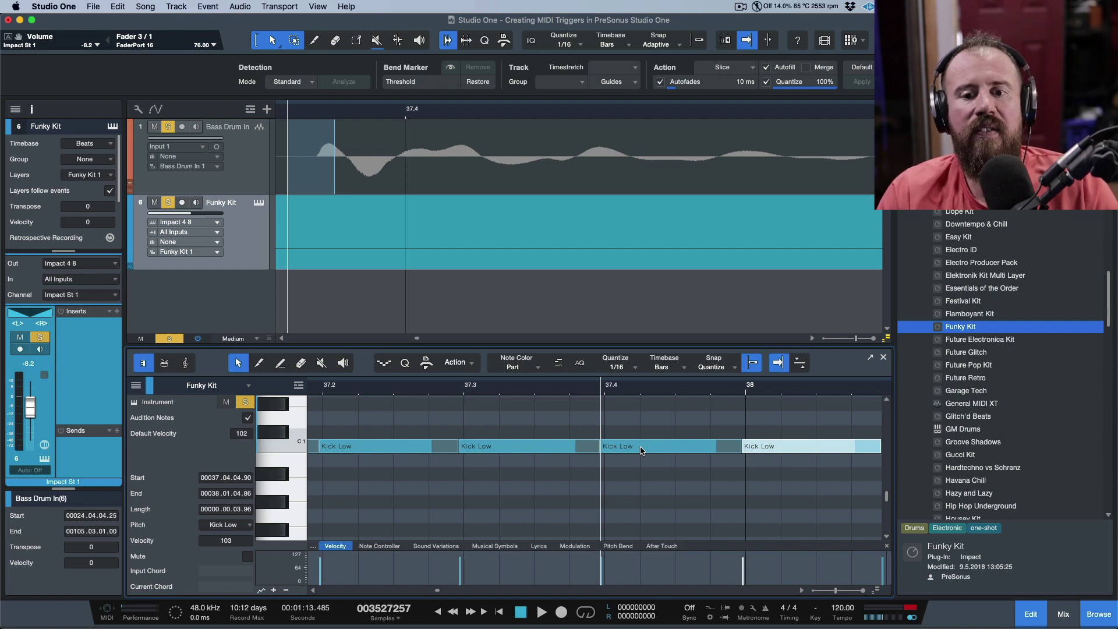
- Return to the part's first Kick Low note and locate the playhead to the following note just before bar 25
key("Home")
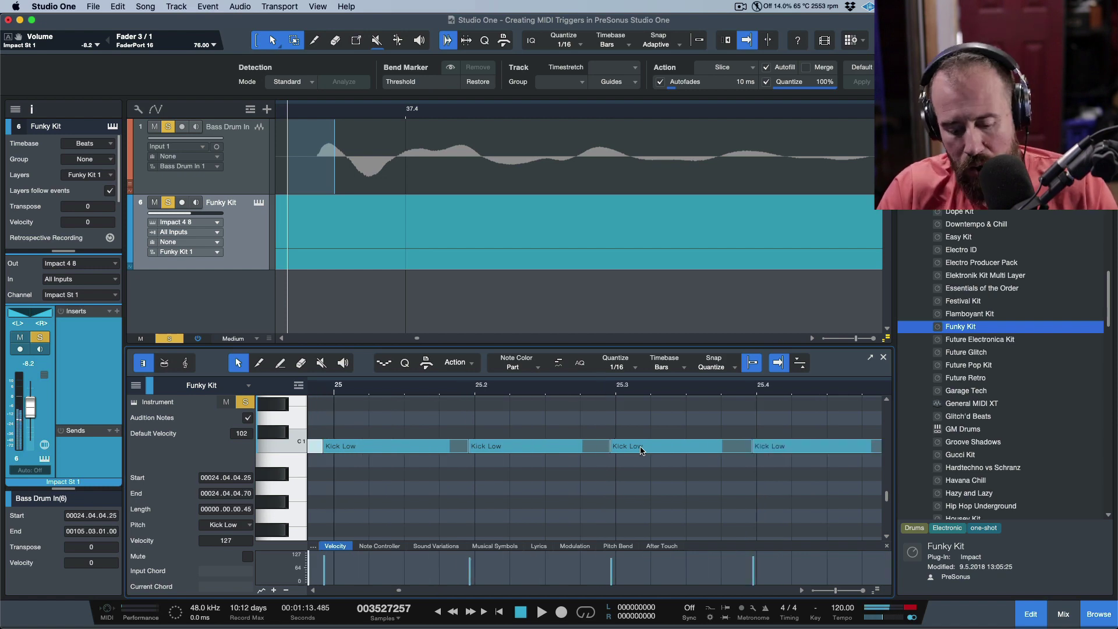
key("l")
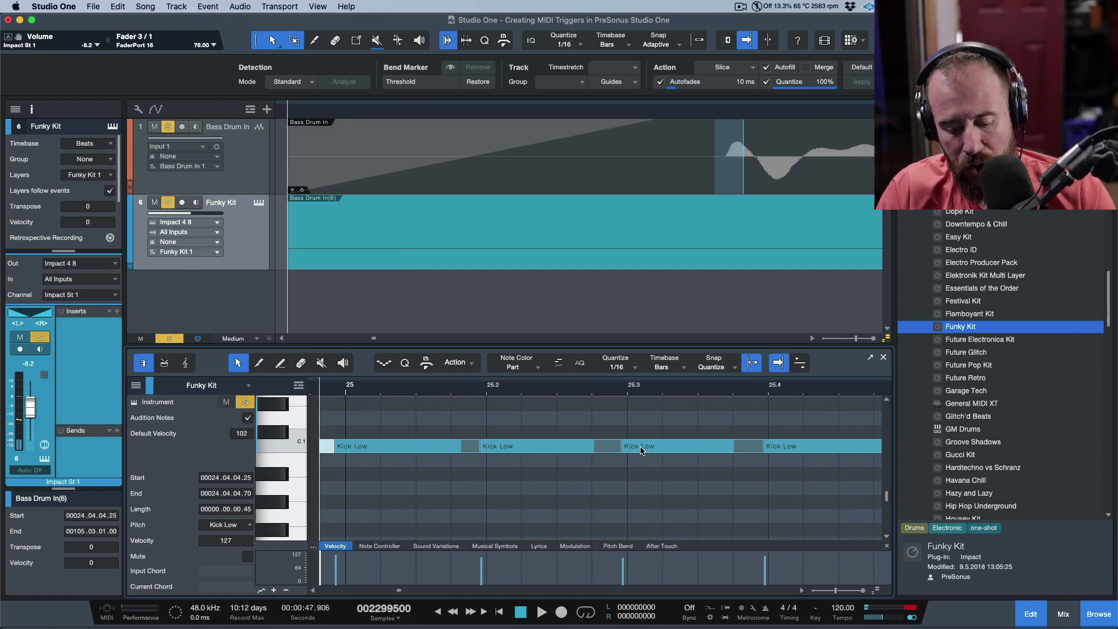
key("Right")
key("l")
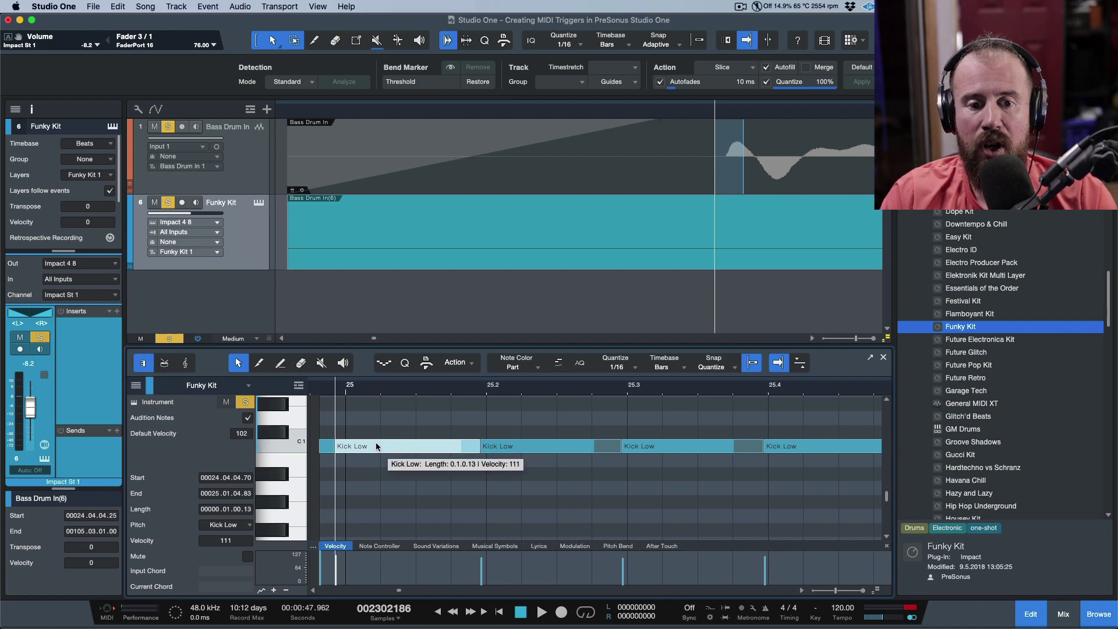
- Turn off snapping in the note editor and move the Kick Low note just before bar 25 to start at 24.04.04.90
left_click_drag(374, 448, 396, 451)
left_click(753, 362)
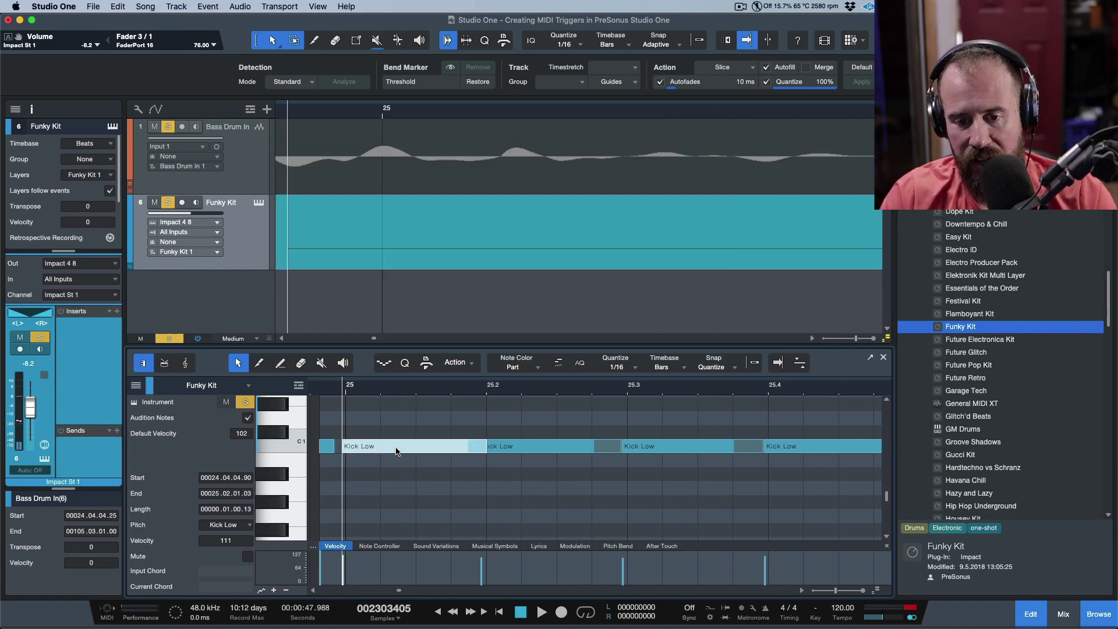
key("Left")
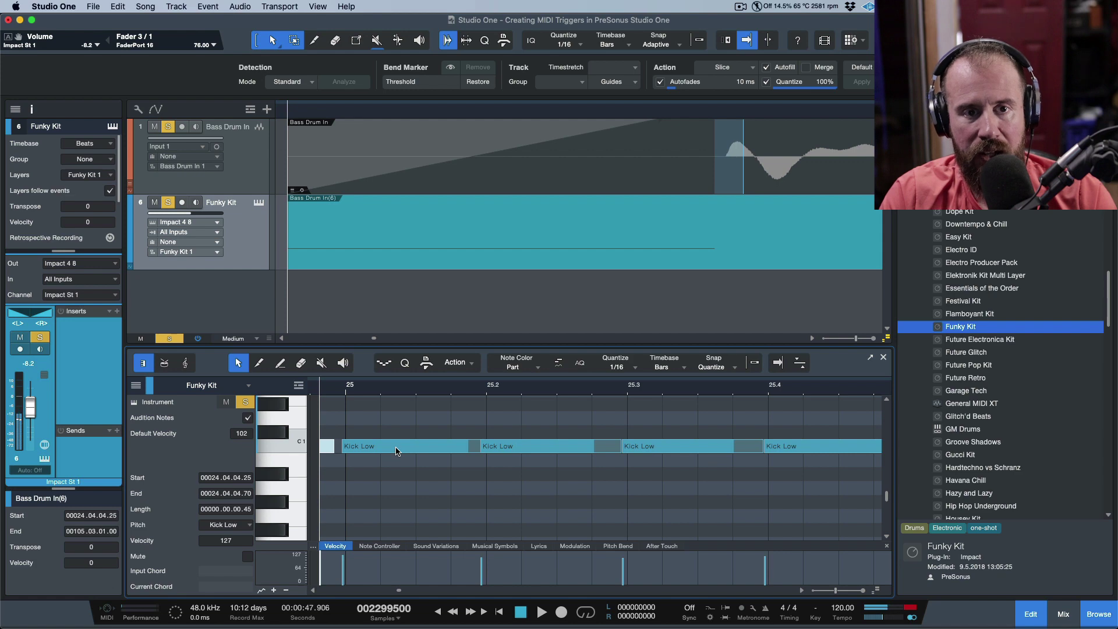
key("Right")
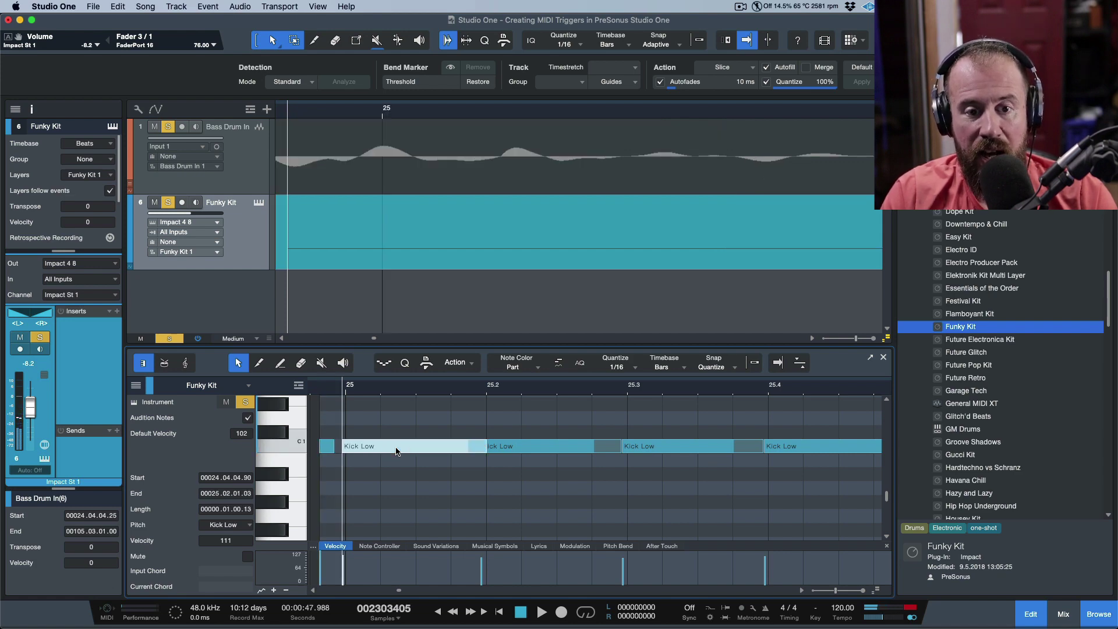
- Place the playhead at the bass drum onset before bar 25 and realign the Kick Low note to start at 24.04.04.72
scroll(419, 169, "left", 6)
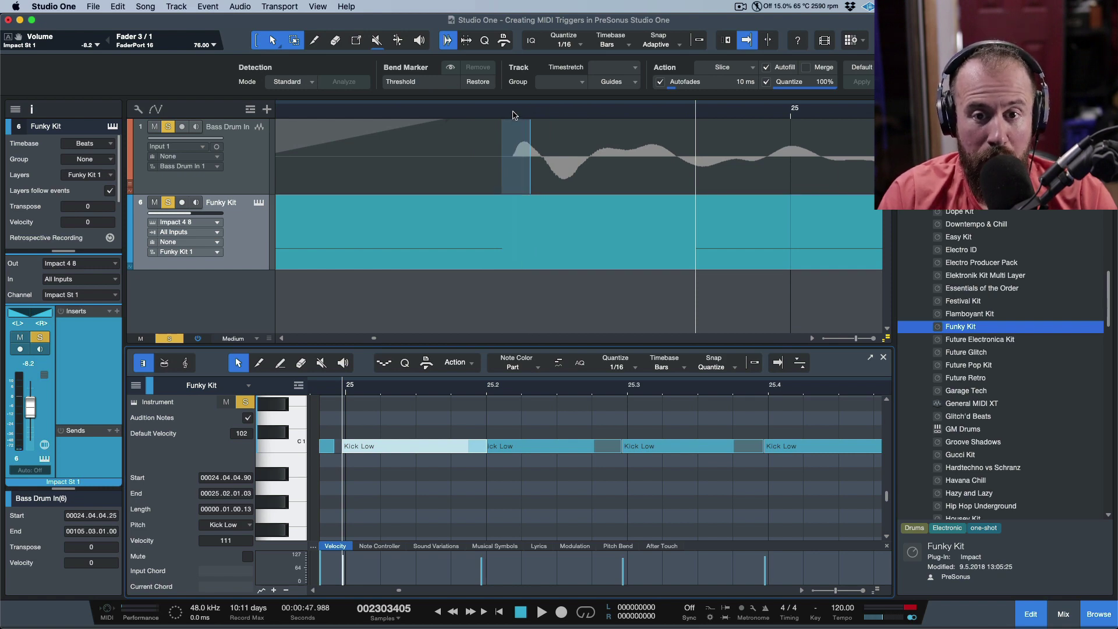
left_click(513, 115)
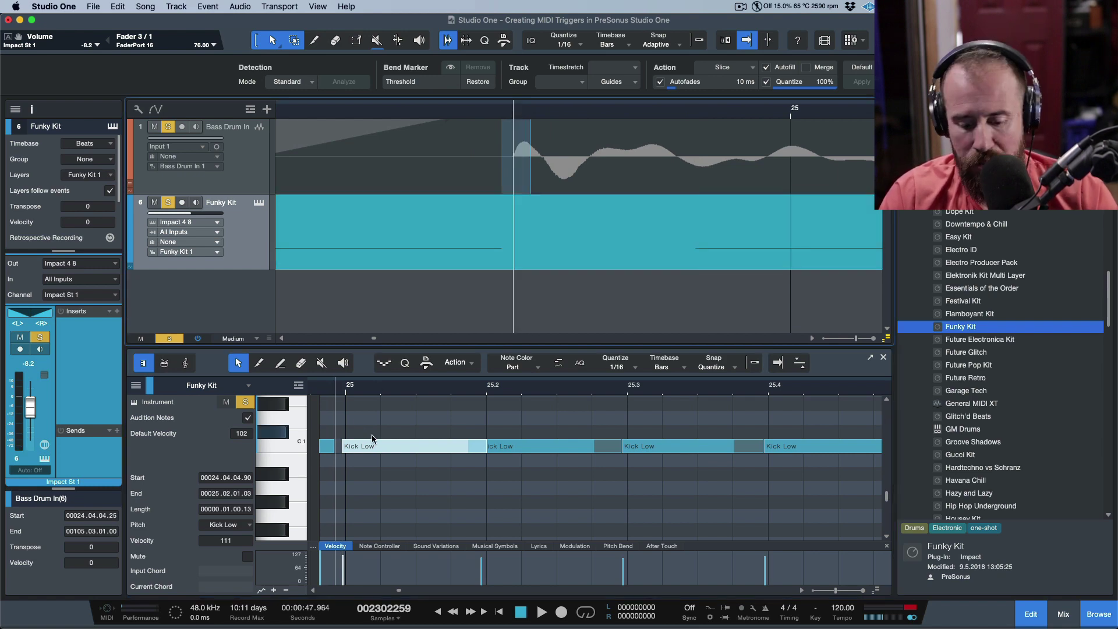
left_click(736, 369)
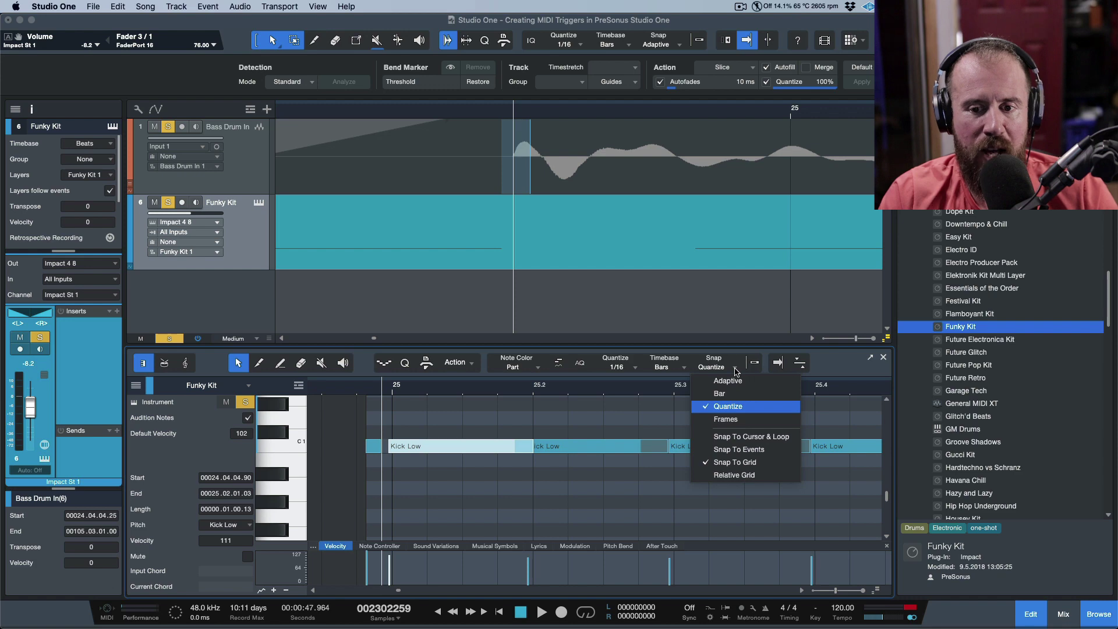
left_click(433, 452)
left_click_drag(438, 451, 432, 450)
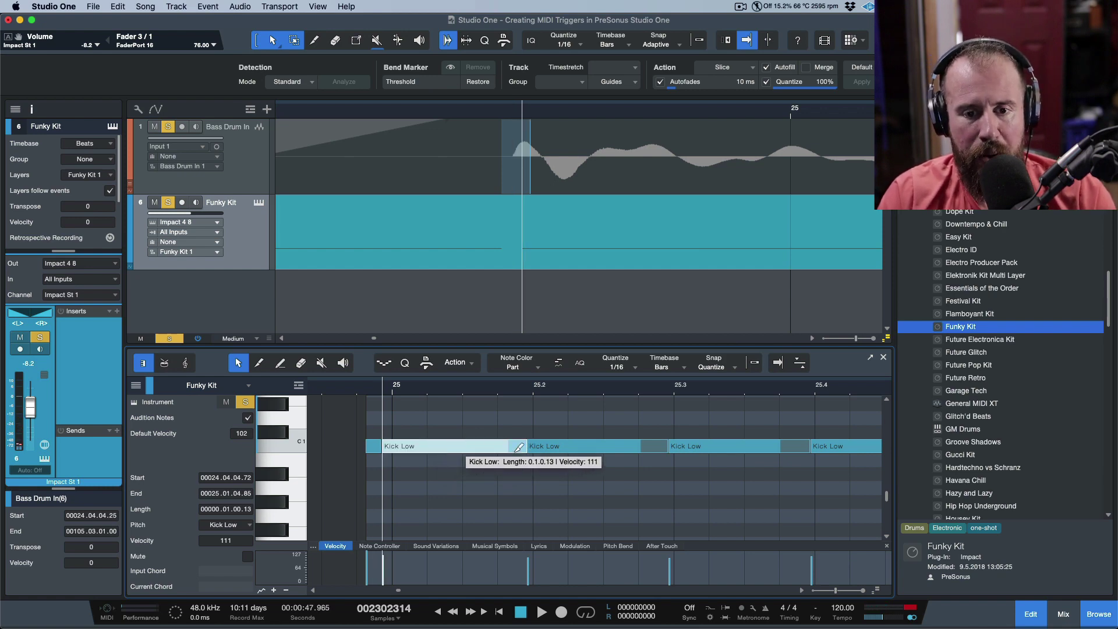
- Locate the playhead to each successive Kick Low note from 25.2 to 26.4 and compare it with the waveform onset
left_click(608, 452)
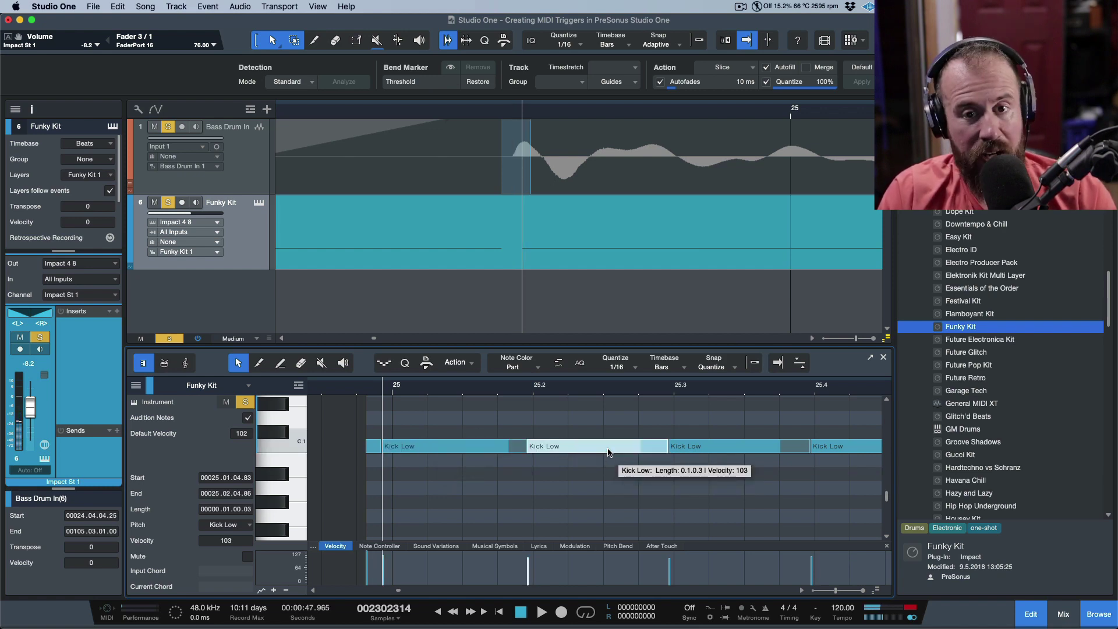
key("l")
key("Right")
key("l")
key("Right")
key("l")
key("Right")
key("l")
key("Right")
key("l")
key("Right")
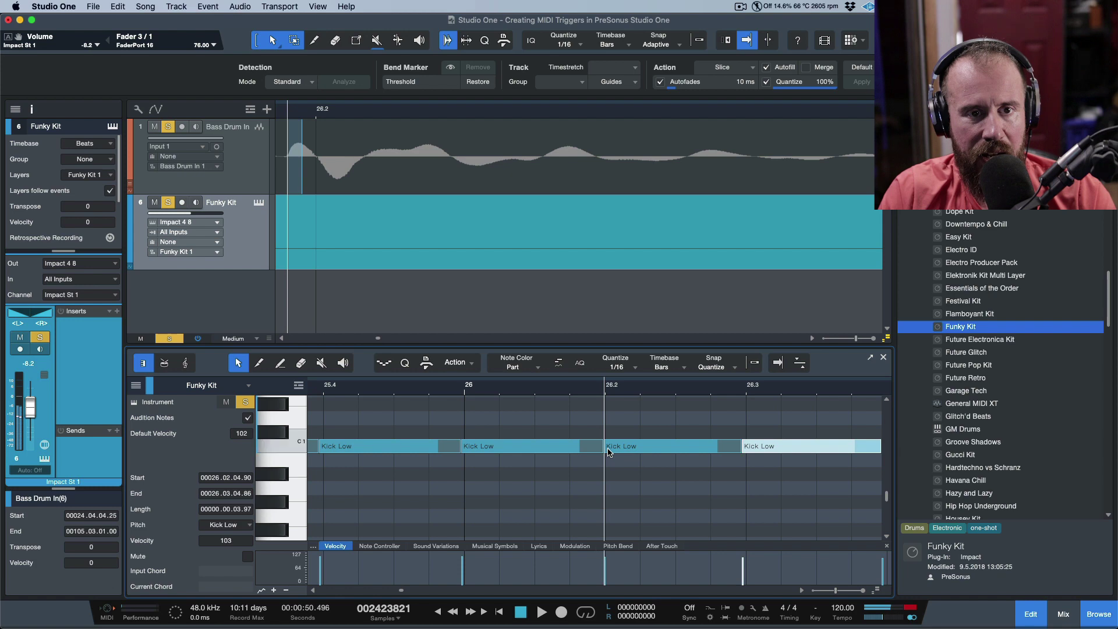
key("l")
key("Right")
key("l")
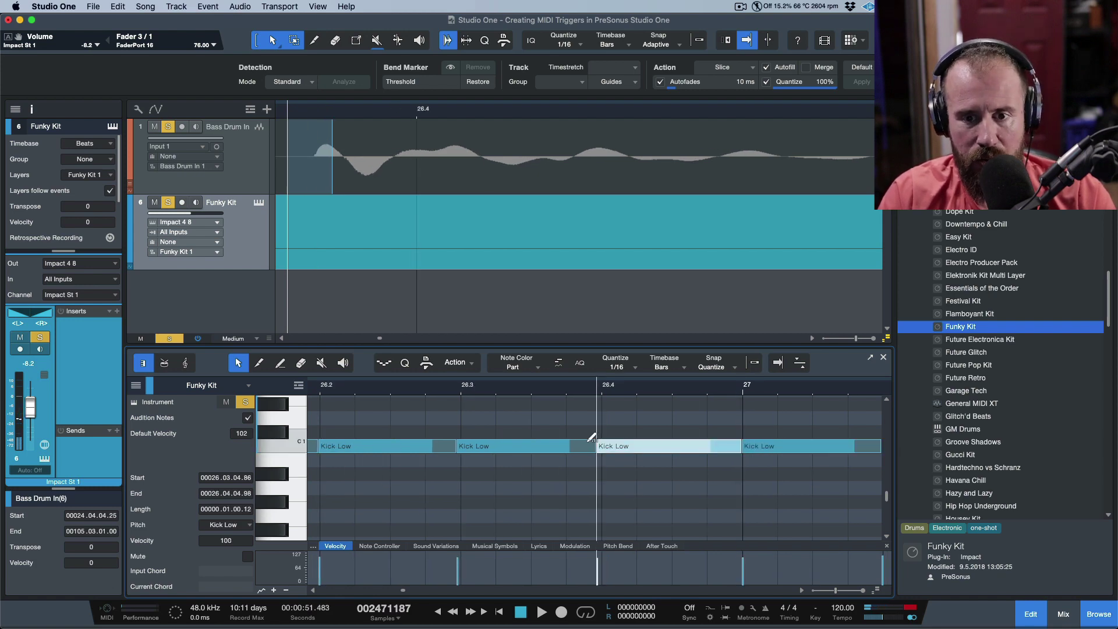
- Mark the bass drum onset near 26.4 with the playhead and move the Kick Low note to start at 26.03.04.89
left_click(311, 112)
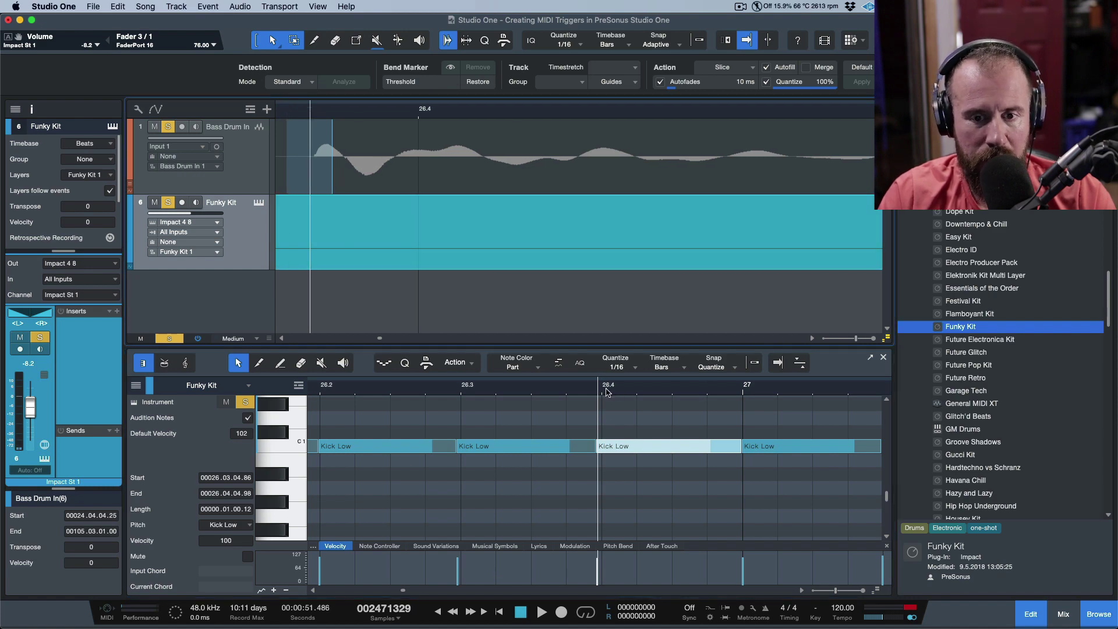
scroll(607, 392, "up", 5)
scroll(491, 451, "right", 1)
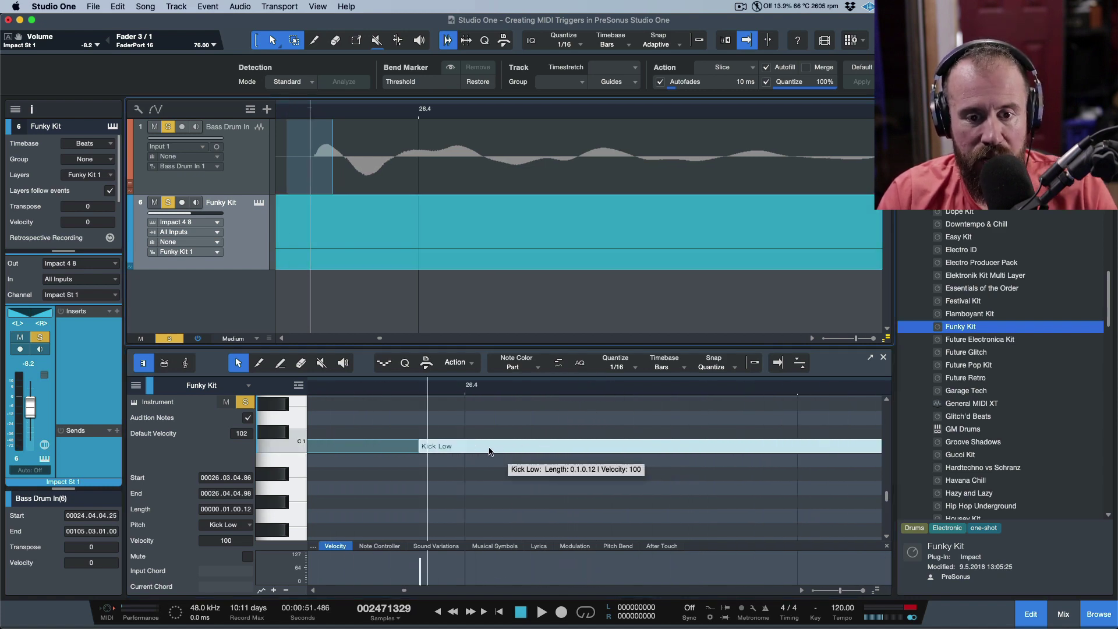
left_click(487, 449)
left_click_drag(487, 449, 494, 449)
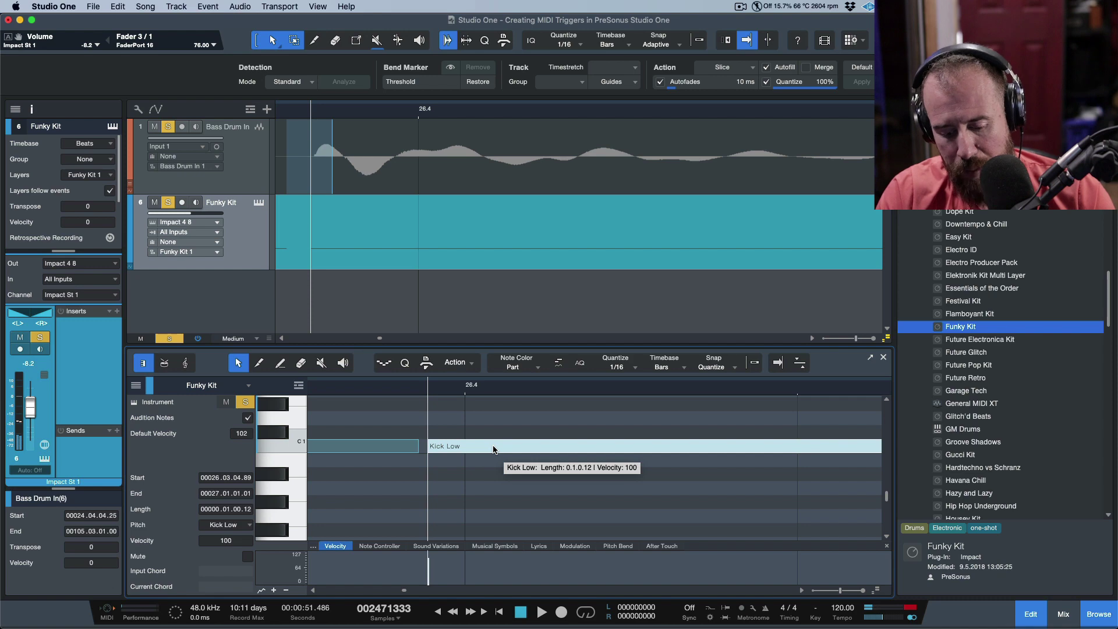
- Mark the bass drum onset near 27.2 with the playhead and move its Kick Low note to start at 27.01.04.98
key("Right")
key("l")
key("Right")
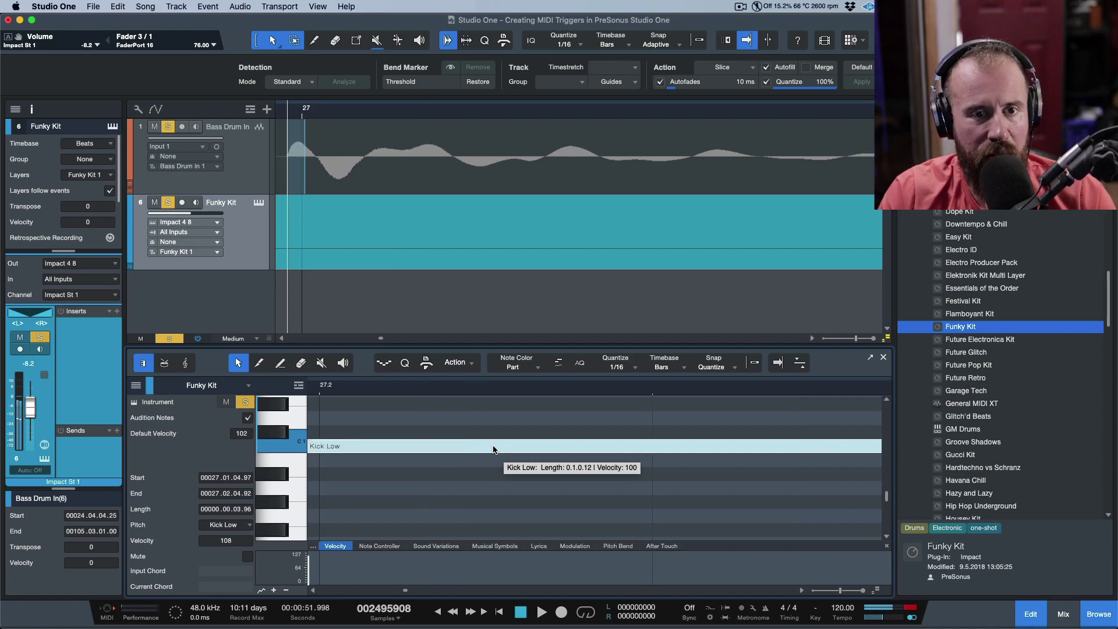
key("l")
scroll(494, 449, "left", 5)
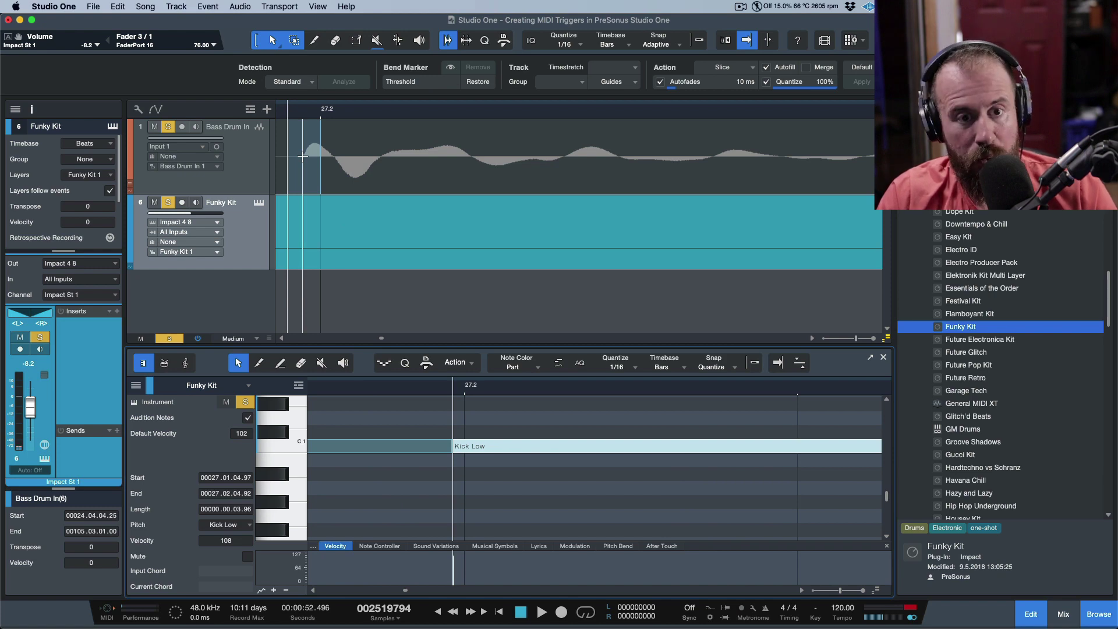
left_click(302, 114)
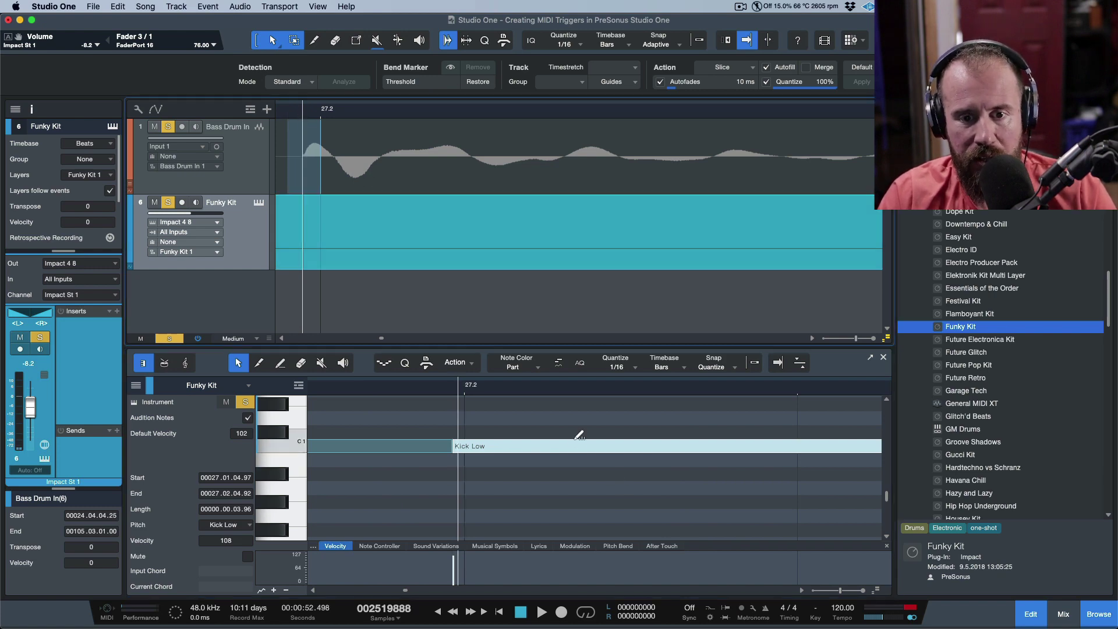
left_click_drag(557, 453, 563, 453)
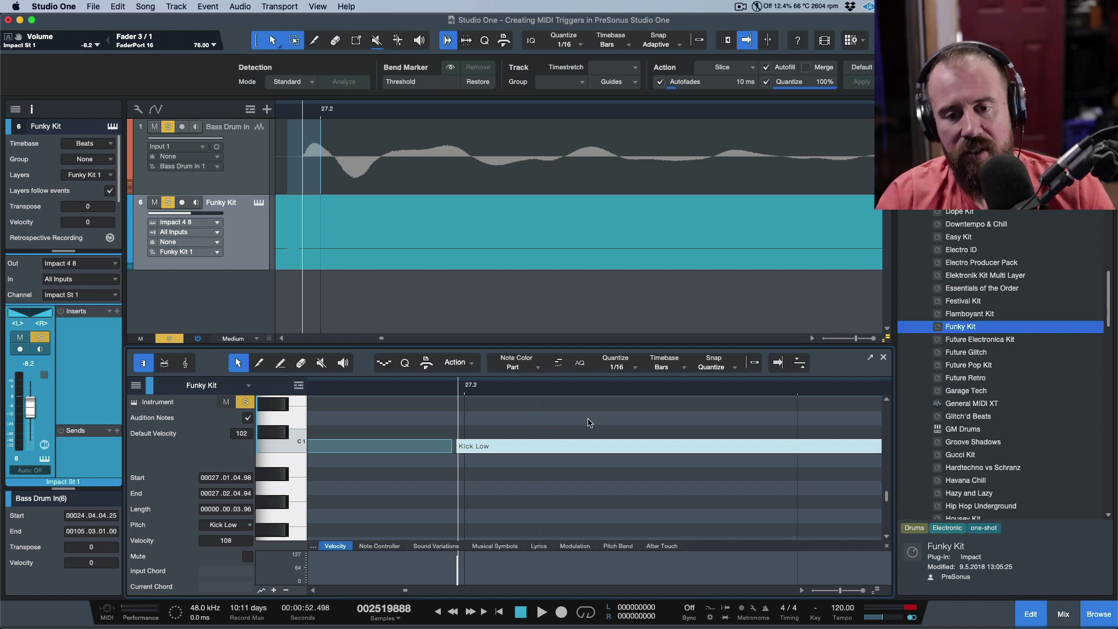
- Hide the browser and note editor, and show the start of both events in the arrangement
left_click(1099, 615)
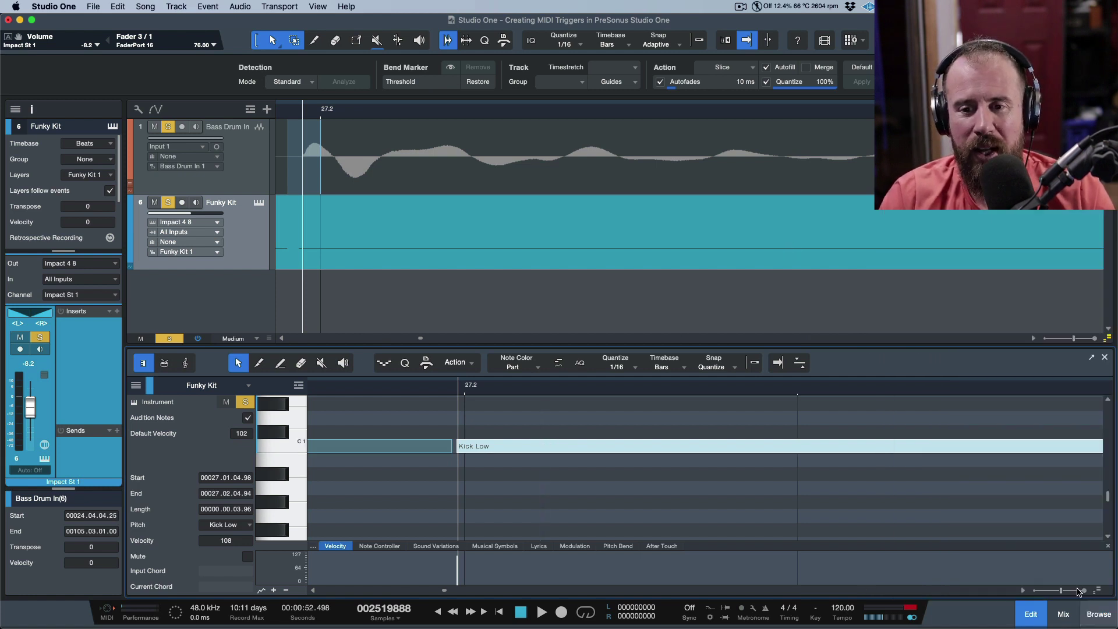
left_click(1108, 360)
key("w")
key("w")
key("w")
key("w")
key("w")
key("w")
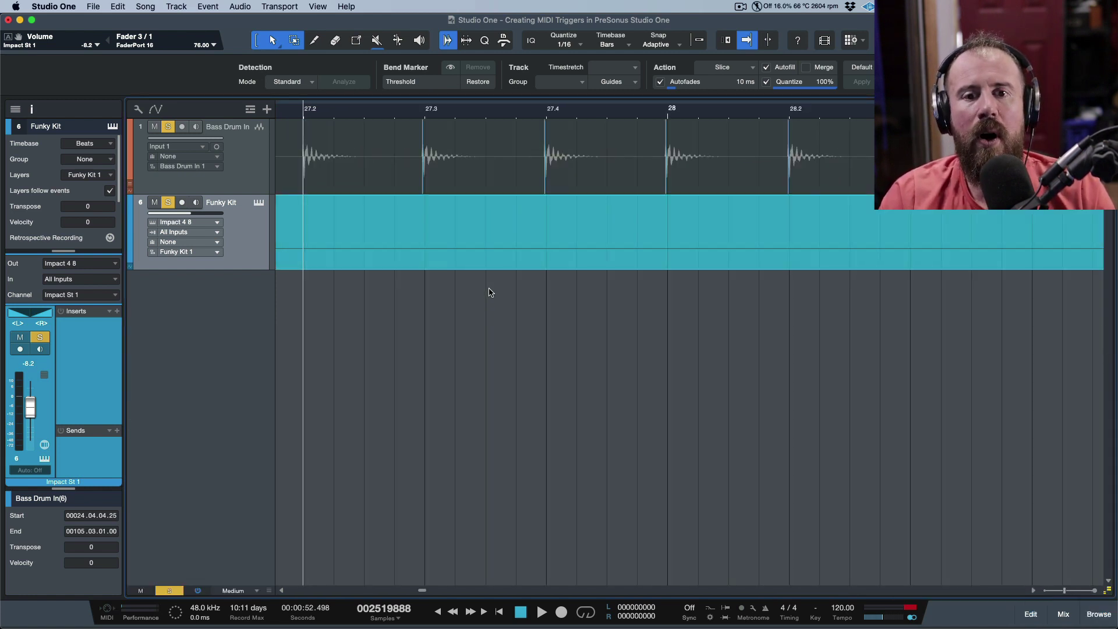
scroll(485, 250, "left", 5)
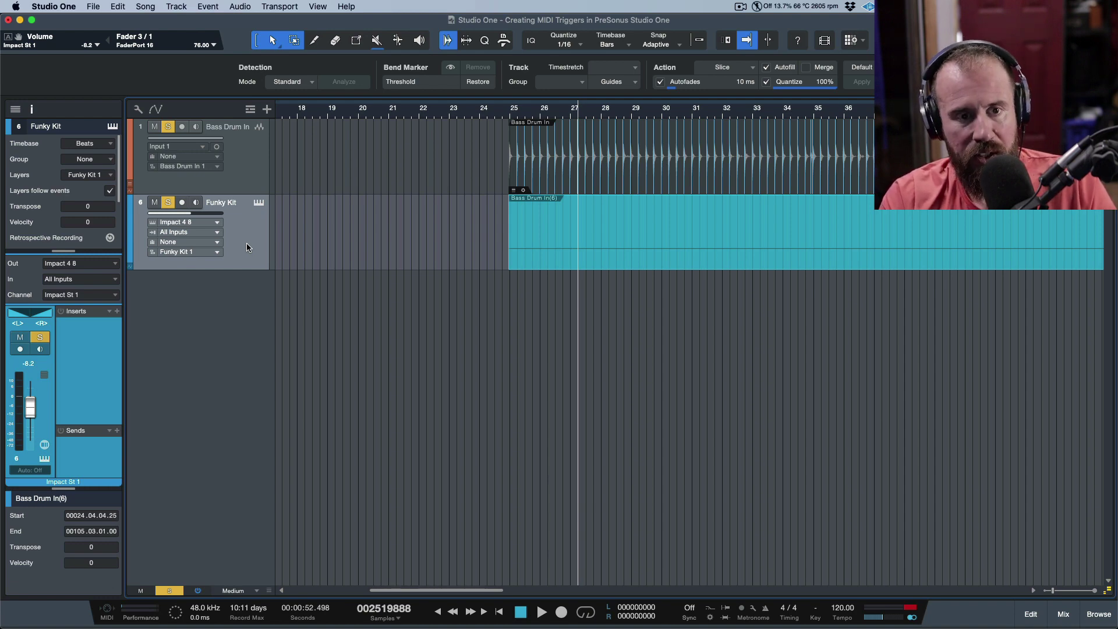
- Add an audio track named MIDI KICK and render the Funky Kit part onto it as an audio event
double_click(226, 281)
double_click(225, 280)
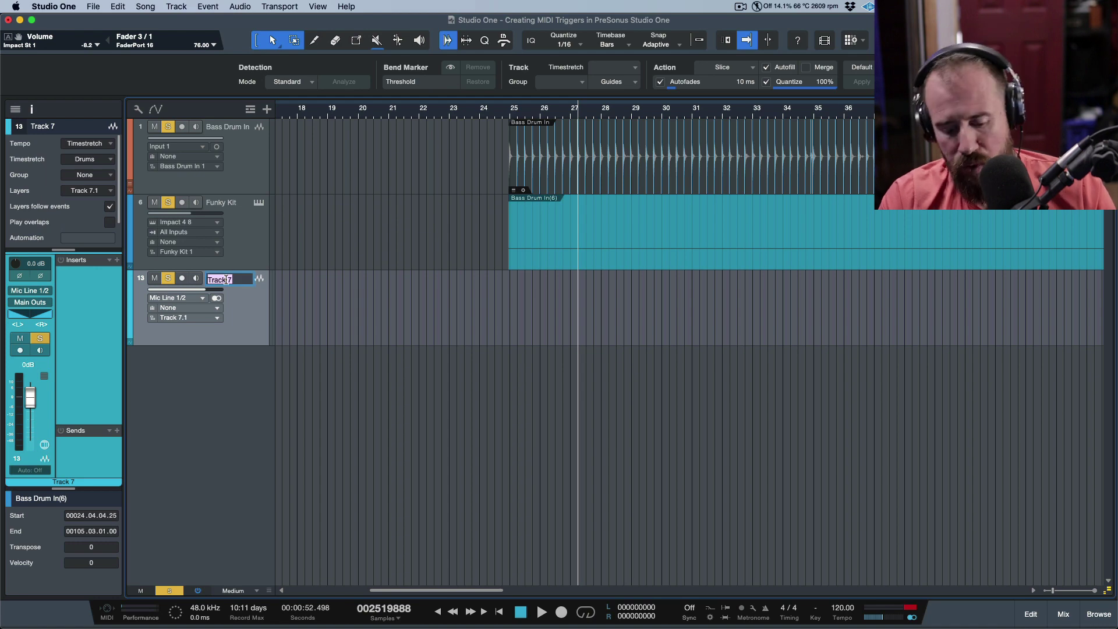
type("MIDI KICK")
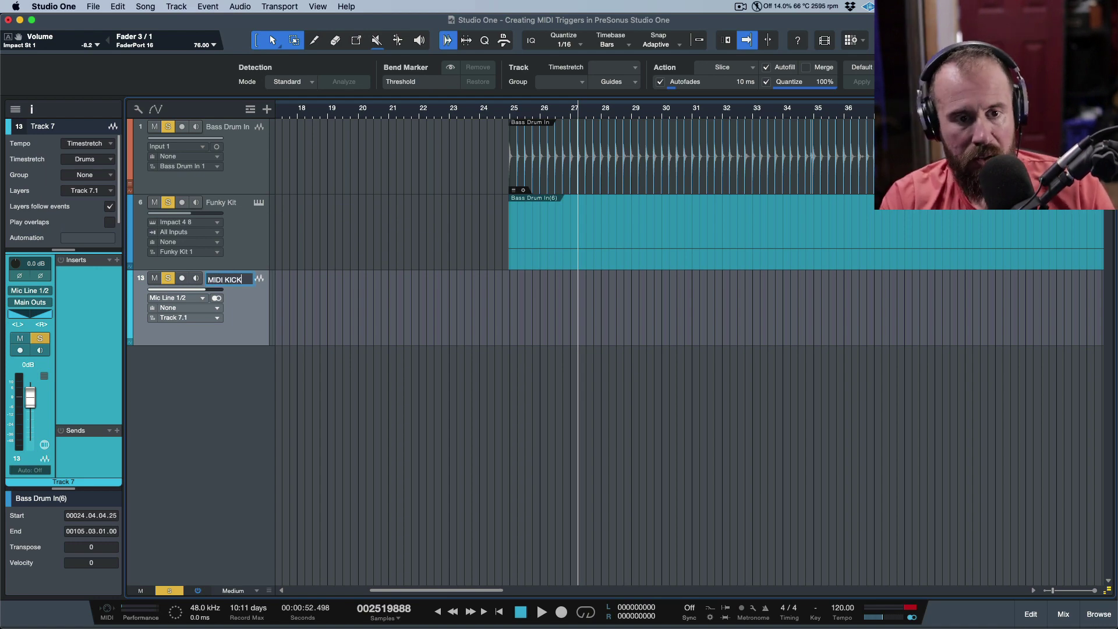
key("Return")
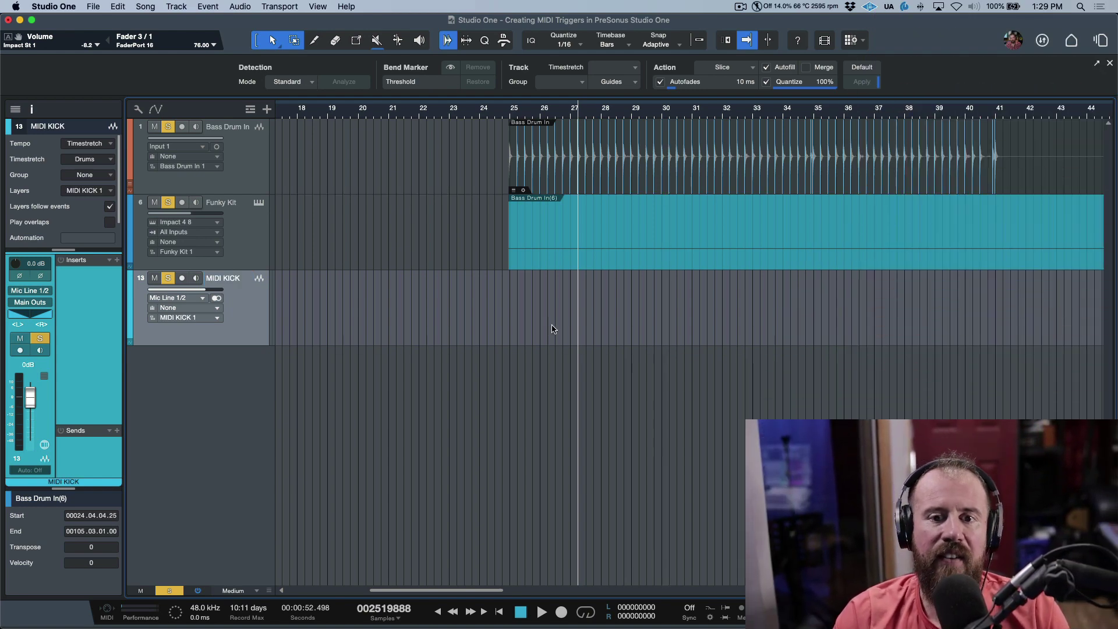
left_click_drag(635, 264, 634, 294)
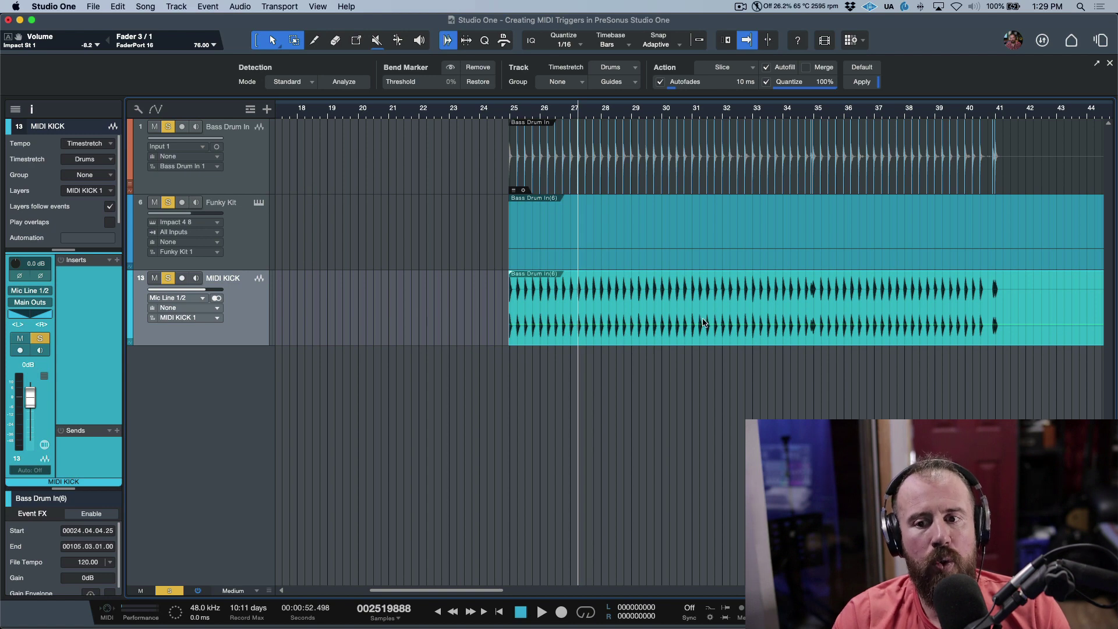
- Unsolo and mute the Funky Kit track, and place the MIDI KICK track directly below Bass Drum In
left_click(246, 251)
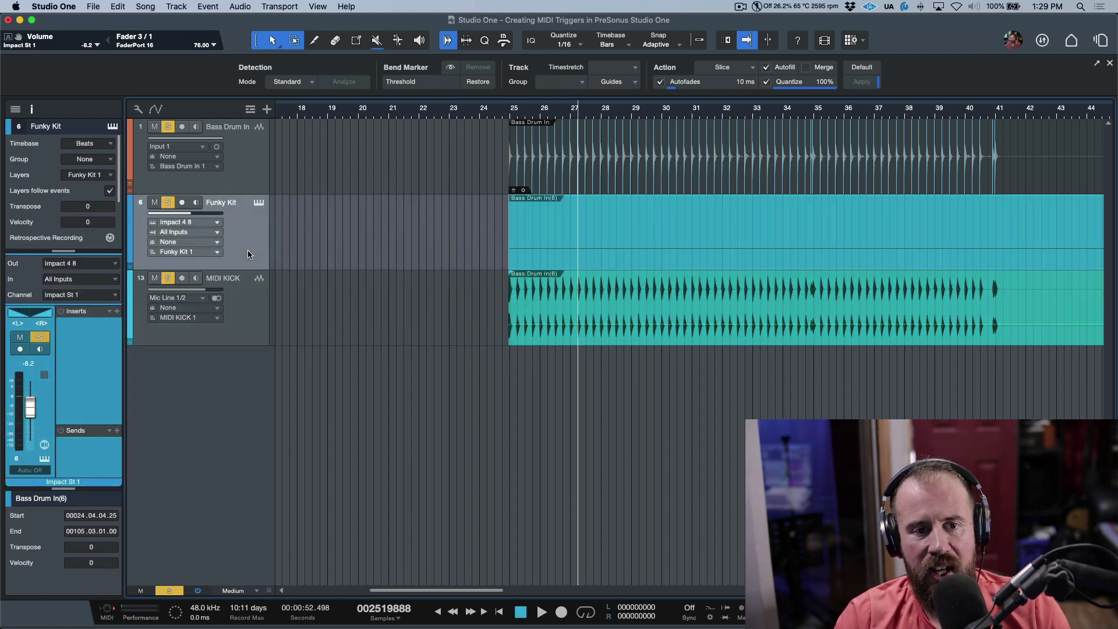
left_click(168, 202)
left_click(154, 203)
left_click_drag(250, 300, 251, 228)
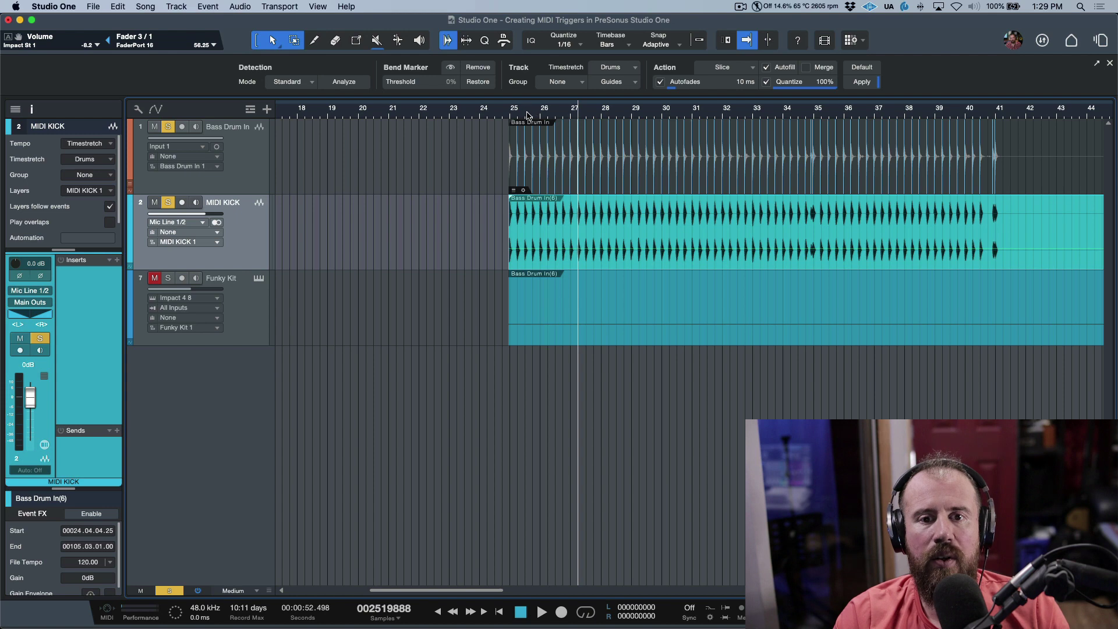
- Split the MIDI KICK event just before bar 42, delete the empty remainder, and select the remaining event
scroll(864, 160, "right", 4)
double_click(804, 213)
key("Delete")
left_click(719, 242)
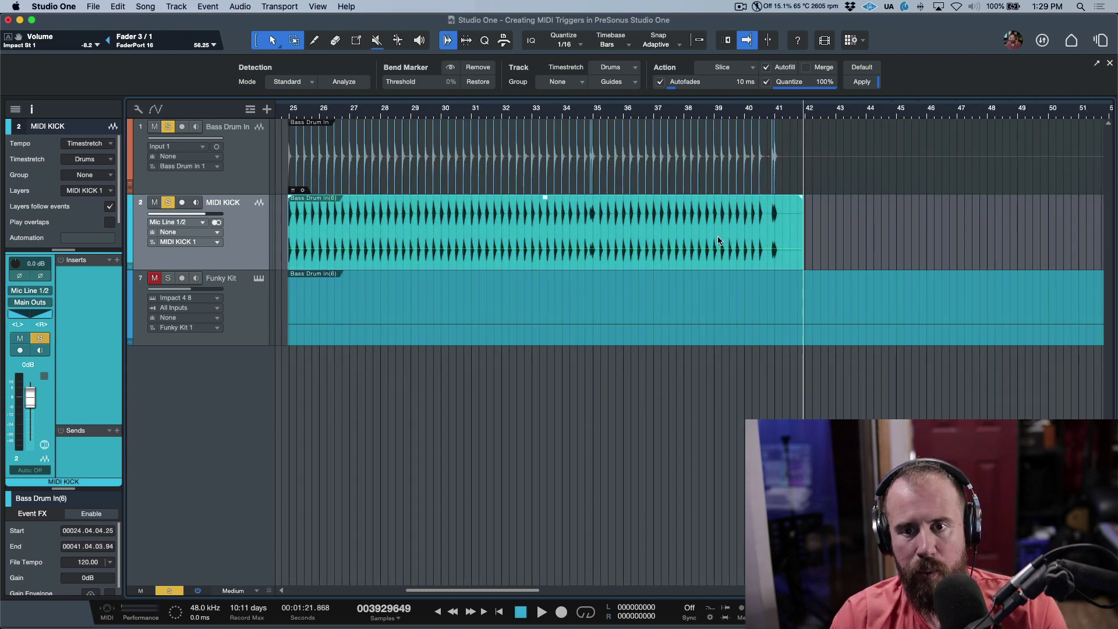
- Detect the transients of the rendered MIDI KICK audio event
scroll(716, 241, "left", 3)
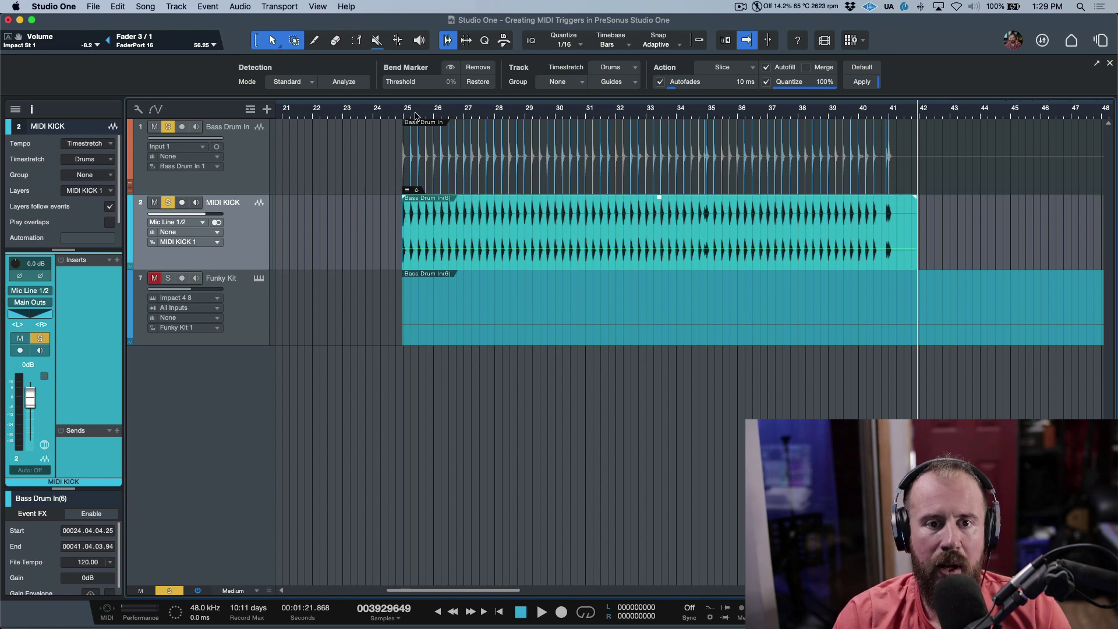
left_click_drag(414, 114, 414, 253)
right_click(555, 257)
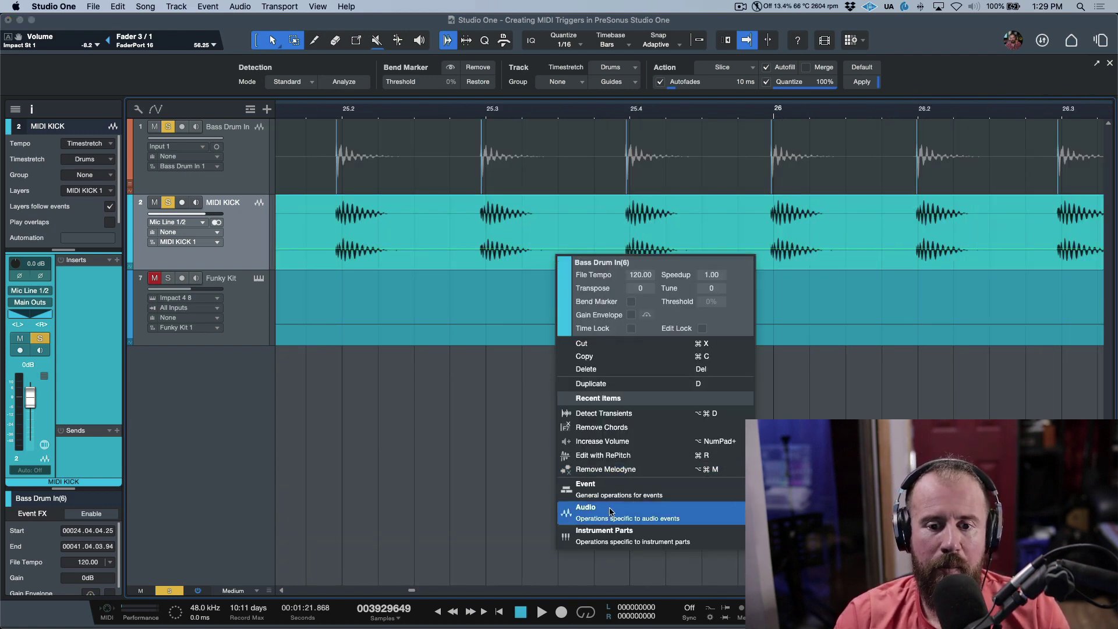
mouse_move(613, 515)
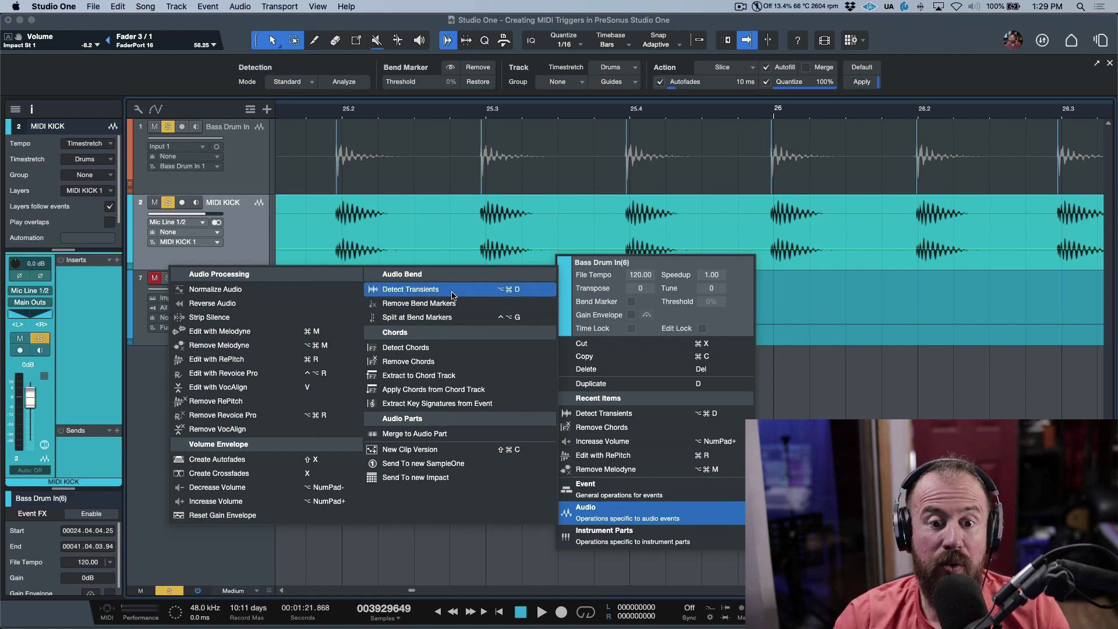
left_click(452, 290)
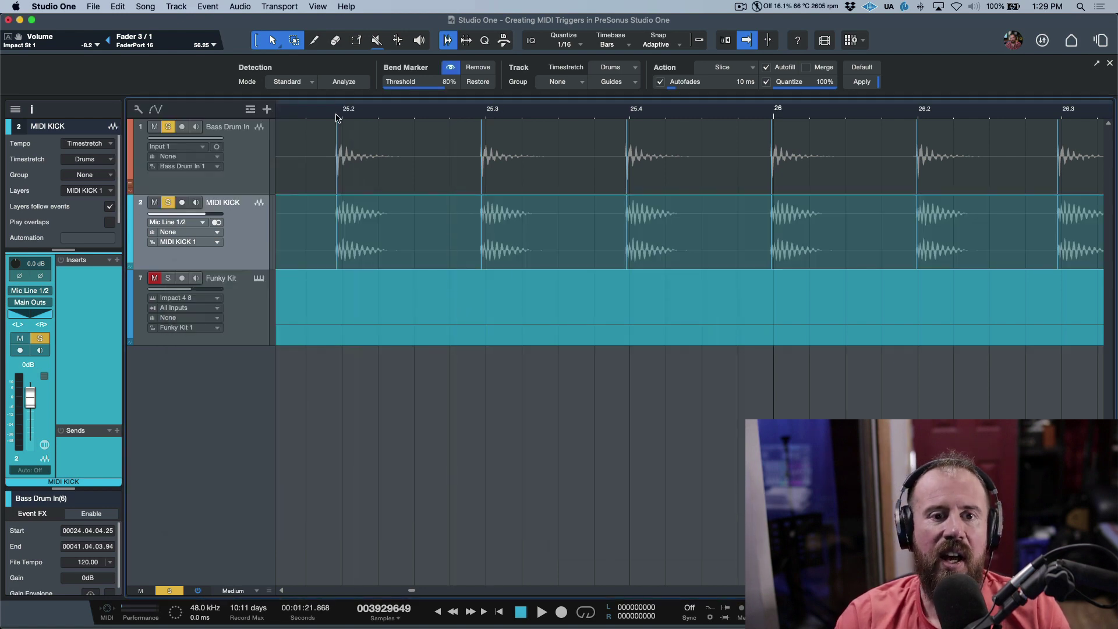
- Check the detected MIDI KICK markers against Bass Drum In near beat 25.2, and split the MIDI KICK event at its bend markers
scroll(341, 115, "up", 5)
scroll(420, 196, "left", 3)
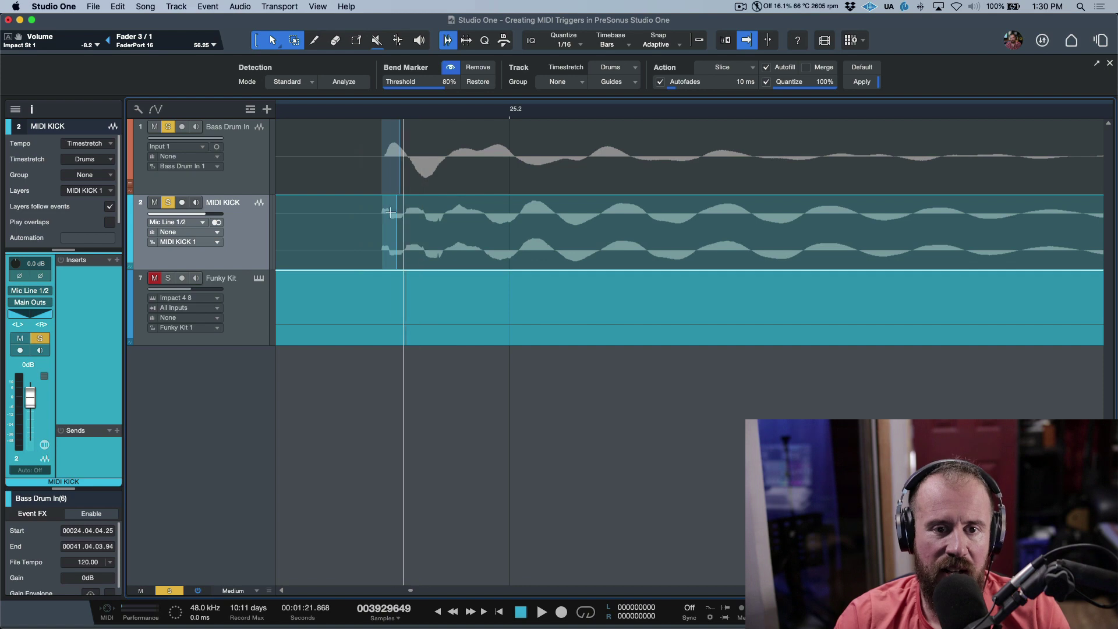
scroll(488, 249, "down", 5)
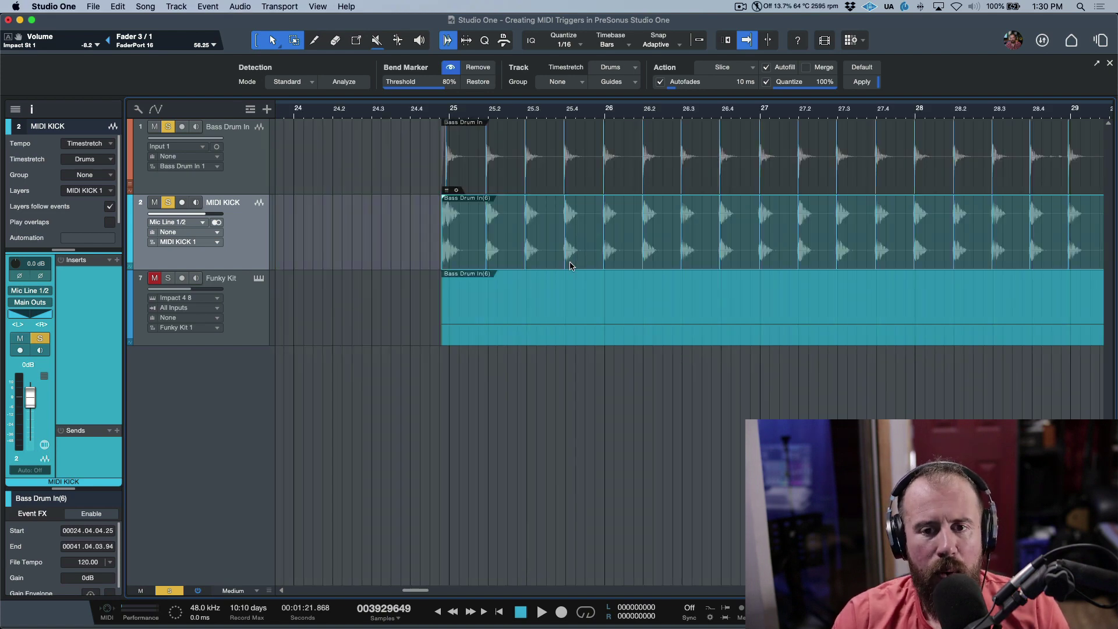
right_click(586, 263)
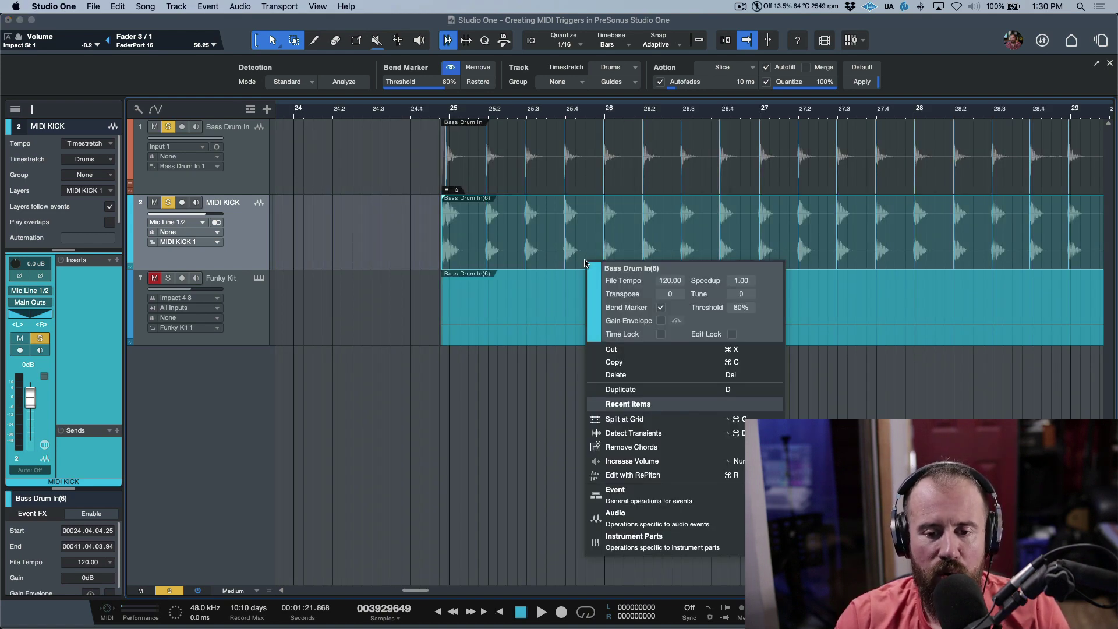
mouse_move(610, 514)
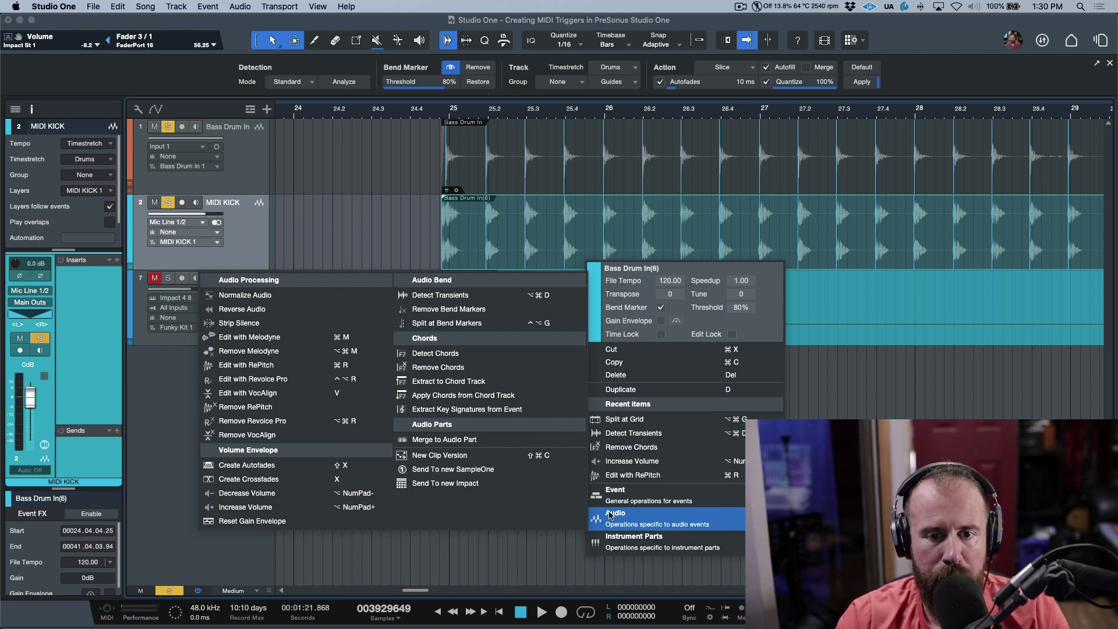
left_click(465, 323)
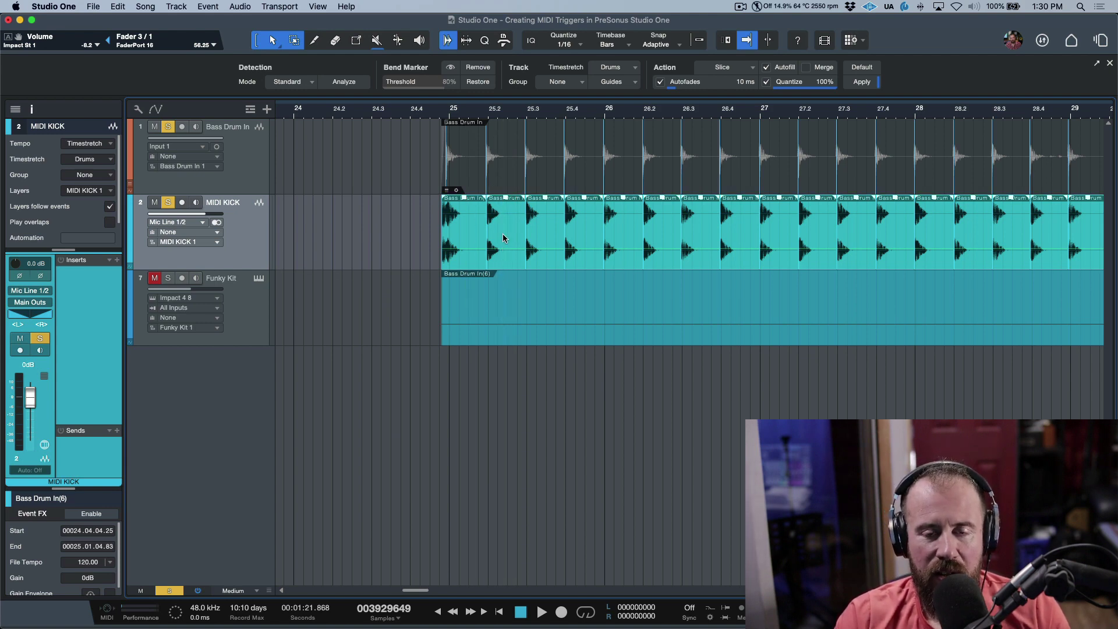
- Select all MIDI KICK slices and trim their ends together, leaving a gap after each kick's decay
left_click(470, 264)
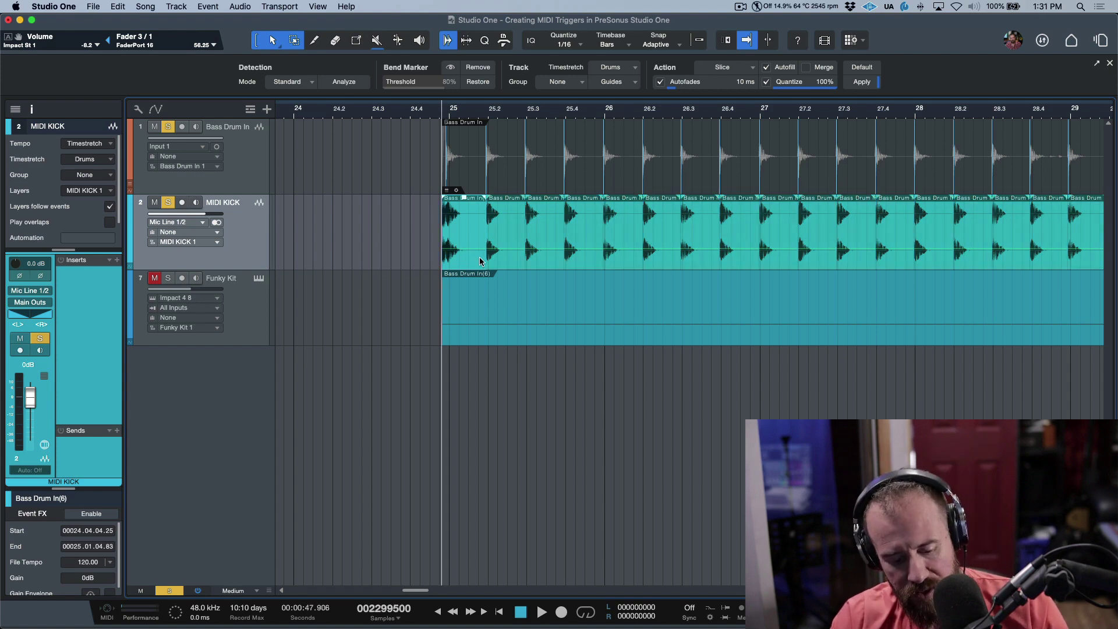
key("z")
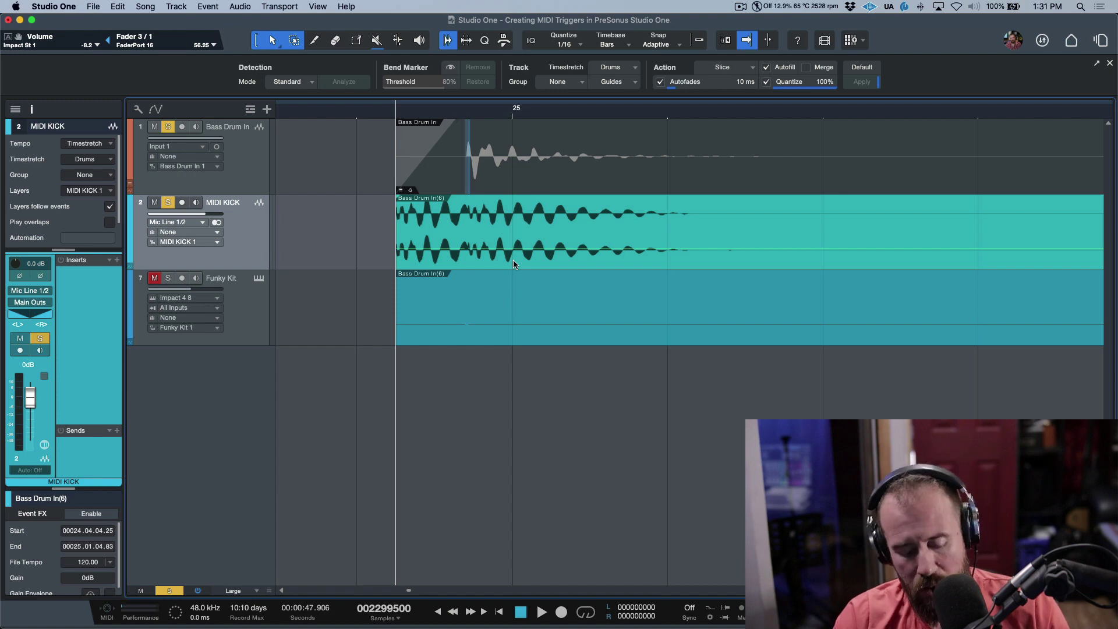
key("z")
left_click(530, 257)
key("super+shift+a")
left_click_drag(483, 223, 453, 226)
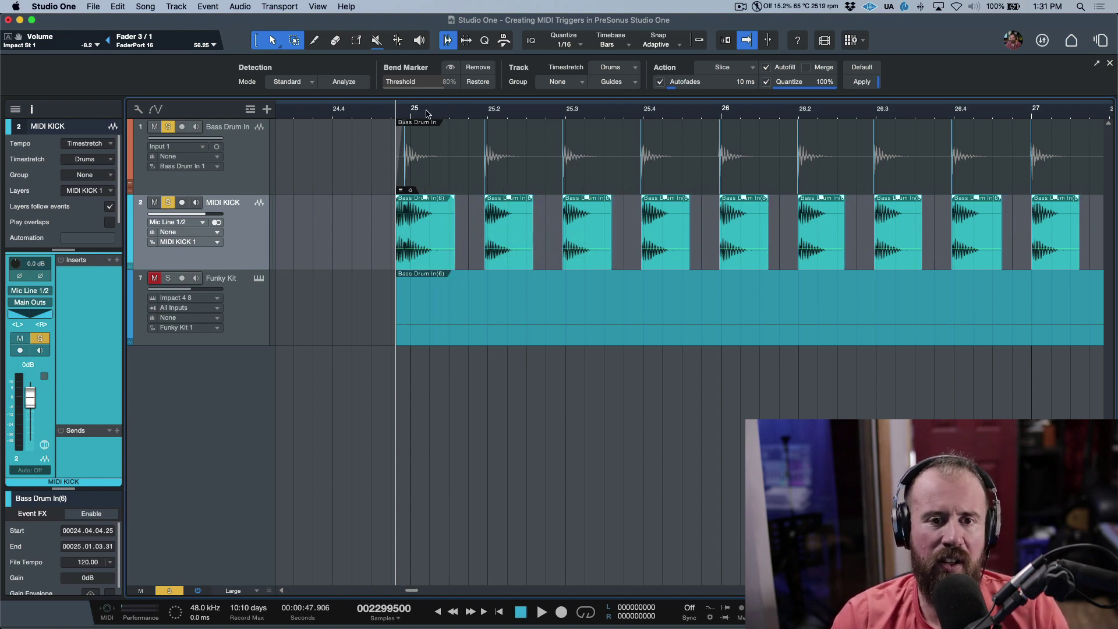
left_click(367, 243)
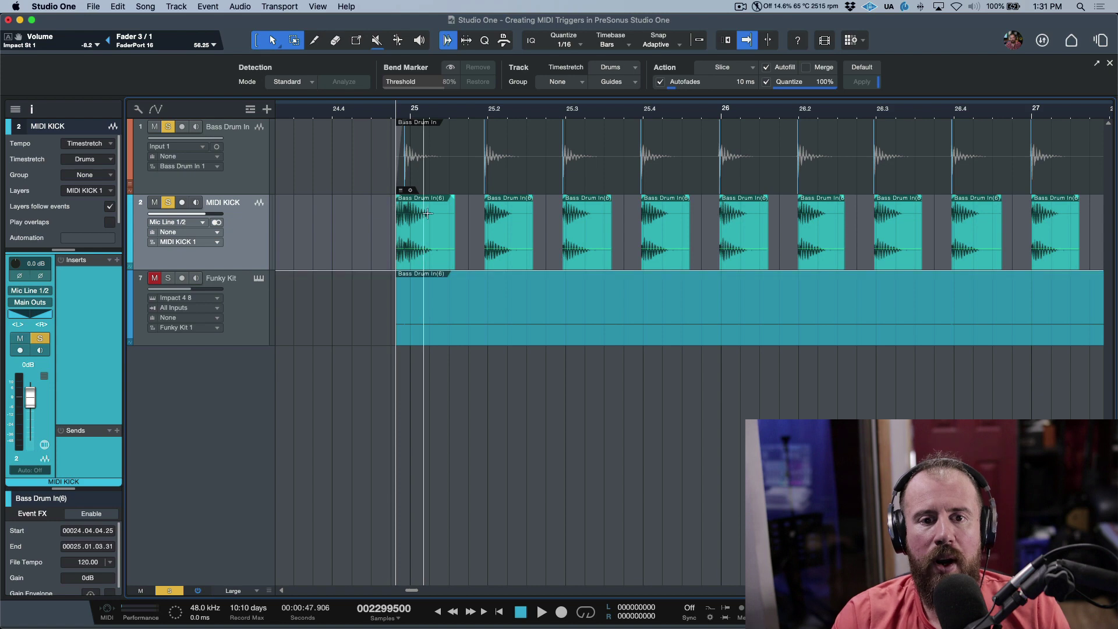
- Replace the first MIDI KICK slice, which holds a doubled hit, with a copy of the second slice placed at the first Bass Drum In transient
scroll(420, 111, "up", 5)
scroll(464, 214, "up", 2)
left_click(487, 255)
scroll(488, 254, "left", 2)
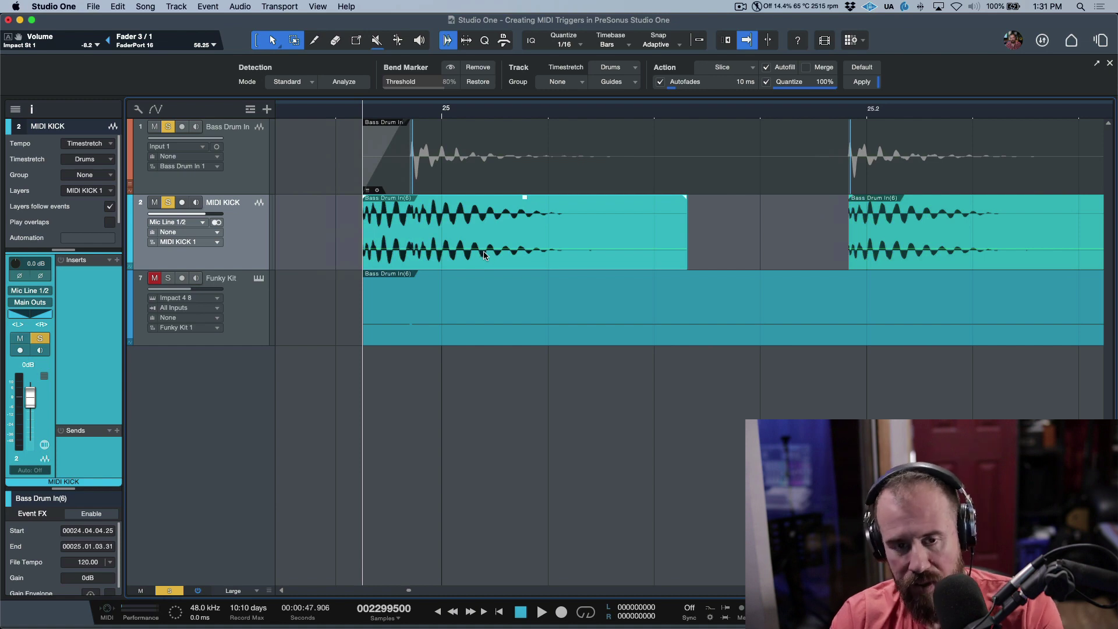
key("Delete")
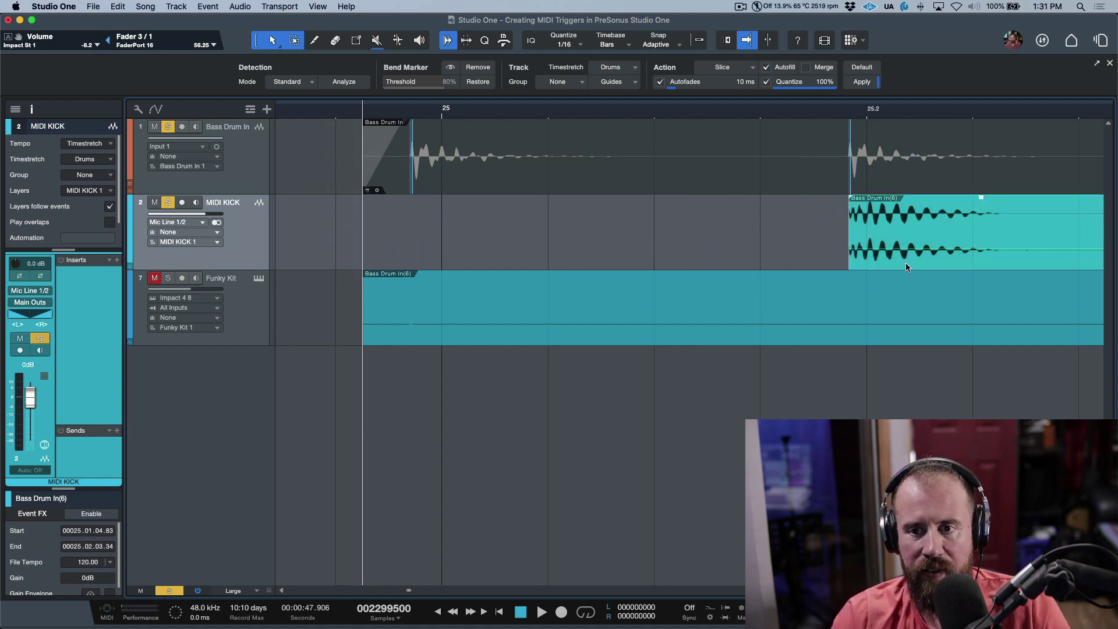
mouse_move(911, 259)
left_mouse_down()
mouse_move(473, 260)
mouse_move(481, 257)
left_mouse_up()
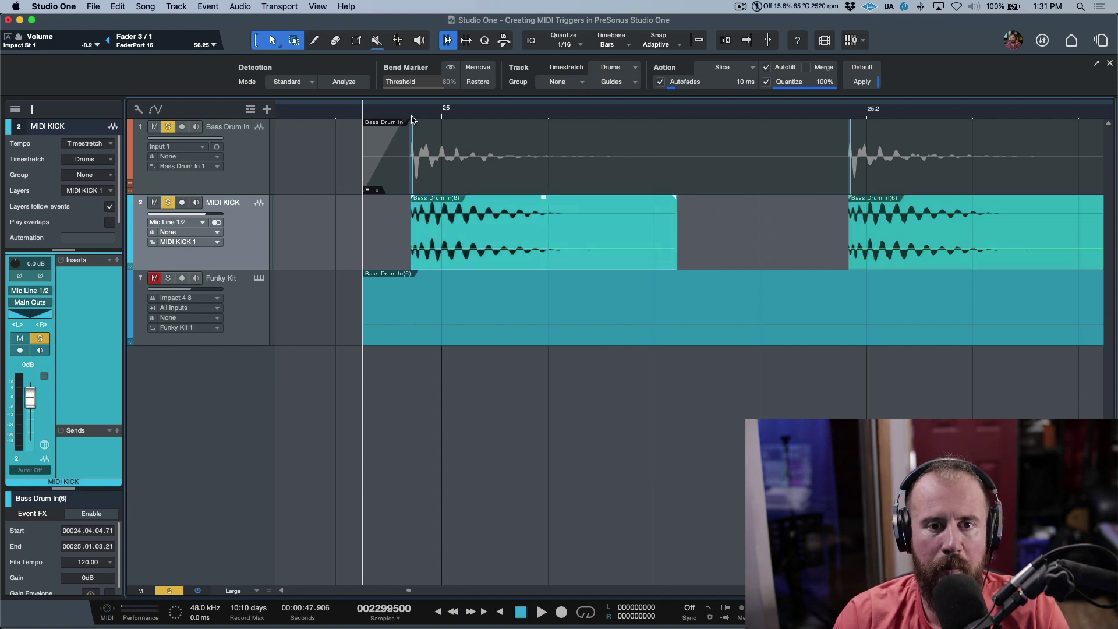
scroll(412, 113, "up", 5)
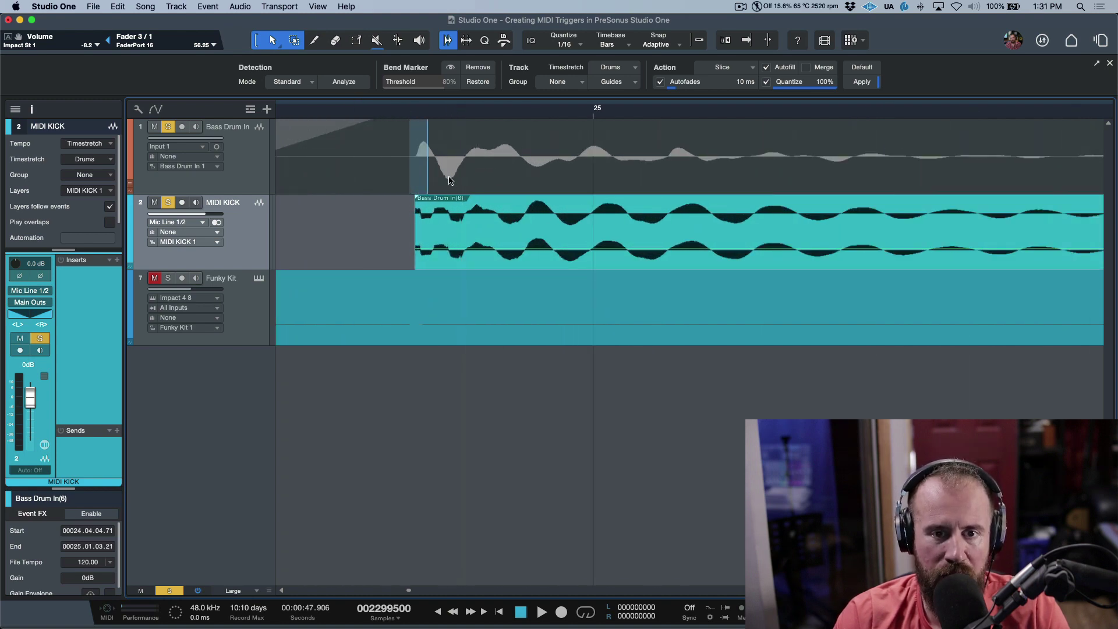
- Slip the audio inside the MIDI KICK slice at beat 25.2 slightly forward so its onset matches the Bass Drum In waveform
scroll(432, 109, "down", 5)
left_click(646, 257)
key("l")
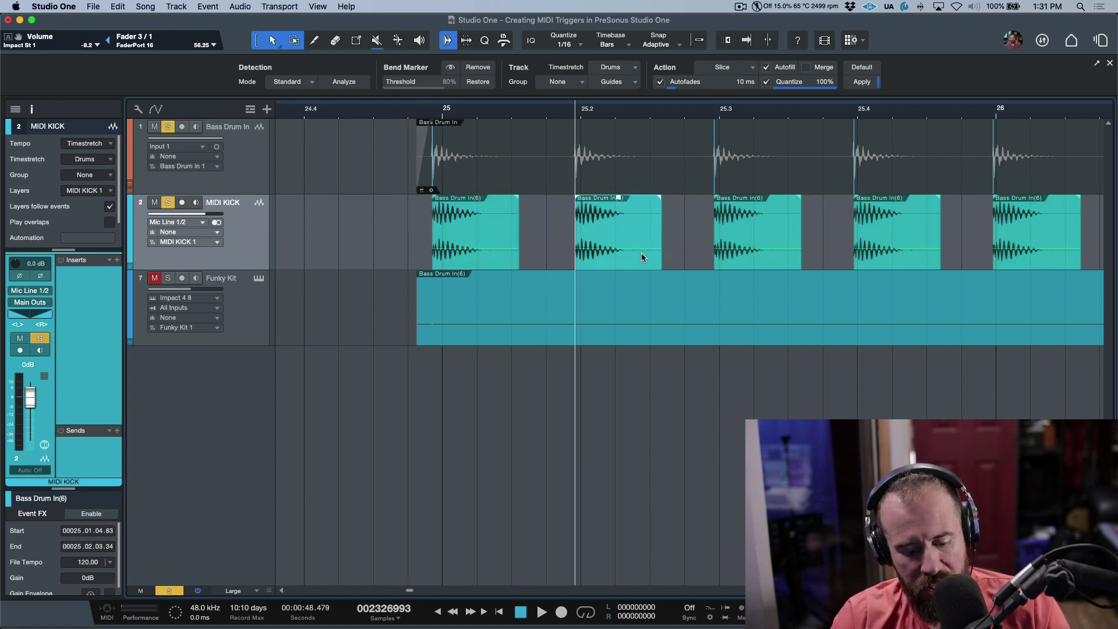
key("e")
key("e")
key("e")
key("e")
key("e")
key("e")
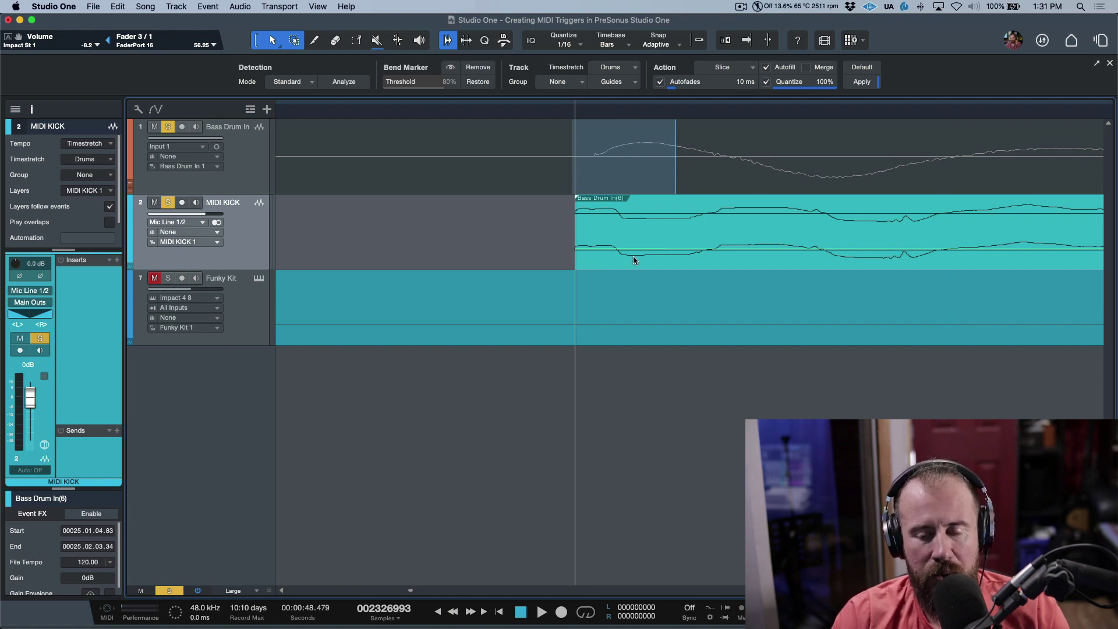
left_click_drag(630, 259, 652, 255)
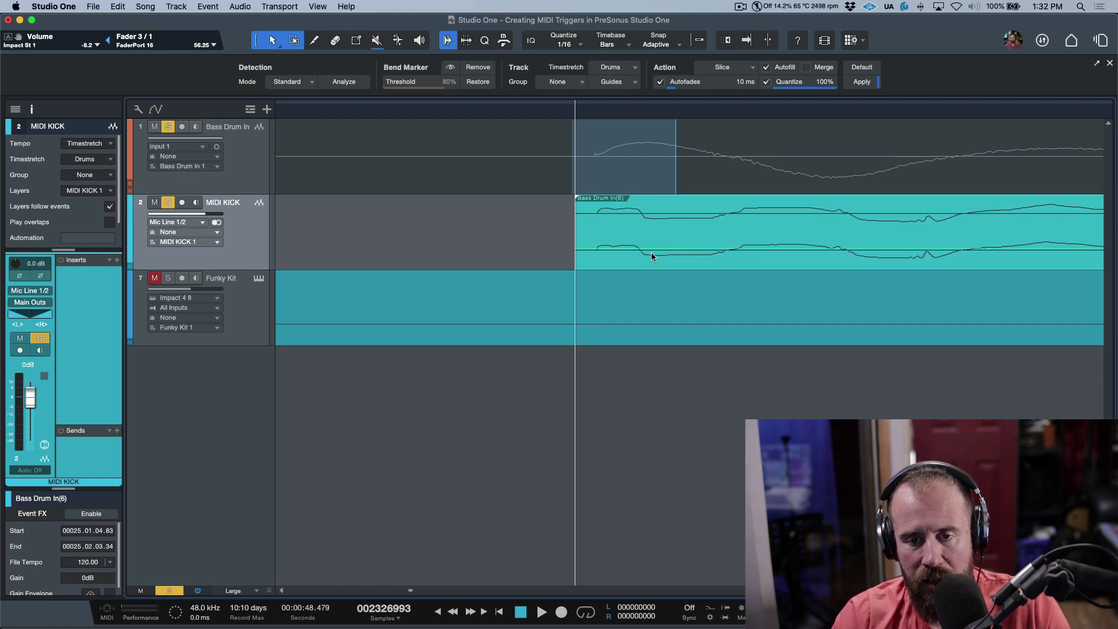
- Compare the MIDI KICK slice at beat 25.3 with Bass Drum In, and slip the audio inside the slice at beat 25.4
key("w")
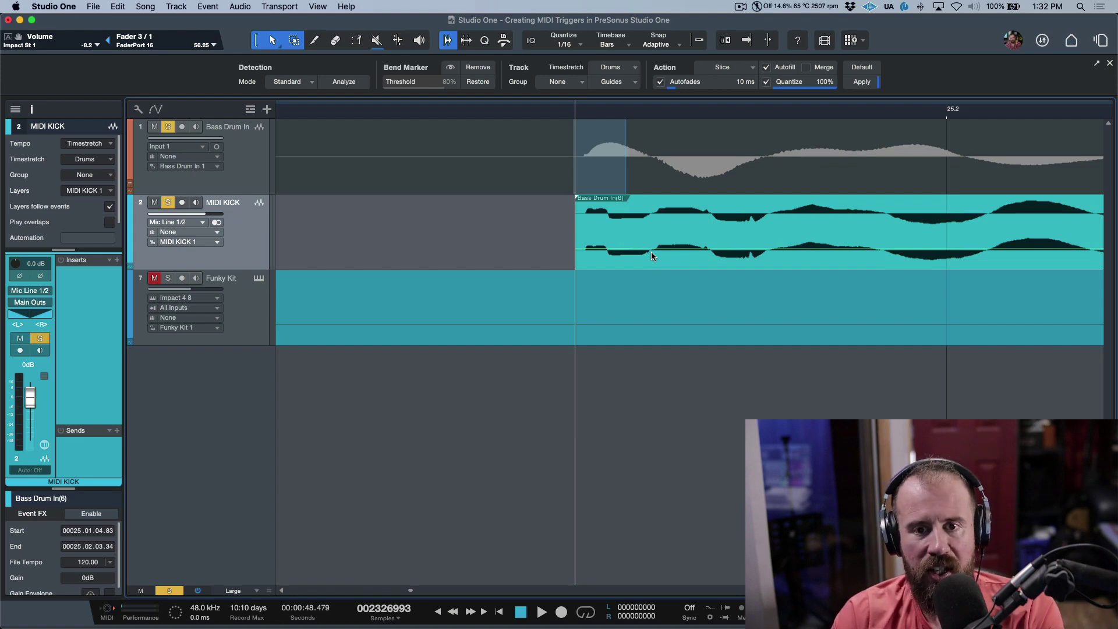
key("Right")
scroll(564, 257, "left", 2)
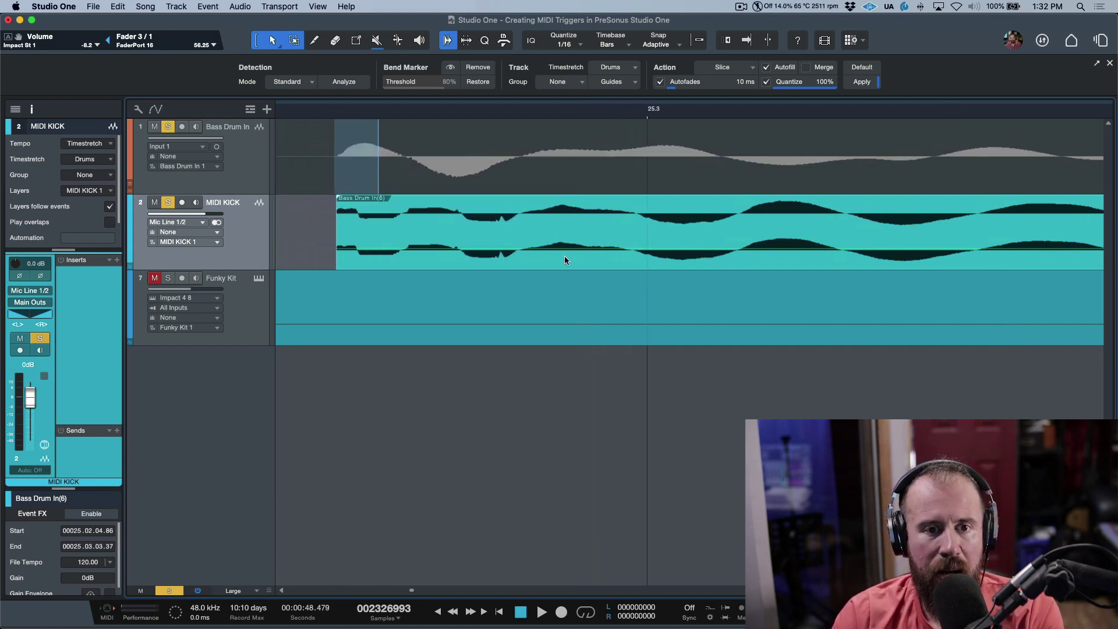
key("Right")
scroll(564, 256, "left", 3)
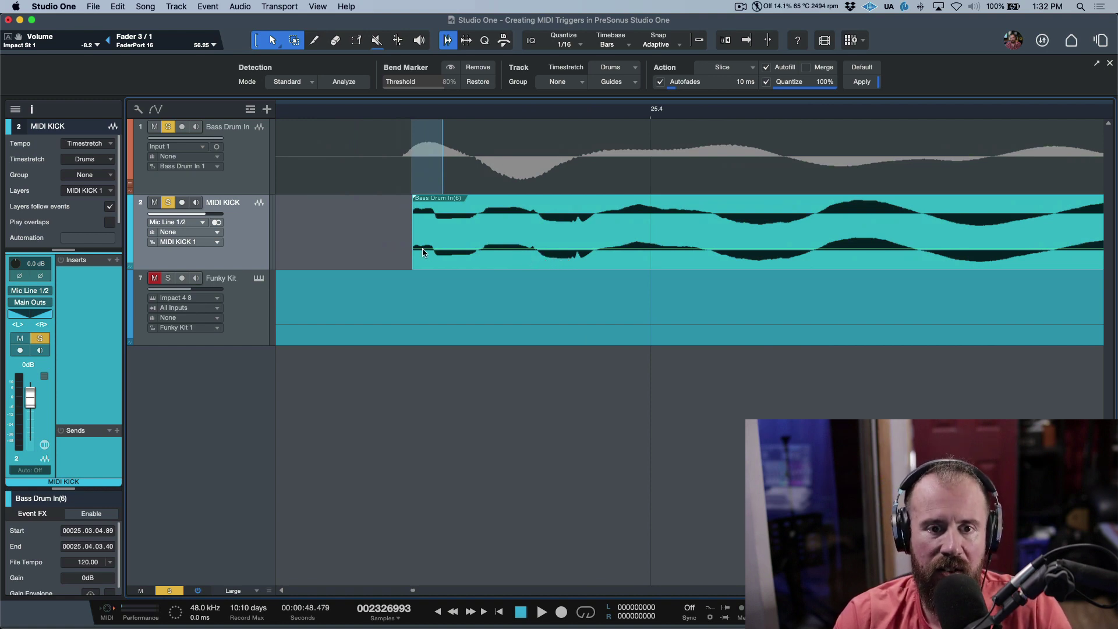
left_click_drag(468, 257, 484, 255)
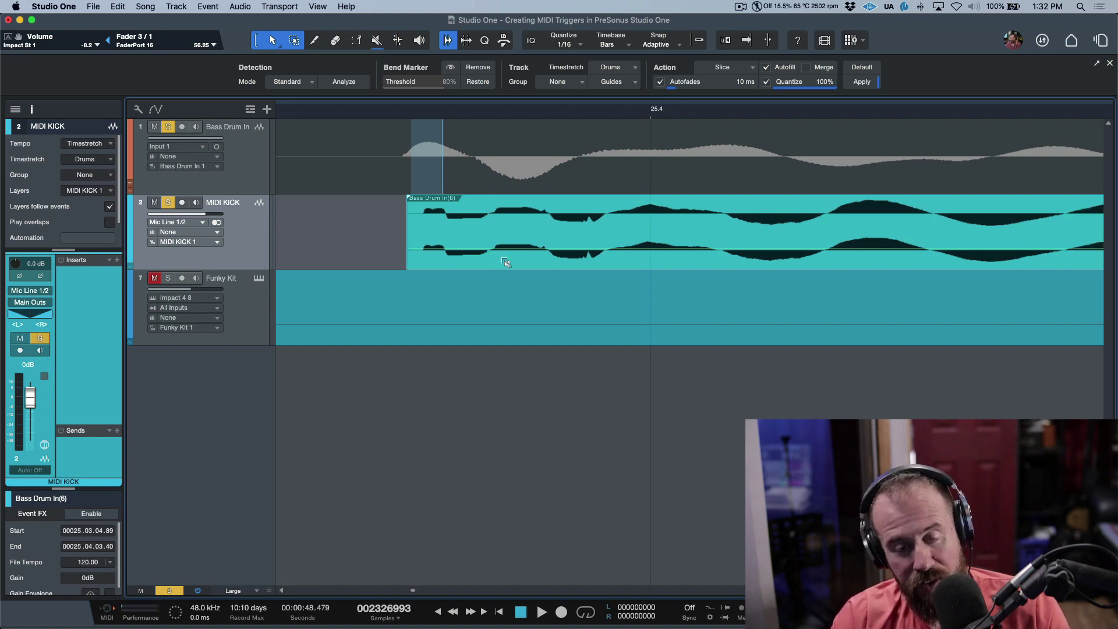
- Extend the starts of the MIDI KICK slices earlier to leave room before each kick onset
key("super+d")
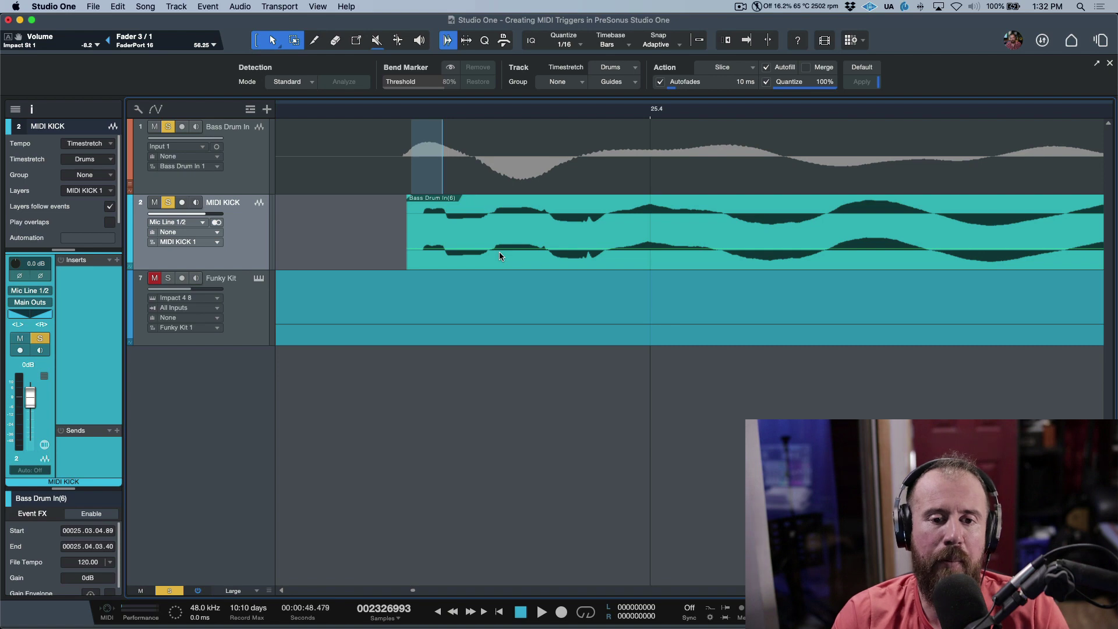
left_click(499, 252)
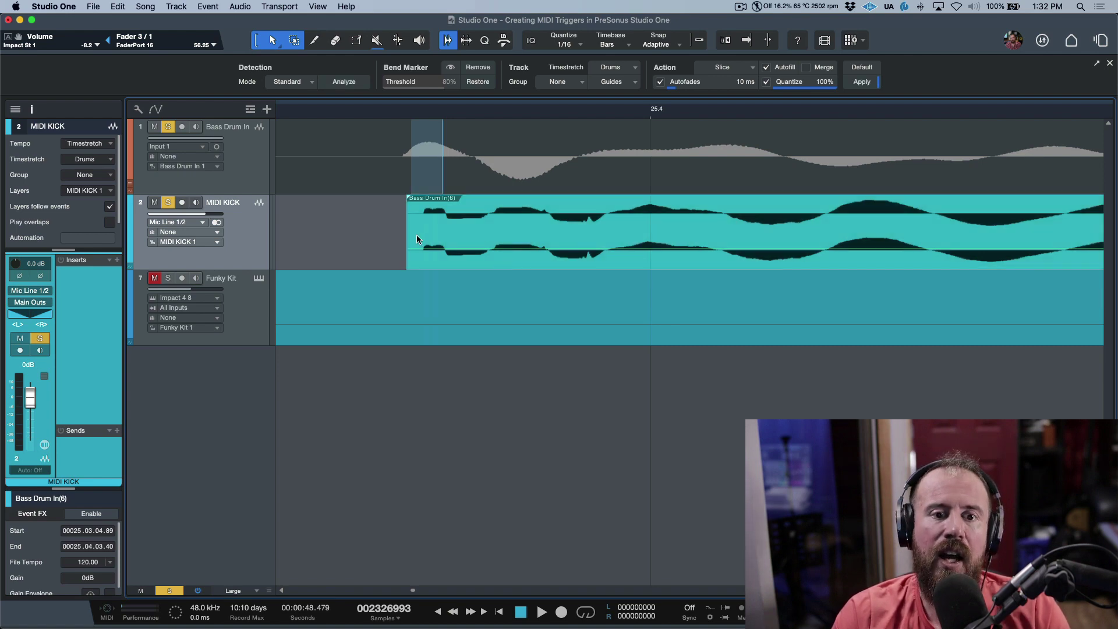
left_click_drag(406, 235, 326, 235)
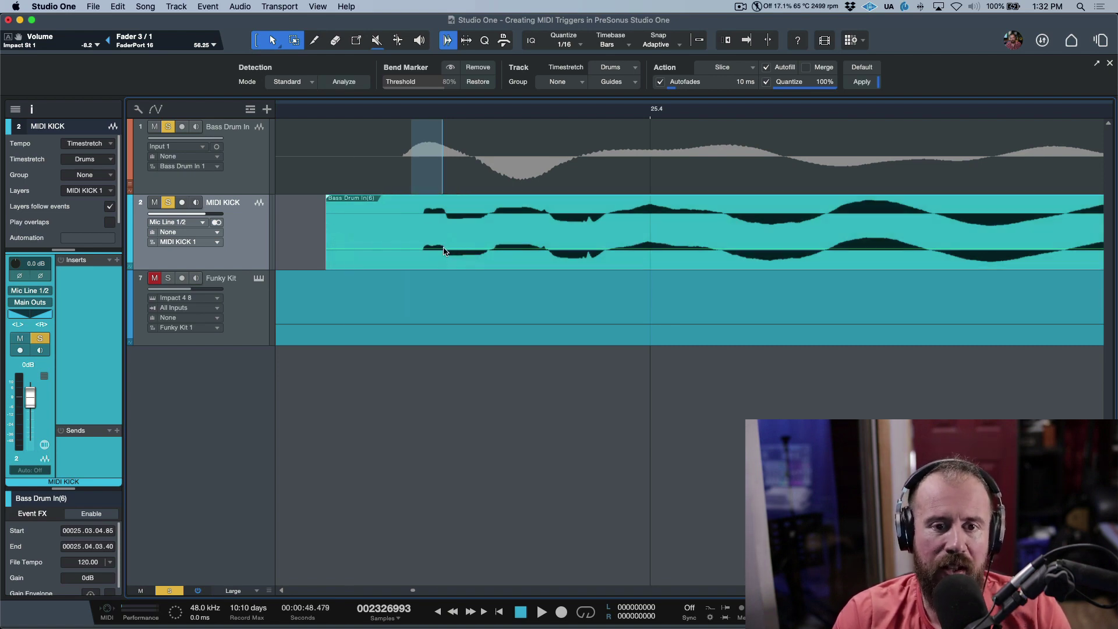
left_click(292, 246)
- Advance through the following MIDI KICK slices and slip the audio at beat 26.4 to match the Bass Drum In onset
left_click(365, 249)
key("Right")
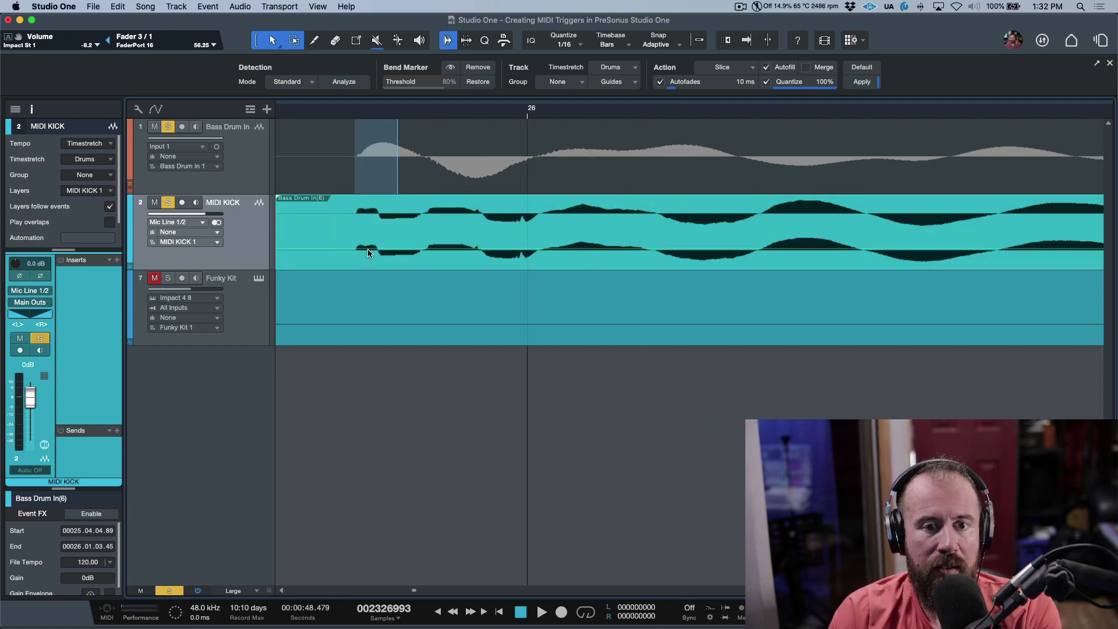
key("Right")
key("Right")
key("Right")
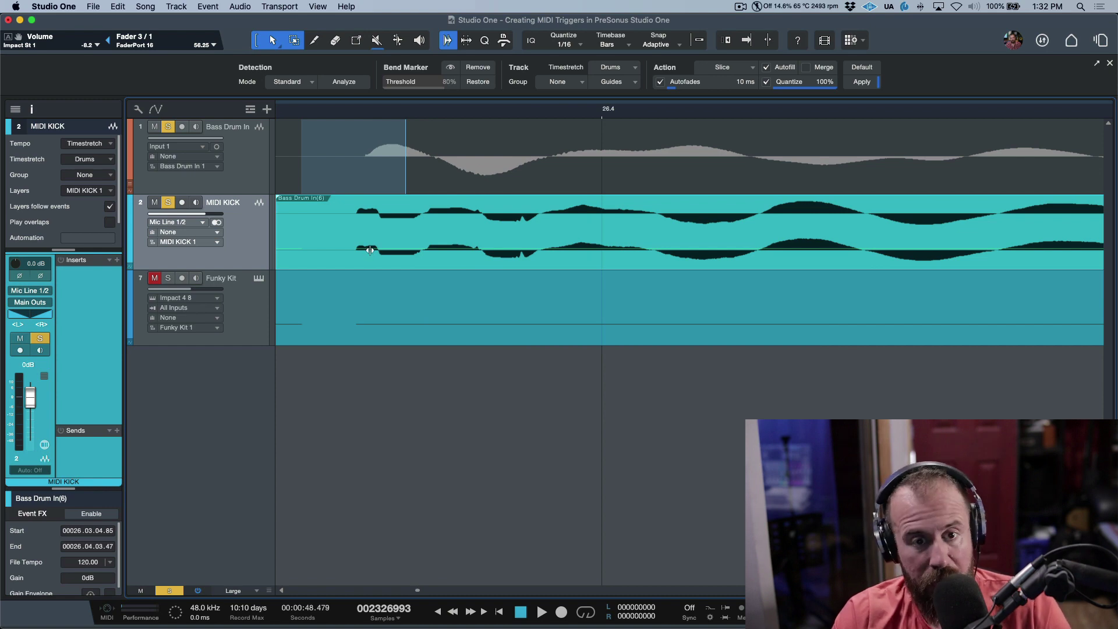
left_click_drag(369, 247, 375, 246)
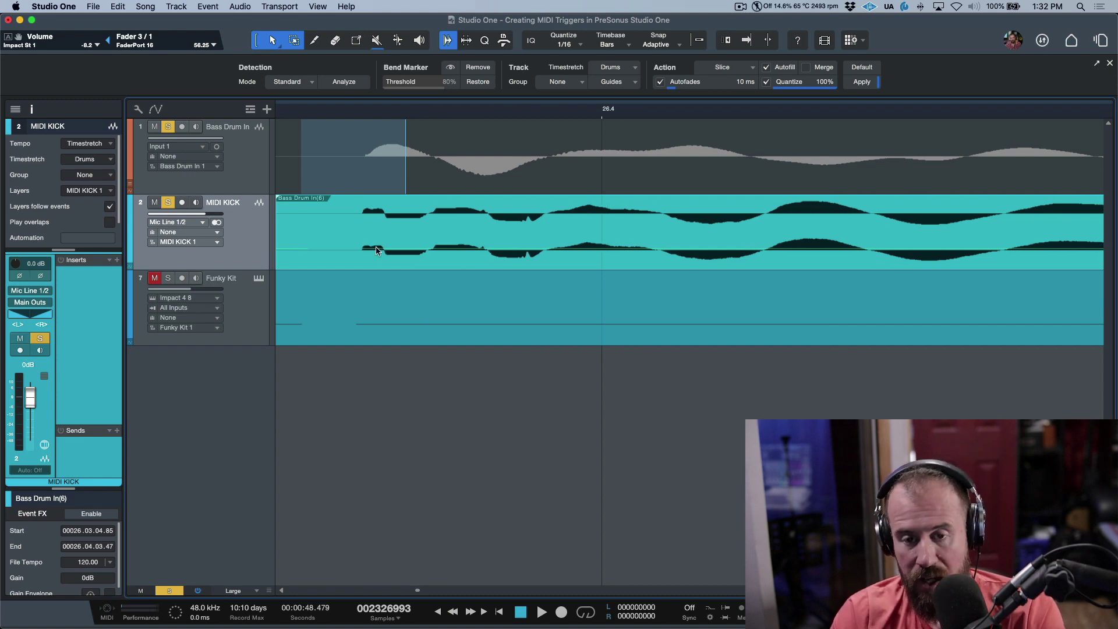
- Slip the audio inside the MIDI KICK slices at beats 27.2 and 27.4 forward to the Bass Drum In onsets
key("Right")
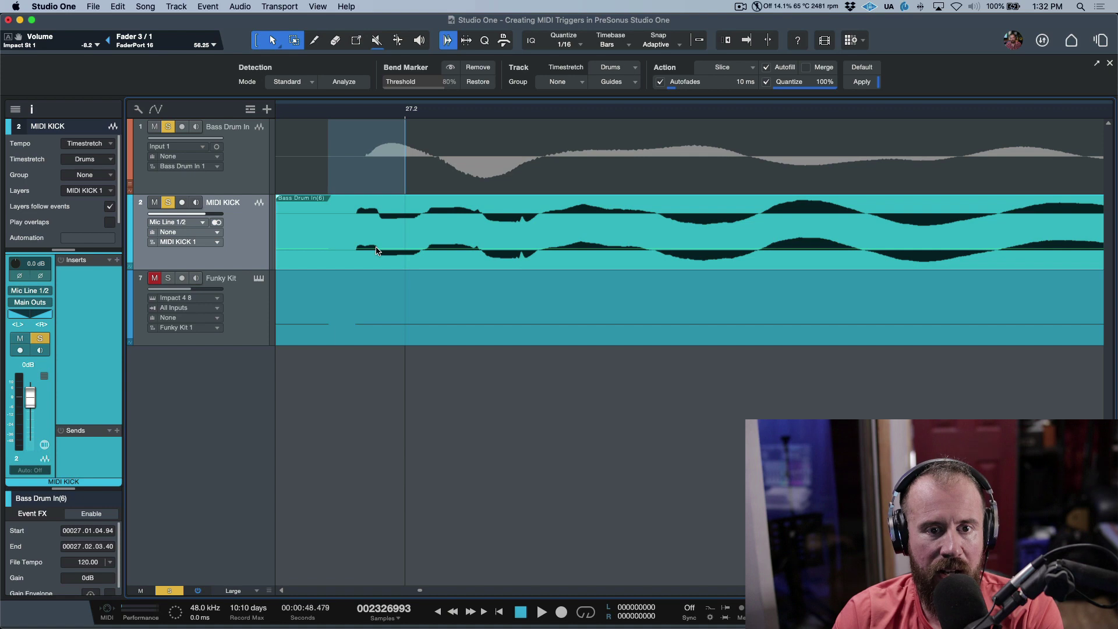
left_click_drag(376, 251, 388, 249)
key("Right")
key("Right")
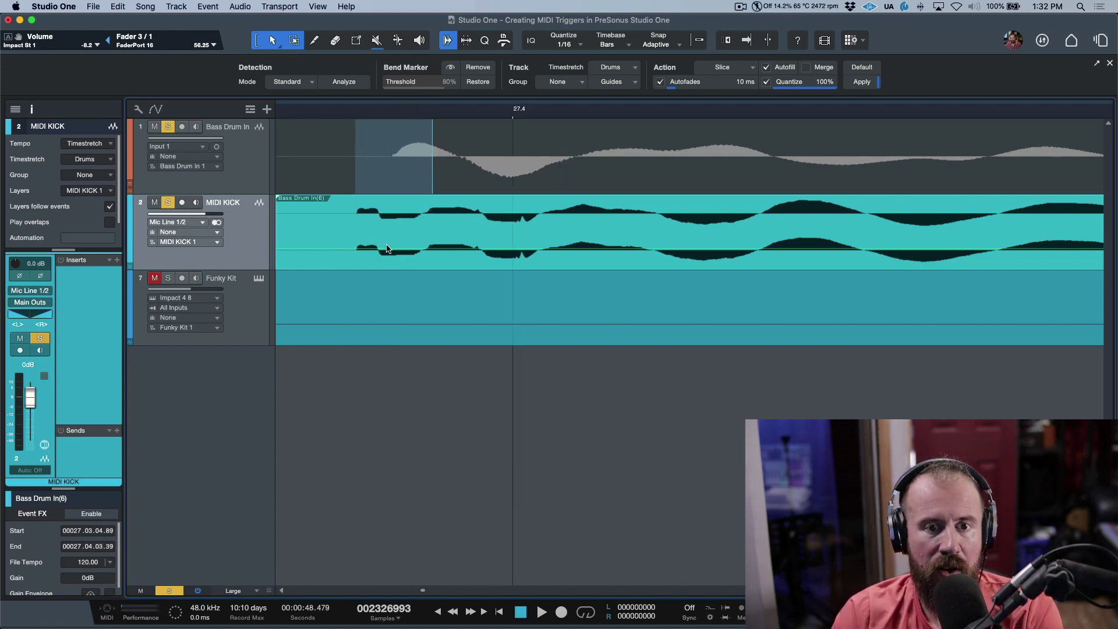
left_click_drag(387, 247, 470, 246)
- Slip the audio inside the MIDI KICK slices at beat 31.4 and bar 33 to match the Bass Drum In onsets
key("Right")
key("Right")
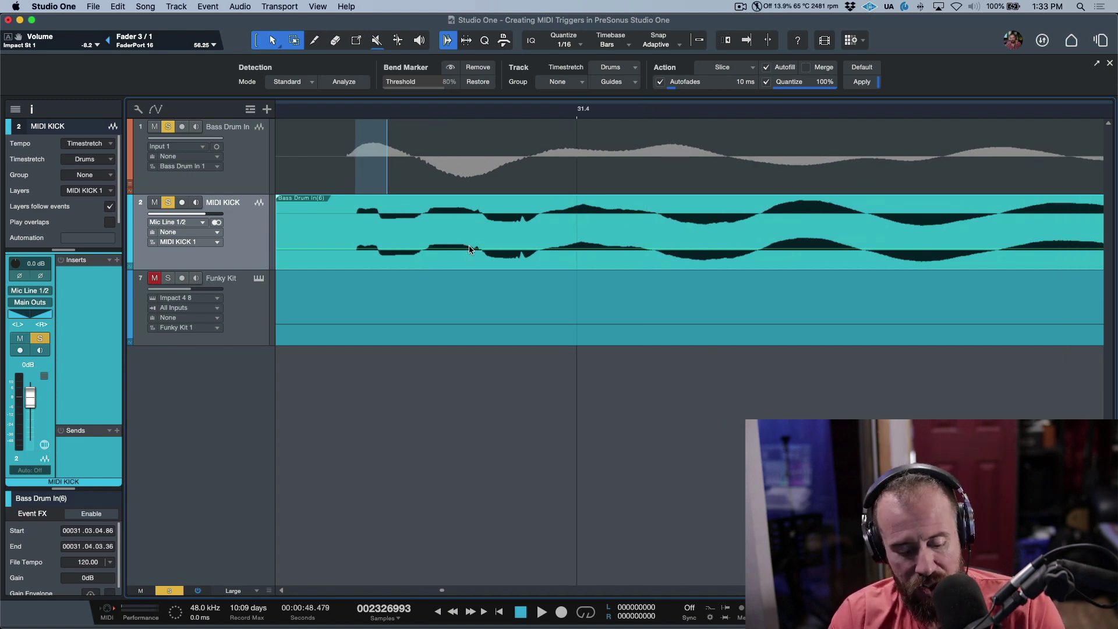
left_click_drag(469, 246, 469, 249)
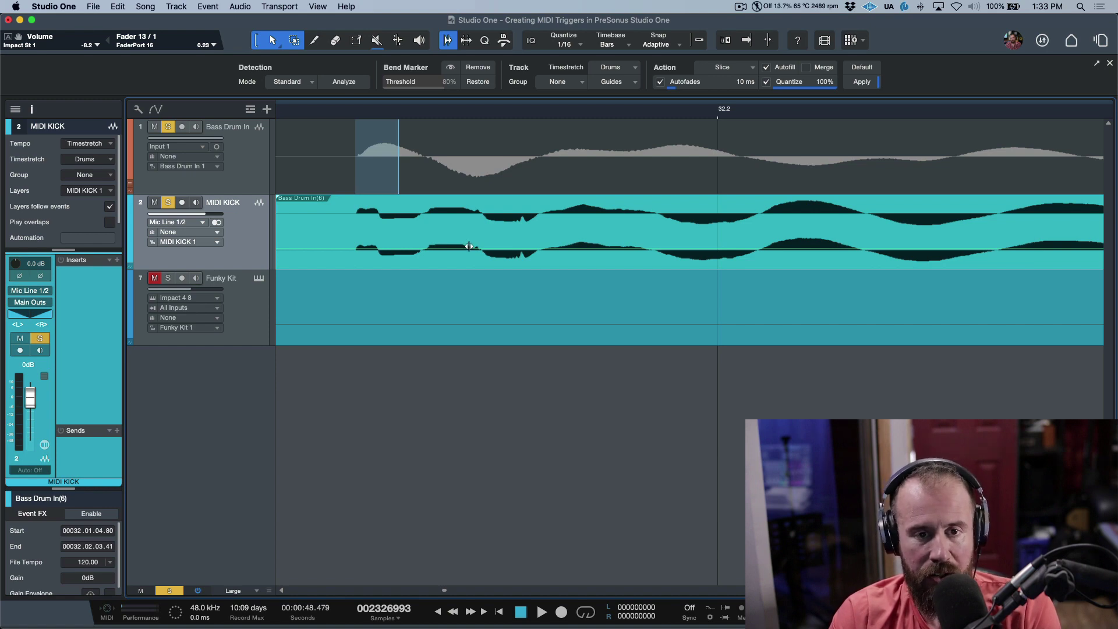
key("Right")
key("Right")
key("Right")
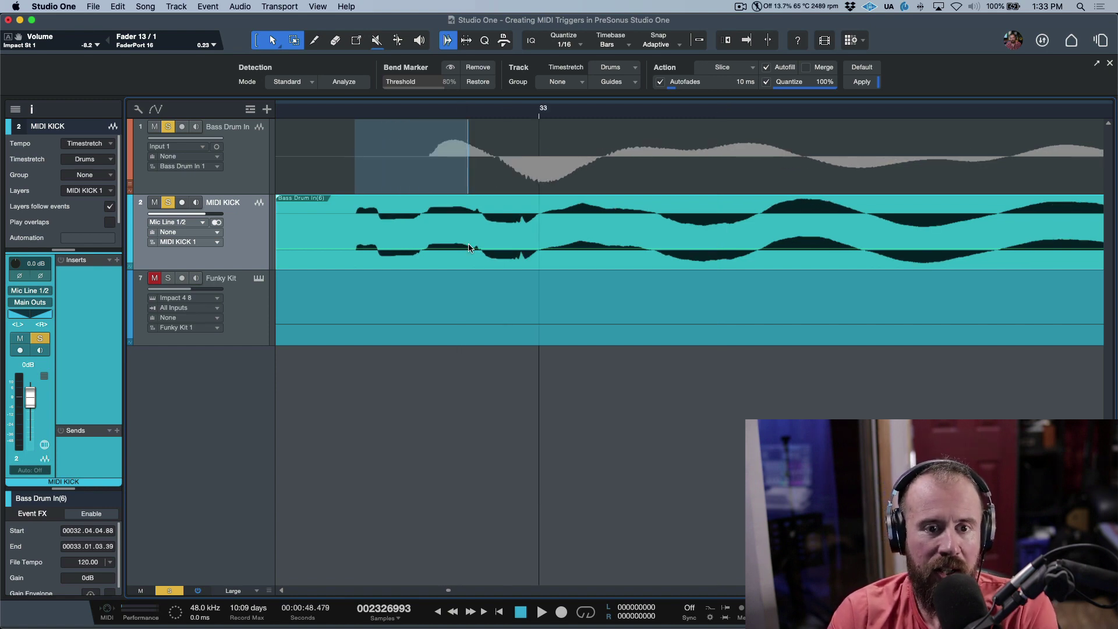
left_click_drag(469, 246, 545, 247)
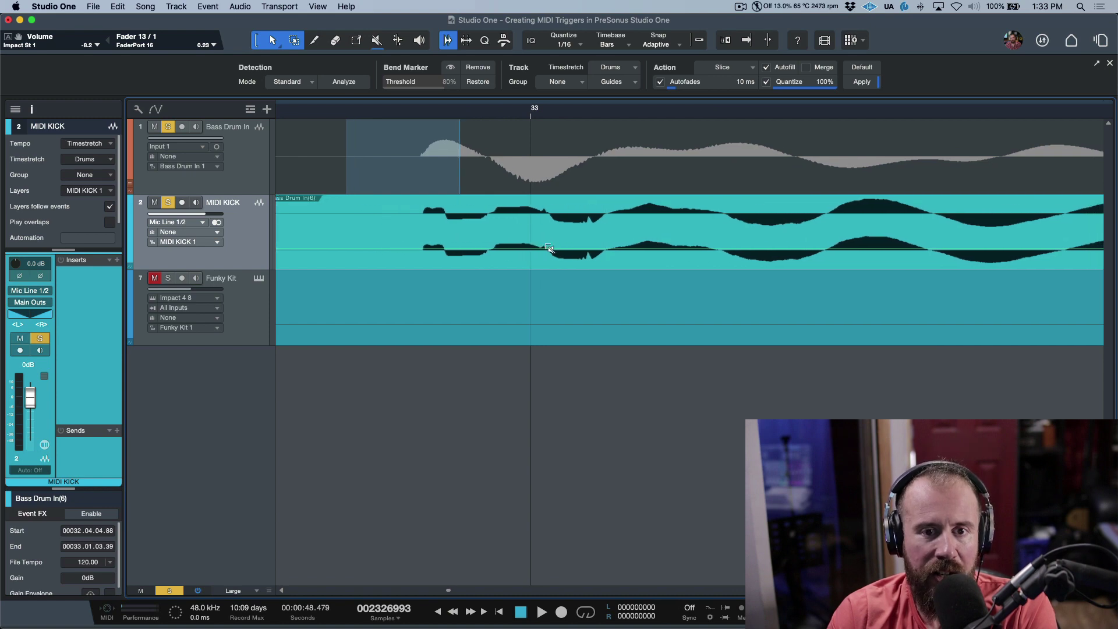
- Advance to the MIDI KICK slice at beat 34.3 and slip its audio forward to the Bass Drum In onset
key("Right")
scroll(546, 247, "right", 2)
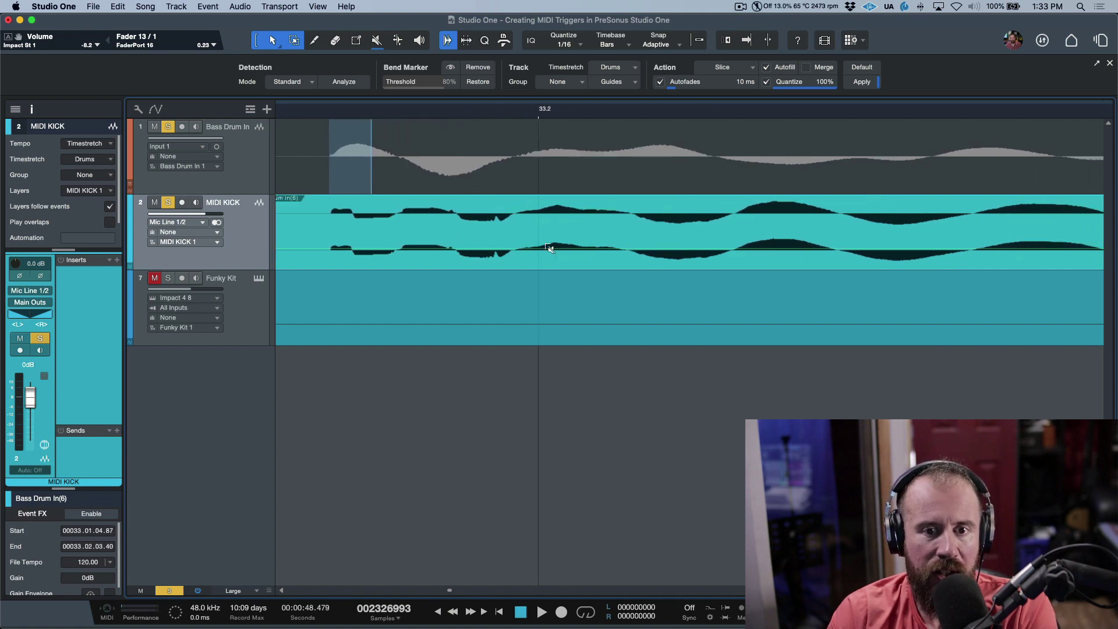
key("Right")
key("Right")
key("Right")
key("Right")
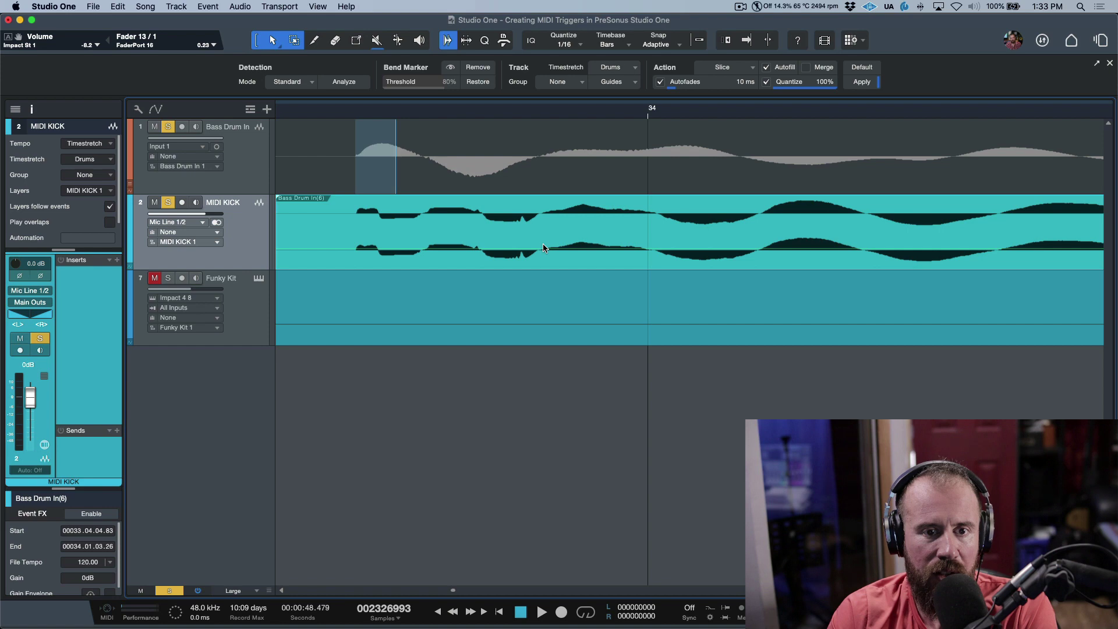
key("Right")
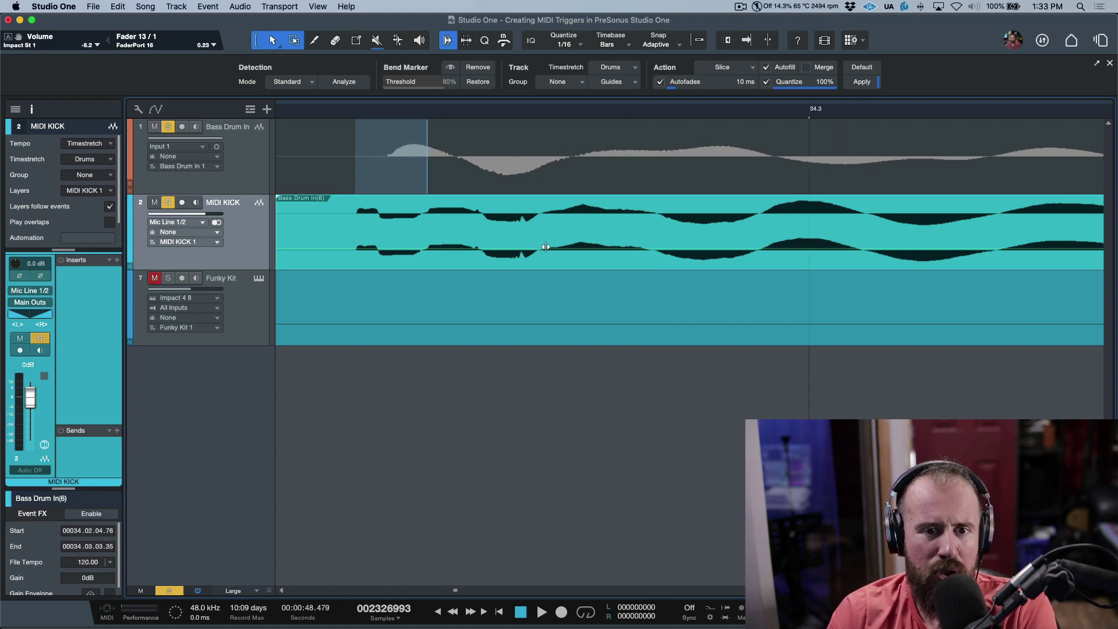
left_click_drag(544, 247, 574, 242)
key("Right")
key("Right")
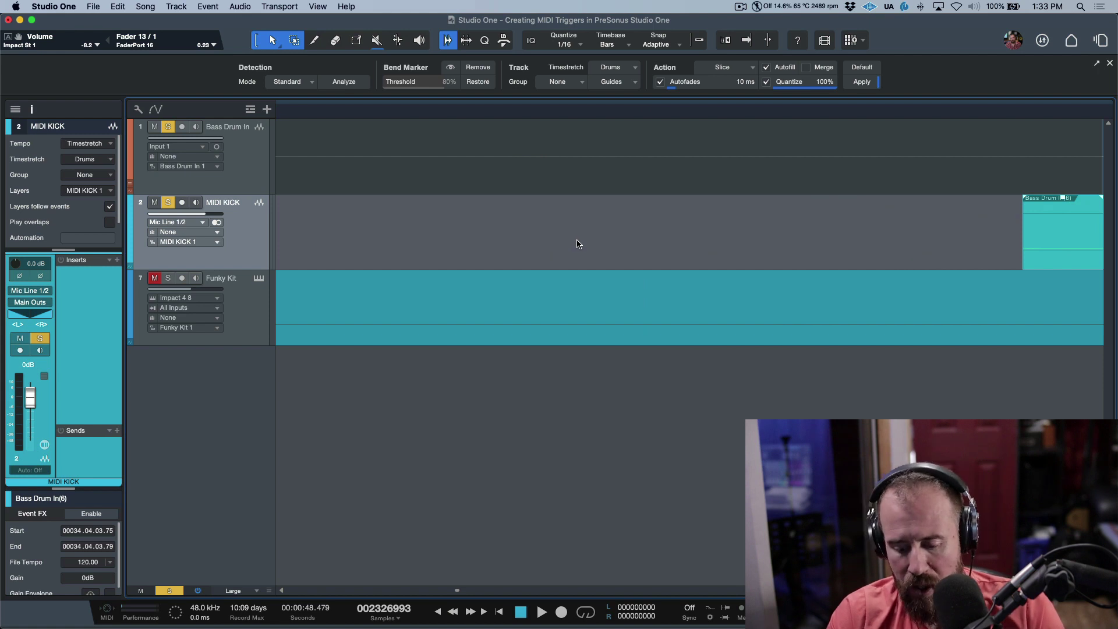
- Return to the first slice at bar 25, enable autoscroll, and play the aligned MIDI KICK with Bass Drum In
key("Home")
left_click_drag(492, 260, 499, 259)
key("w")
key("w")
key("w")
key("w")
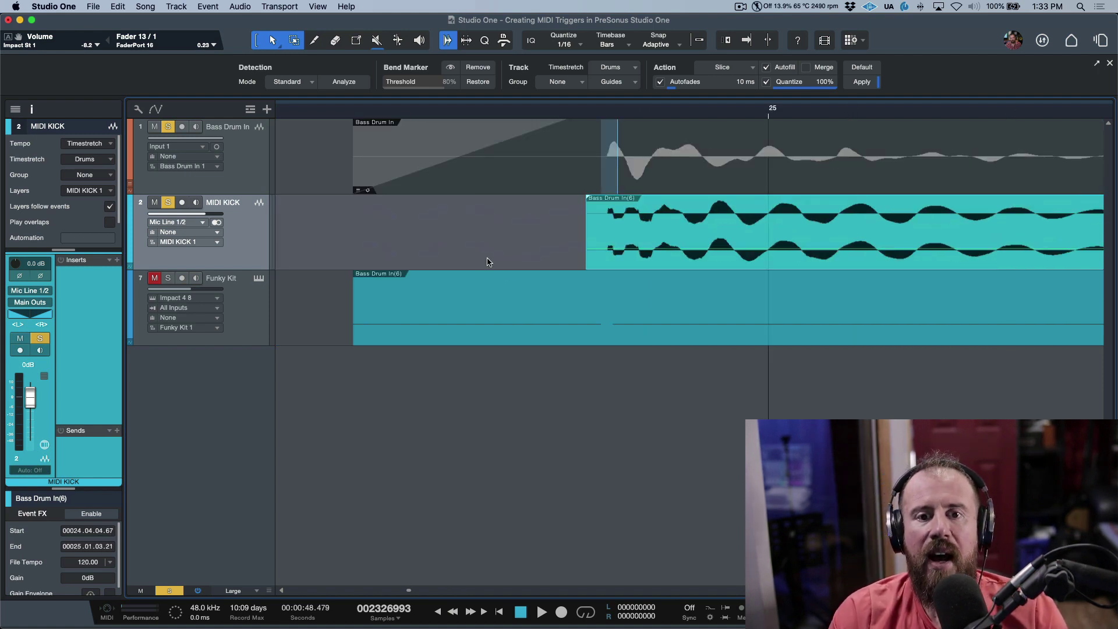
scroll(596, 135, "right", 2)
key("space")
key("f")
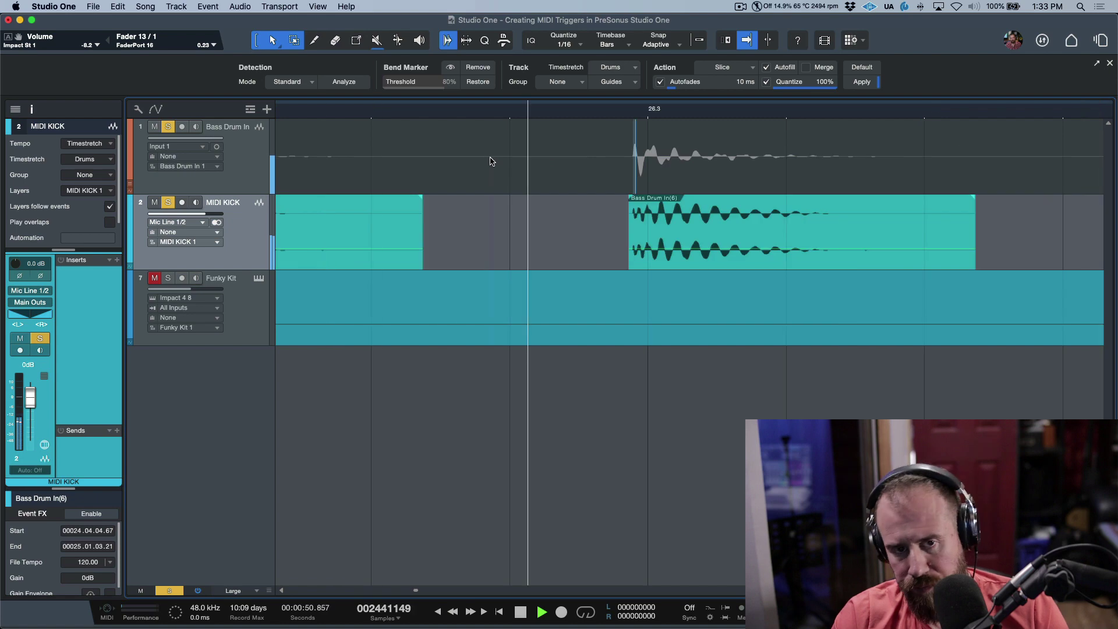
key("space")
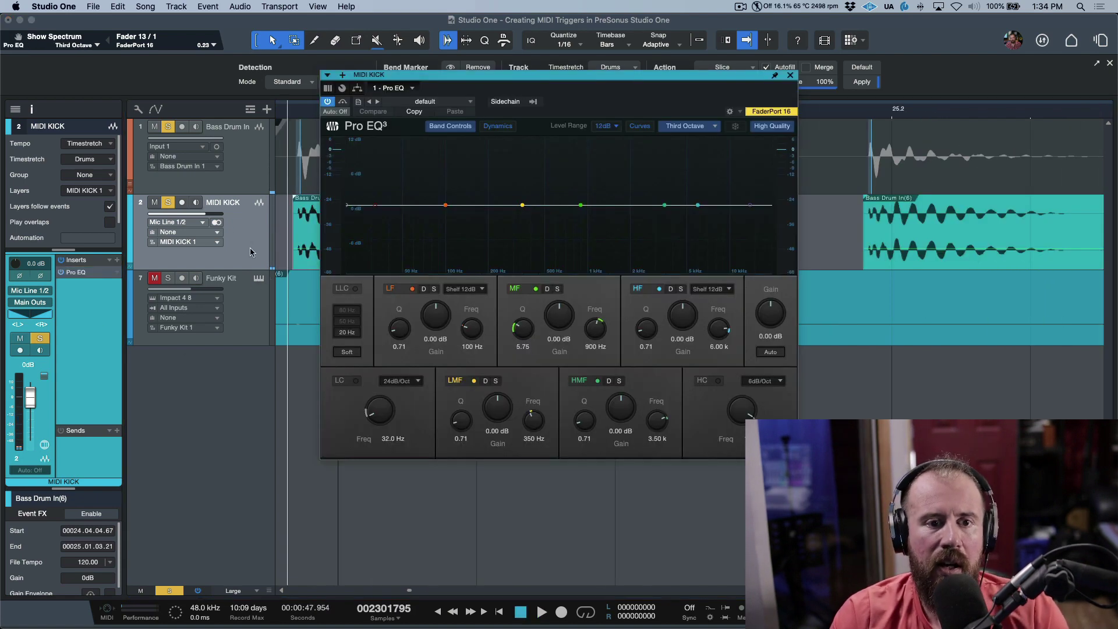
- Solo only MIDI KICK during playback and roll off its highs in Pro EQ with a -0.60 dB HF shelf at 3.62 kHz and a high cut
left_click(243, 236)
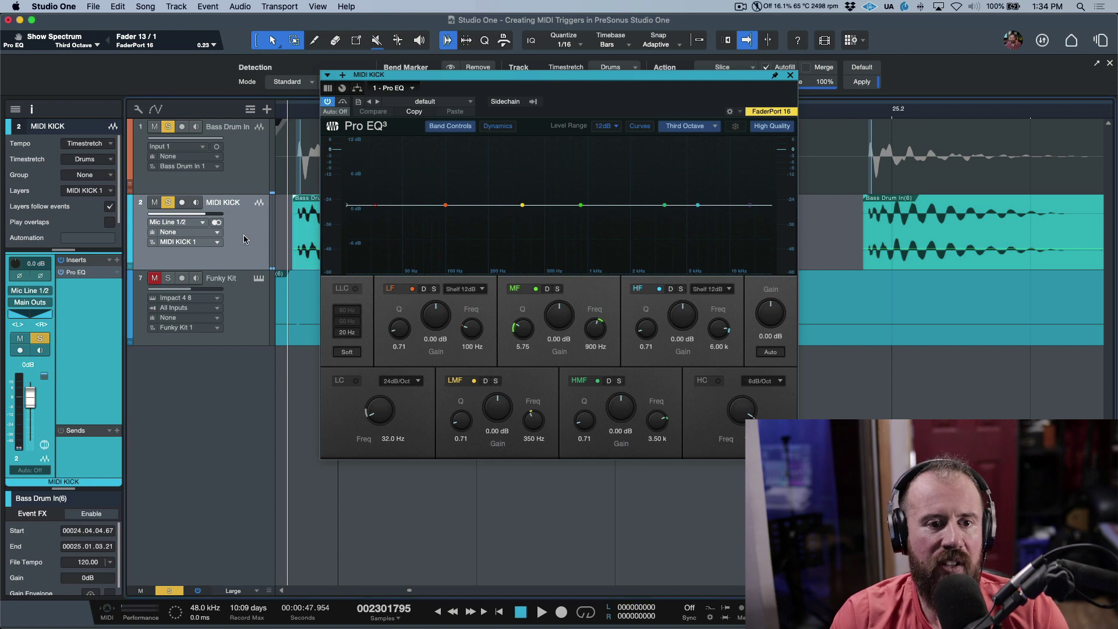
left_click(168, 203, "super")
key("space")
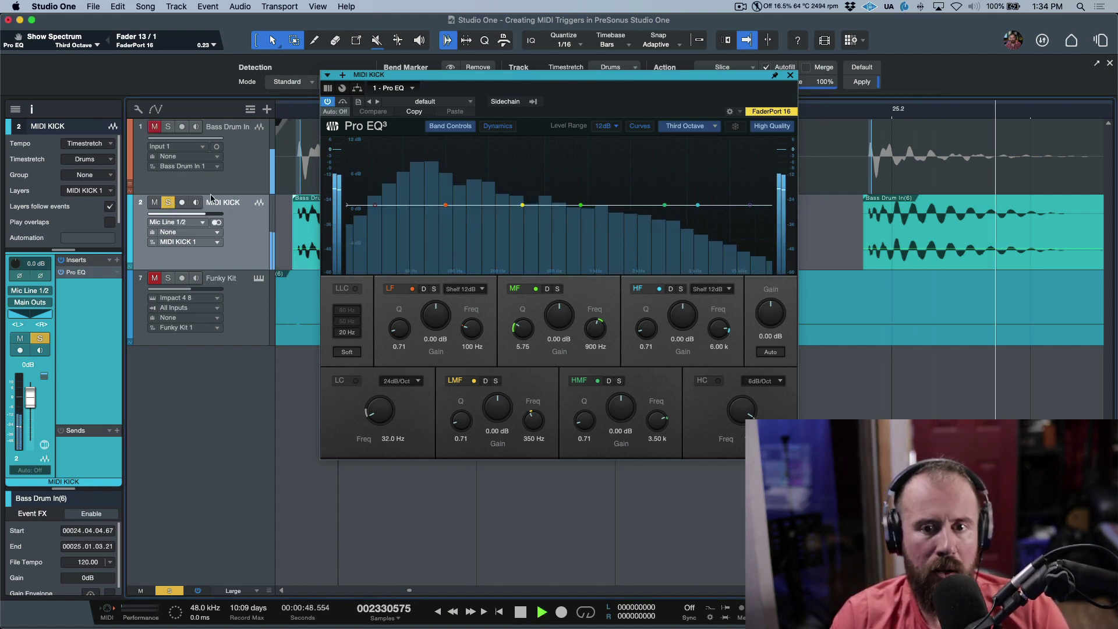
left_click_drag(698, 205, 666, 208)
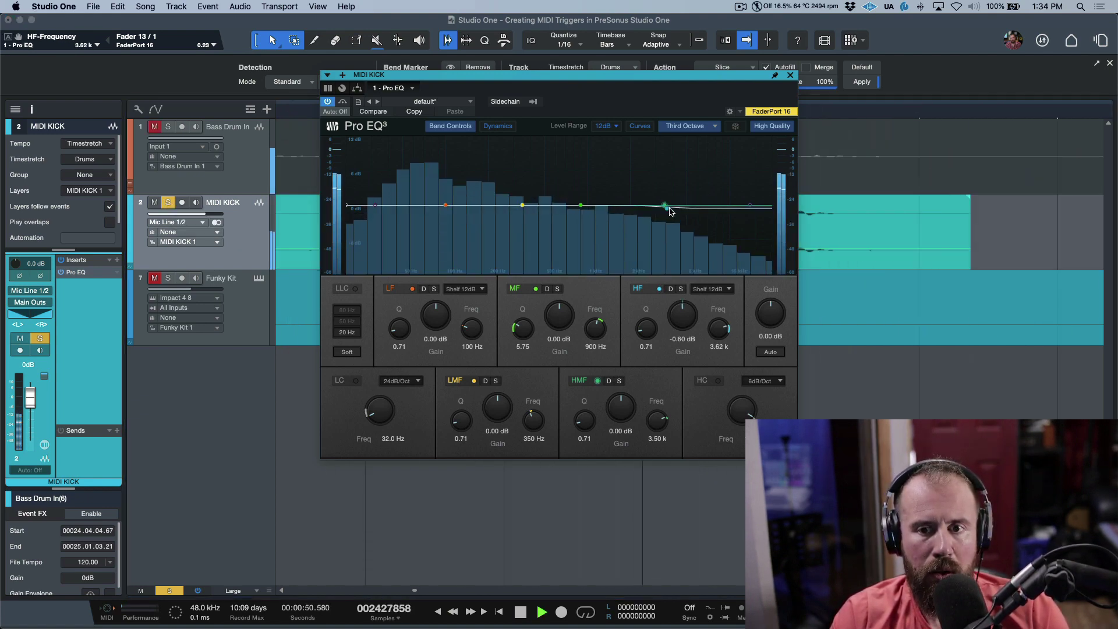
left_click_drag(750, 205, 641, 220)
- Set the Pro EQ LF band to Peaking with a 4.96 dB boost at 49.0 Hz, and close the EQ
left_click_drag(445, 206, 421, 206)
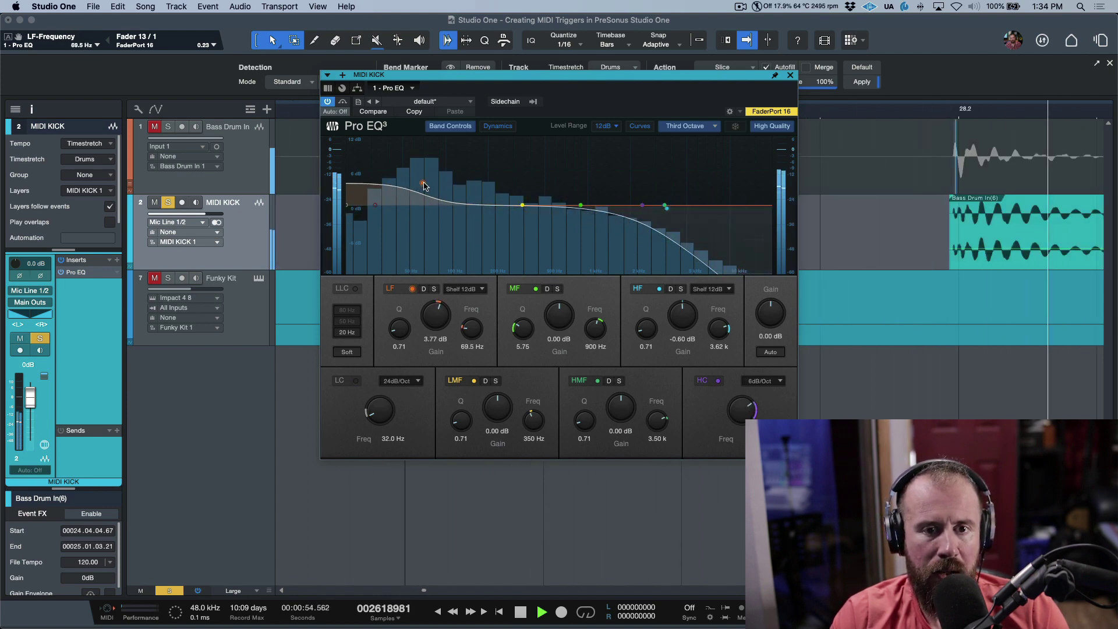
left_click(465, 289)
left_click(470, 303)
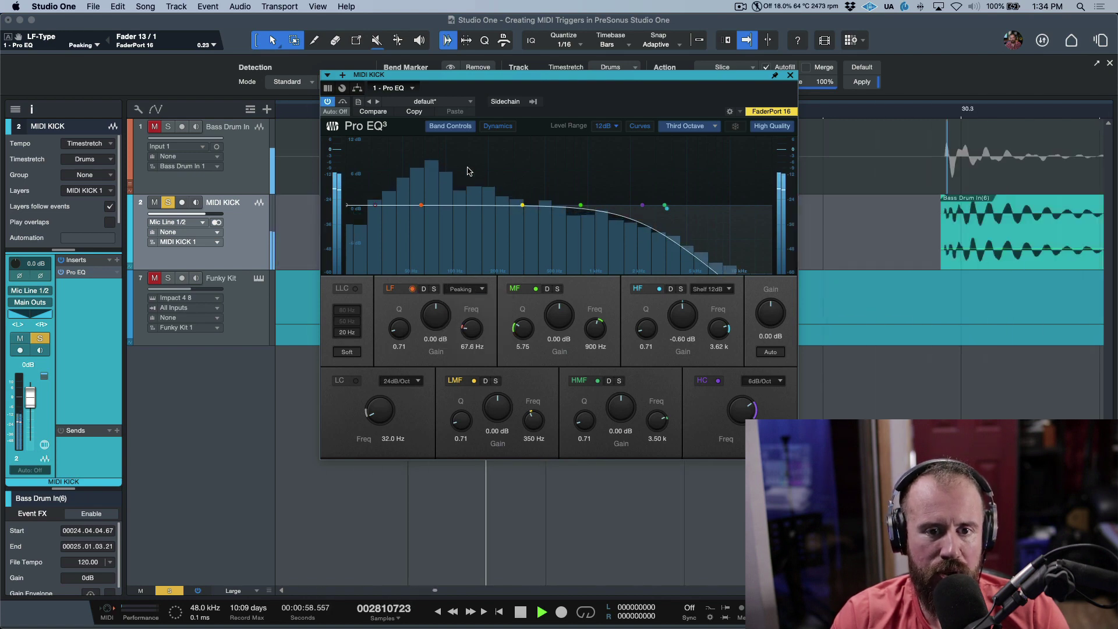
left_click_drag(421, 206, 402, 177)
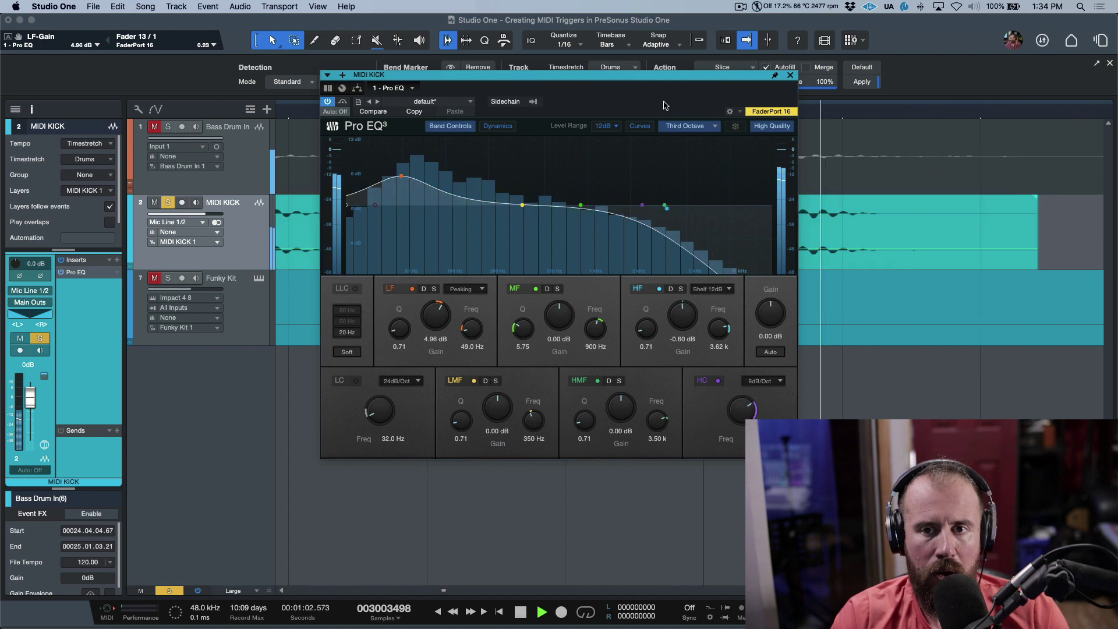
key("space")
left_click(790, 75)
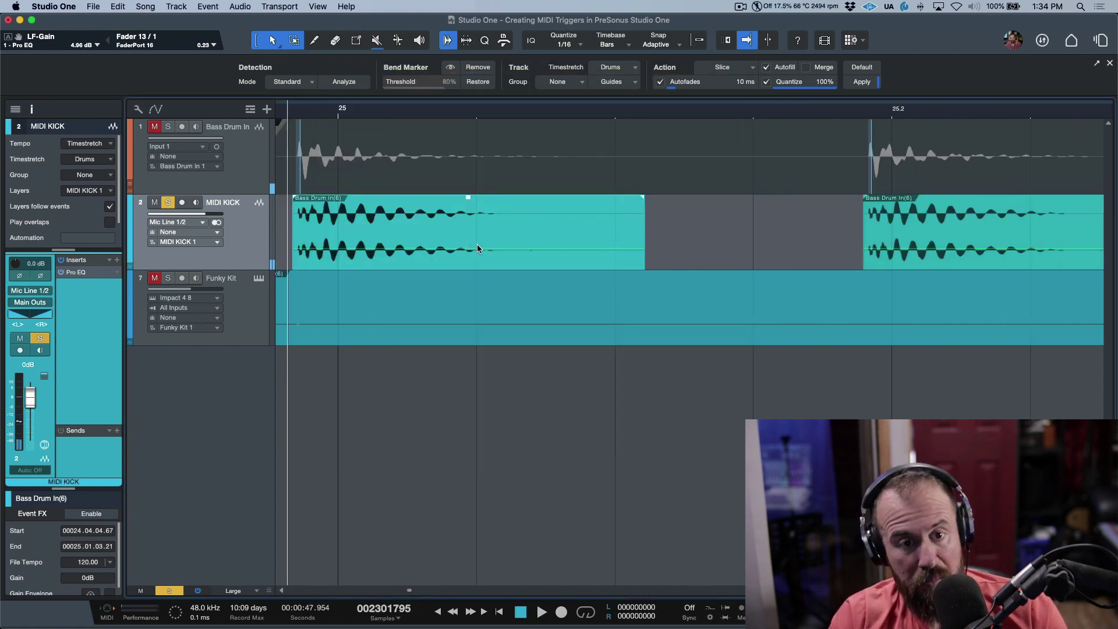
- Play Bass Drum In alone, add MIDI KICK to the solo, and set the MIDI KICK volume to -1.0 dB
key("w")
key("w")
key("w")
key("w")
key("w")
key("space")
key("Up")
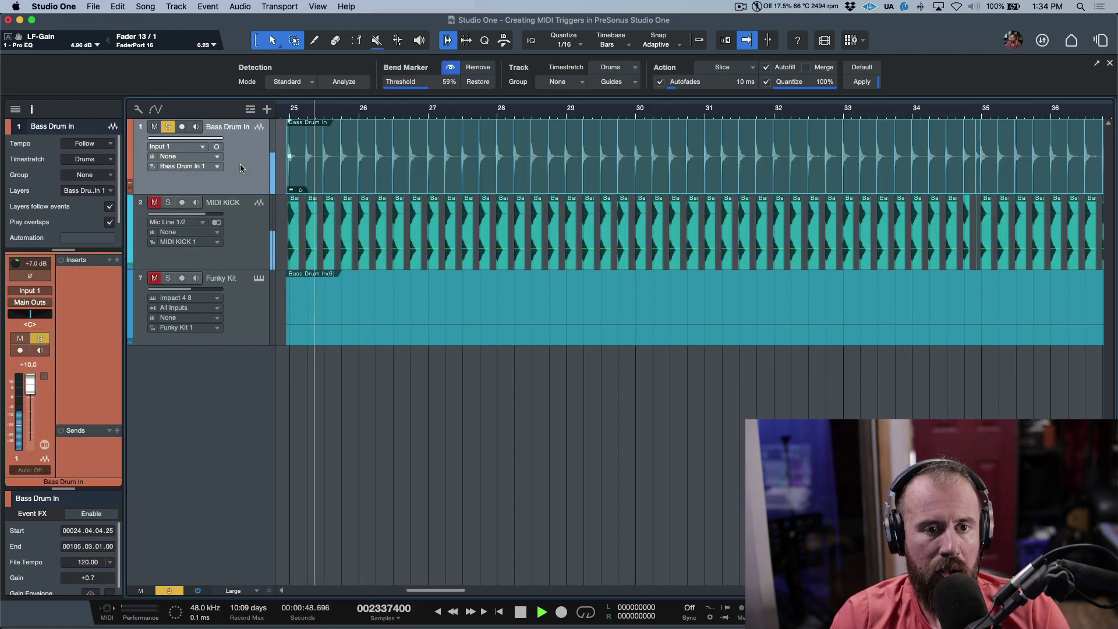
left_click(169, 204)
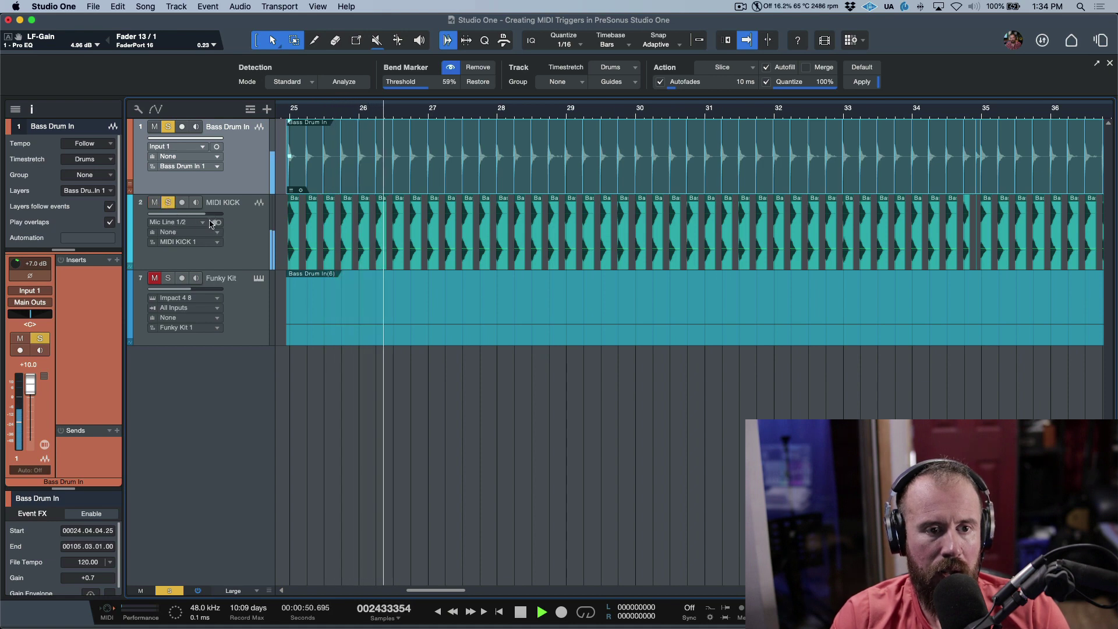
left_click_drag(175, 222, 199, 221)
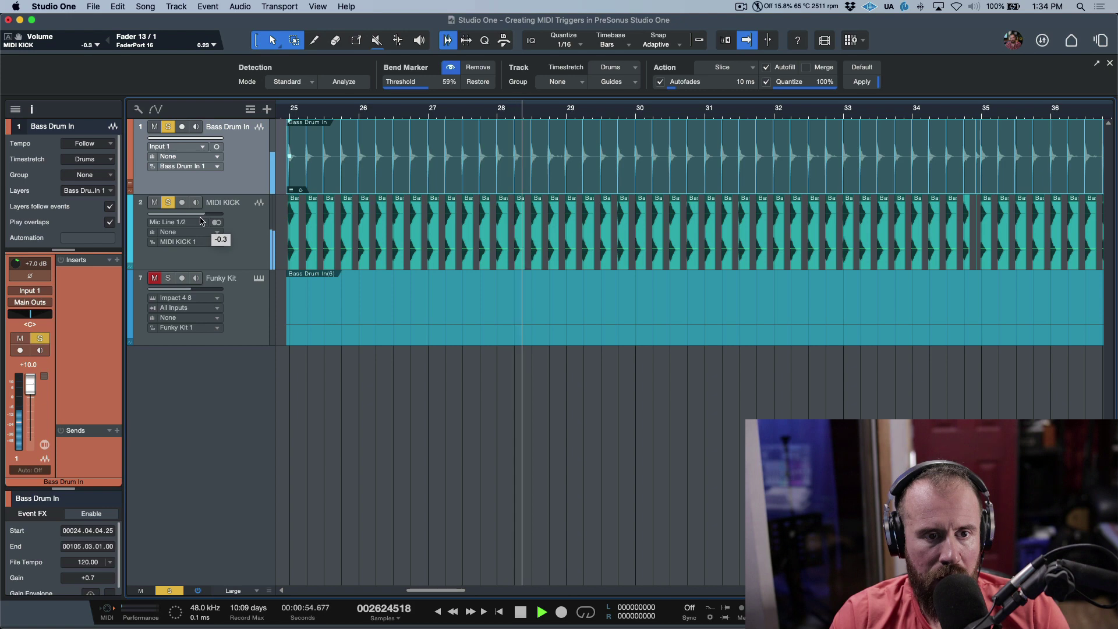
key("space")
- Invert the polarity of both MIDI KICK channels during playback, and restore it to compare the combined kick sound
left_click(236, 253)
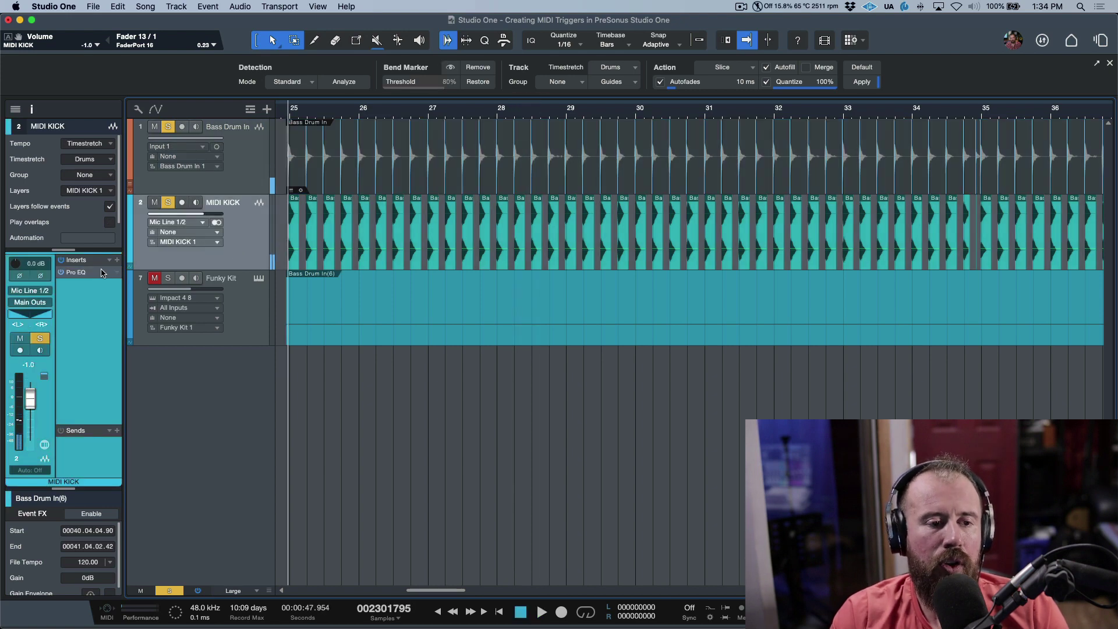
left_click(19, 275)
left_click(40, 275)
key("space")
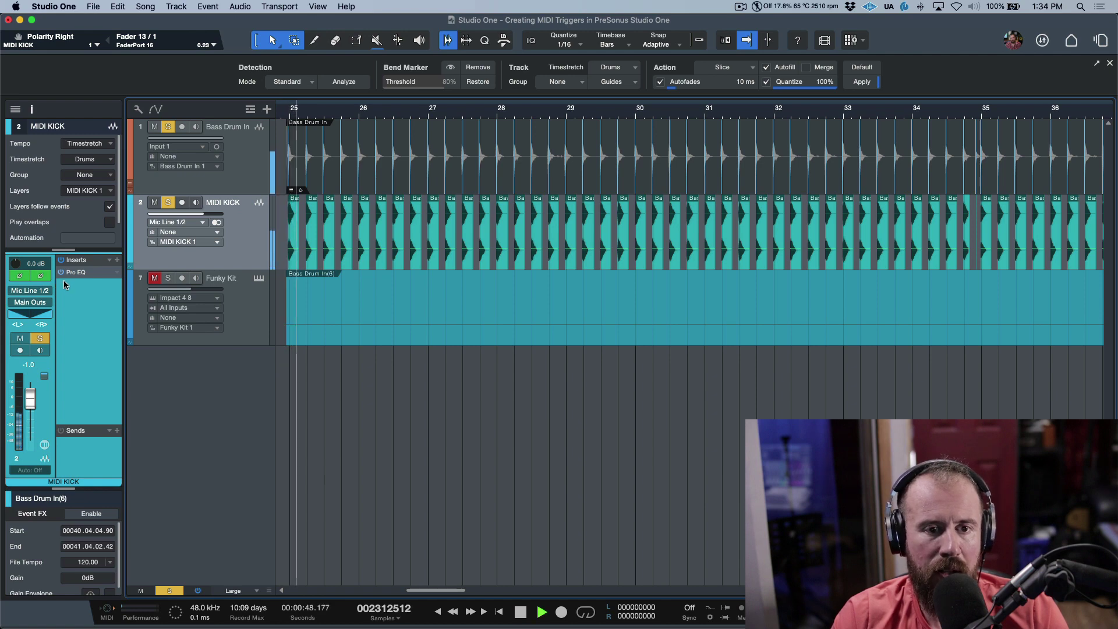
left_click(40, 275)
left_click(19, 275)
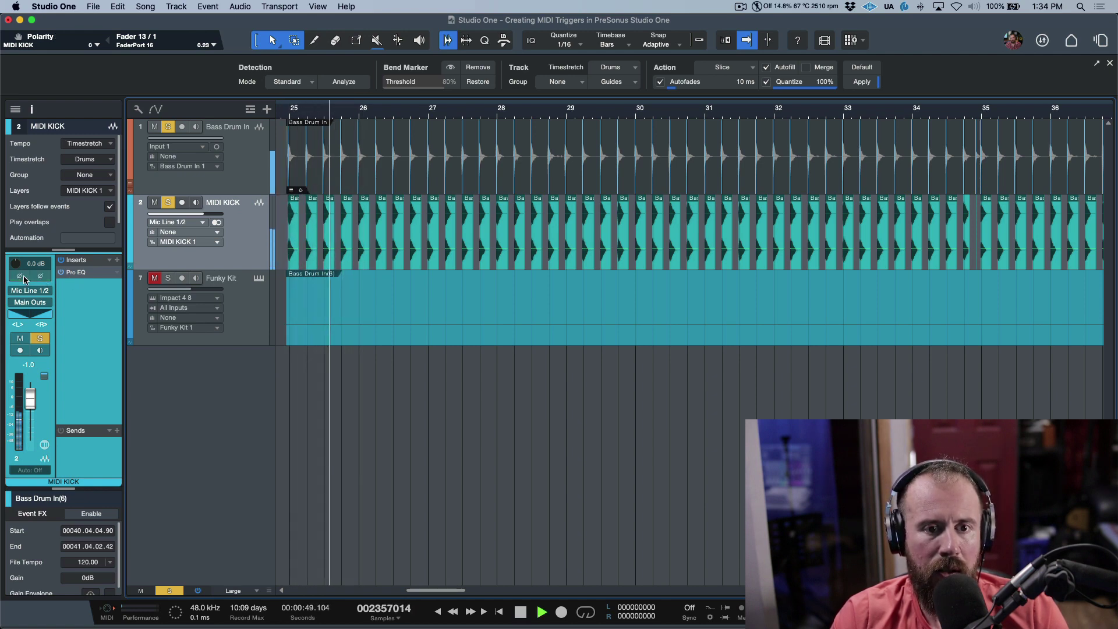
key("space")
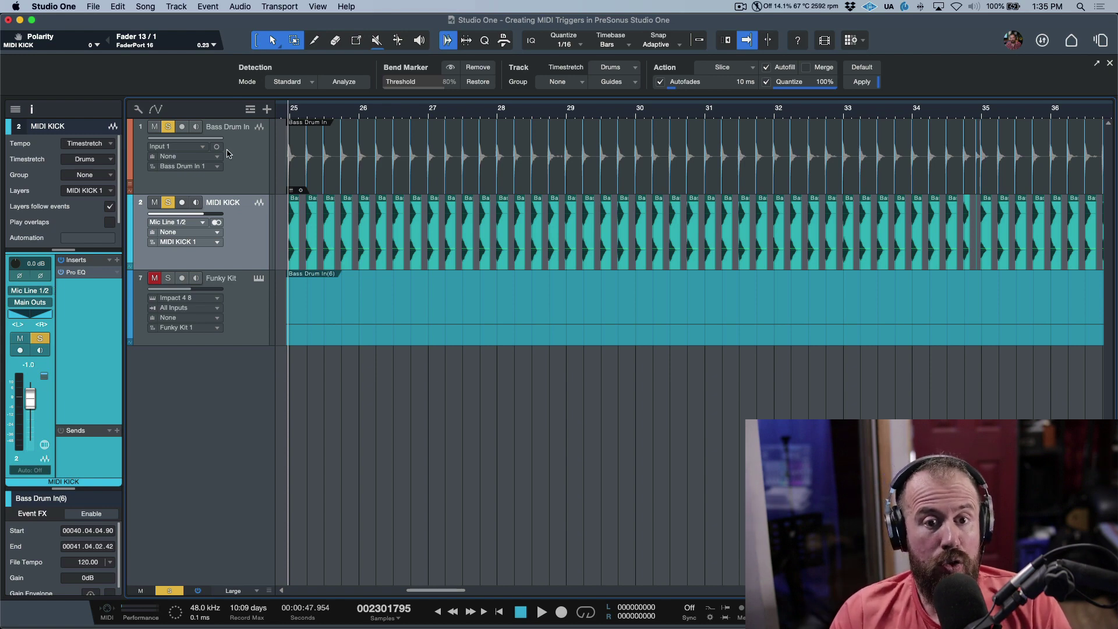
- Inspect the MIDI KICK slices from beat 27.4 to 34.4 against the Bass Drum In waveform for onset alignment
scroll(478, 113, "up", 10)
left_click(675, 259)
scroll(676, 259, "right", 5)
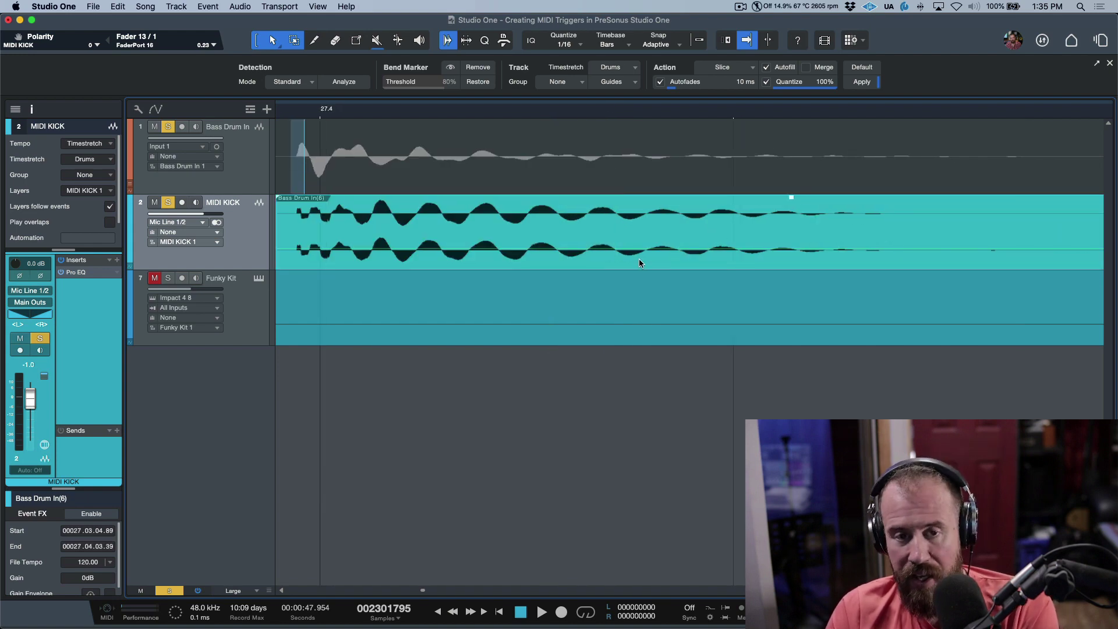
key("Right")
key("Right")
key("Right")
key("Right")
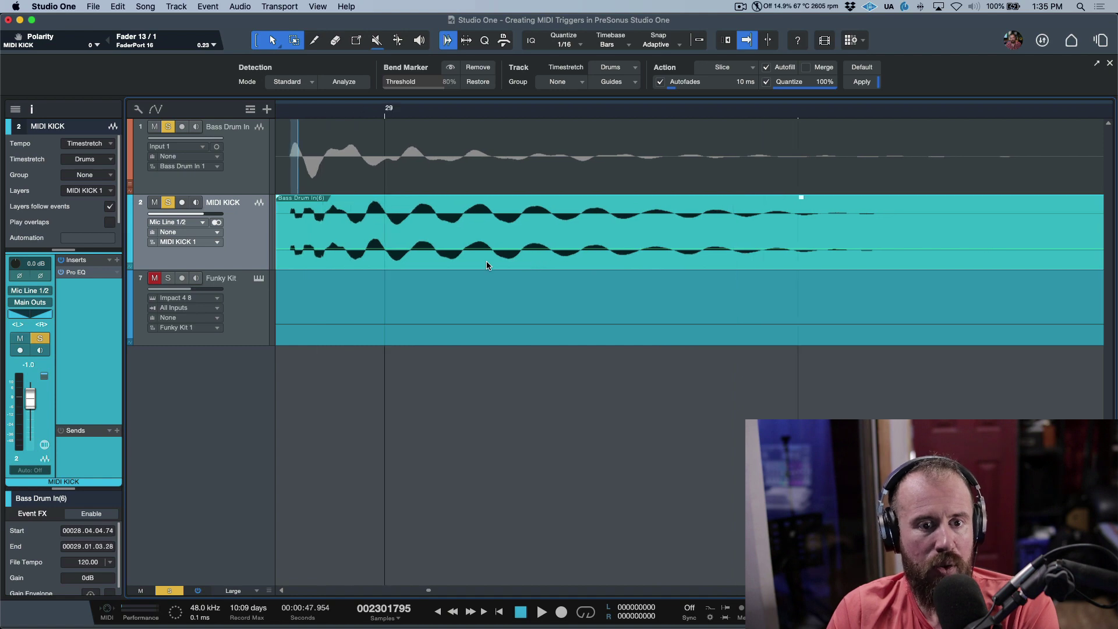
key("Right")
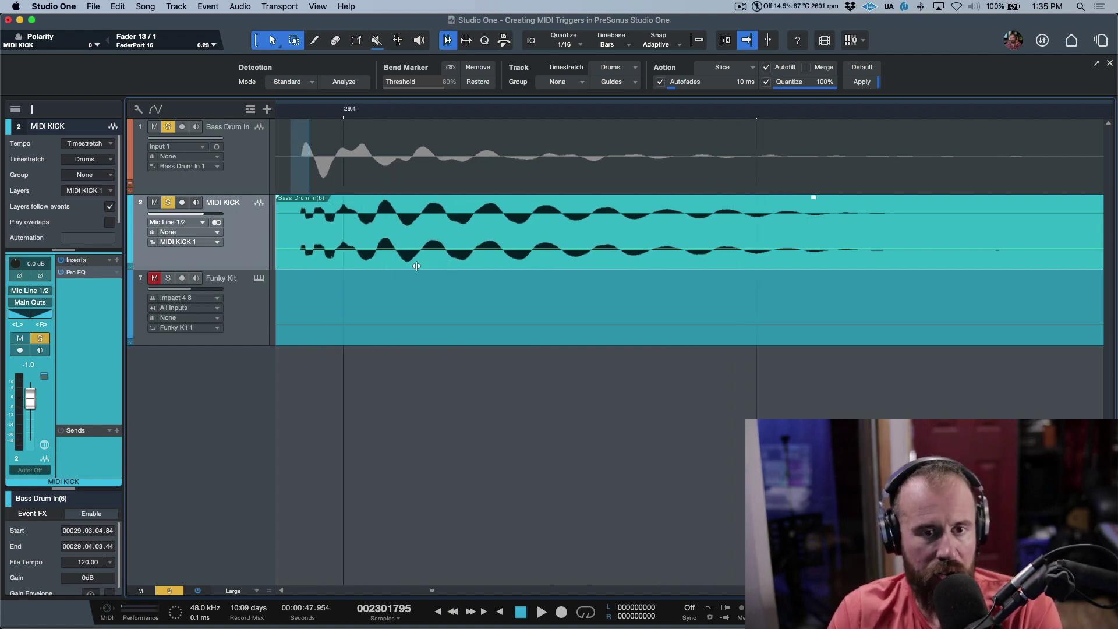
key("Right")
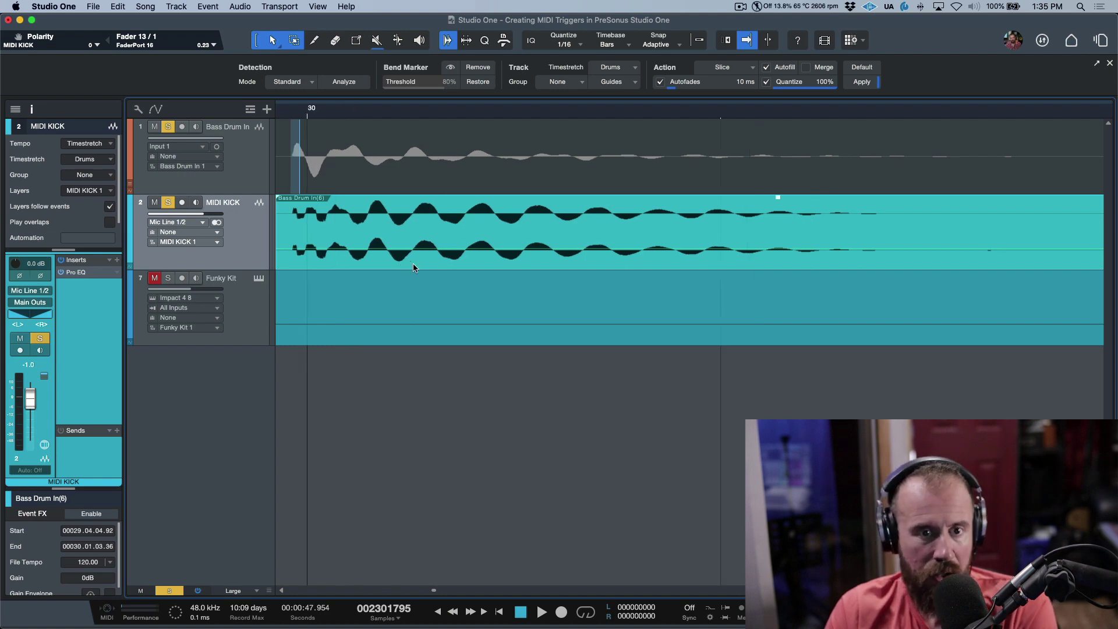
key("Right")
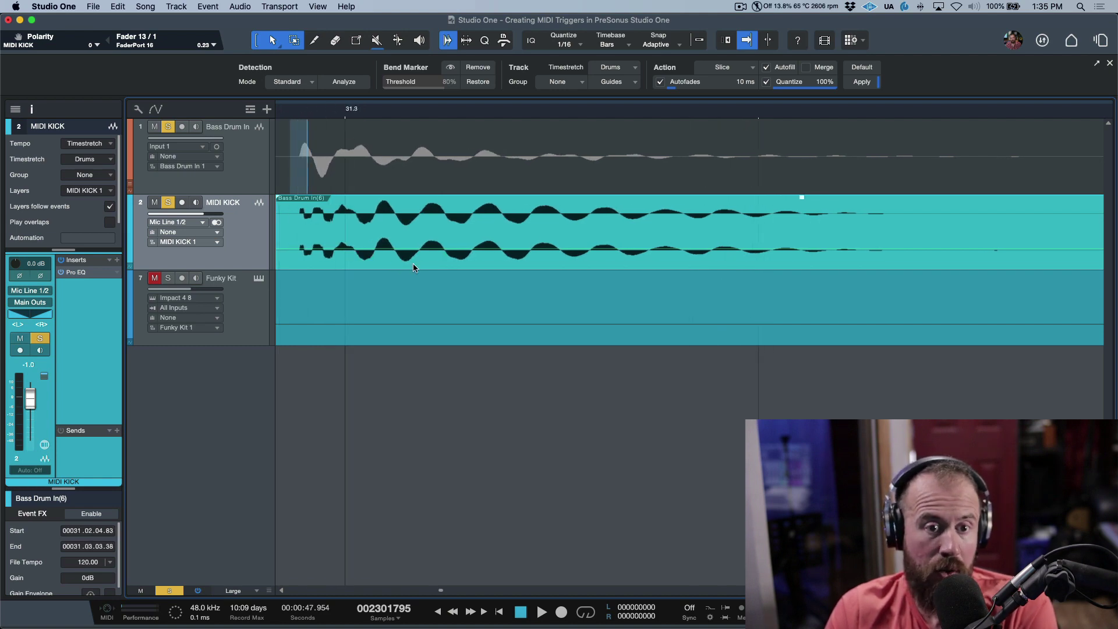
key("Right")
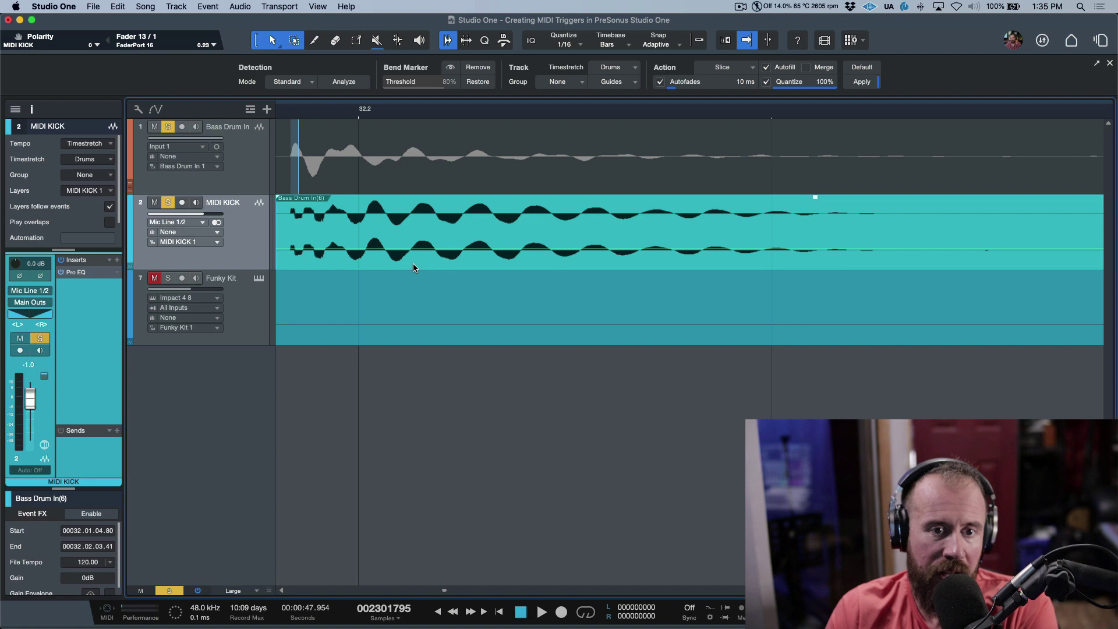
key("Right")
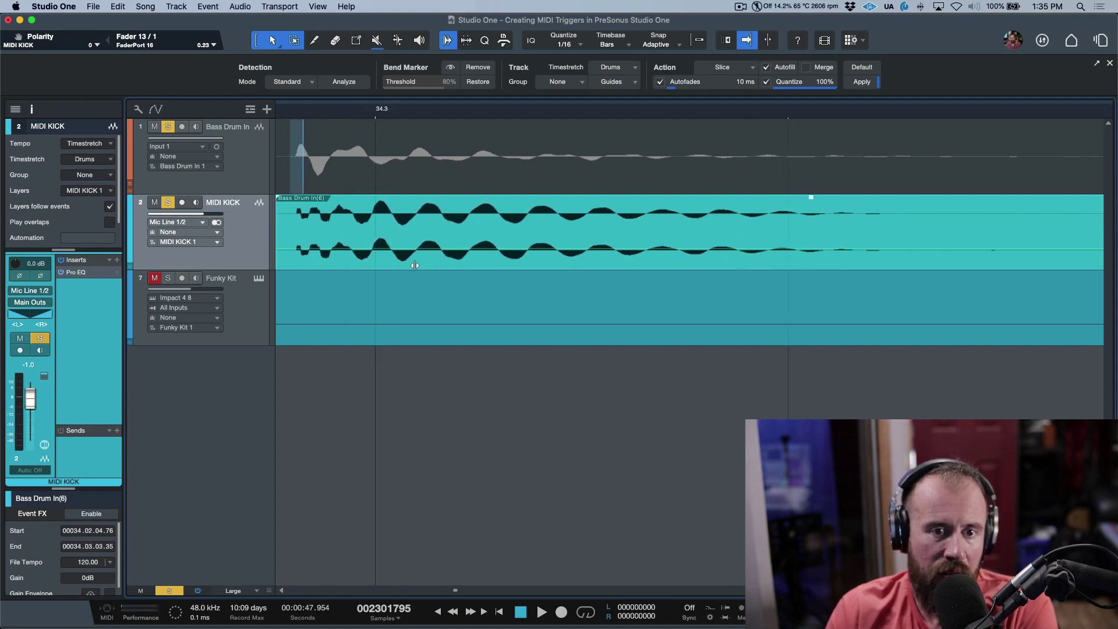
key("Right")
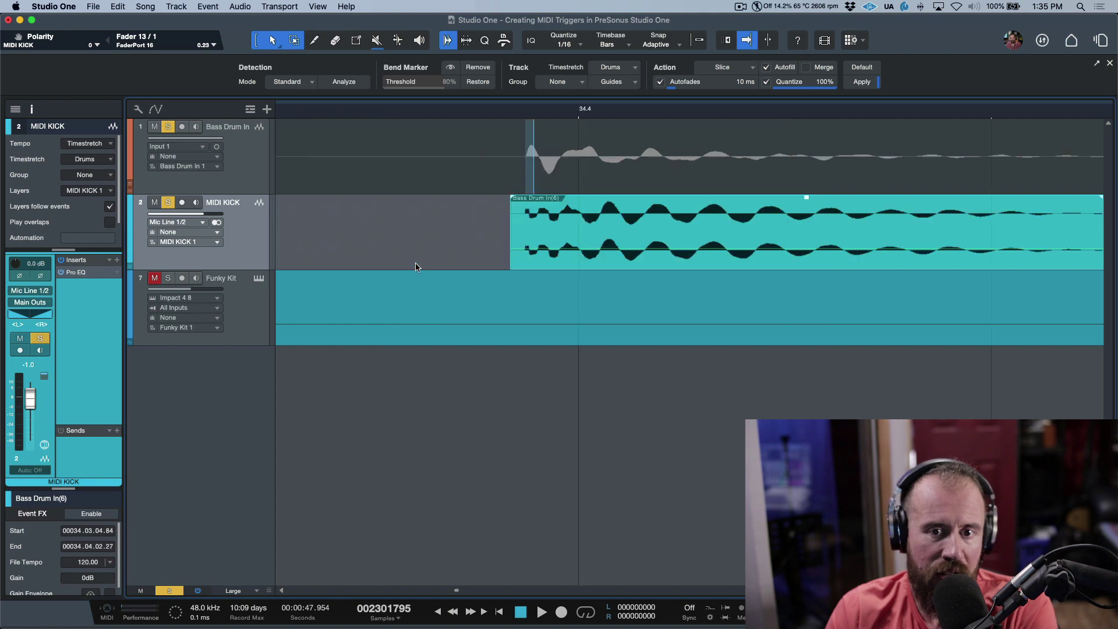
- Check the alignment of the MIDI KICK slices from bar 35 to beat 37.2 with Bass Drum In, and return to the wider arrangement
key("Right")
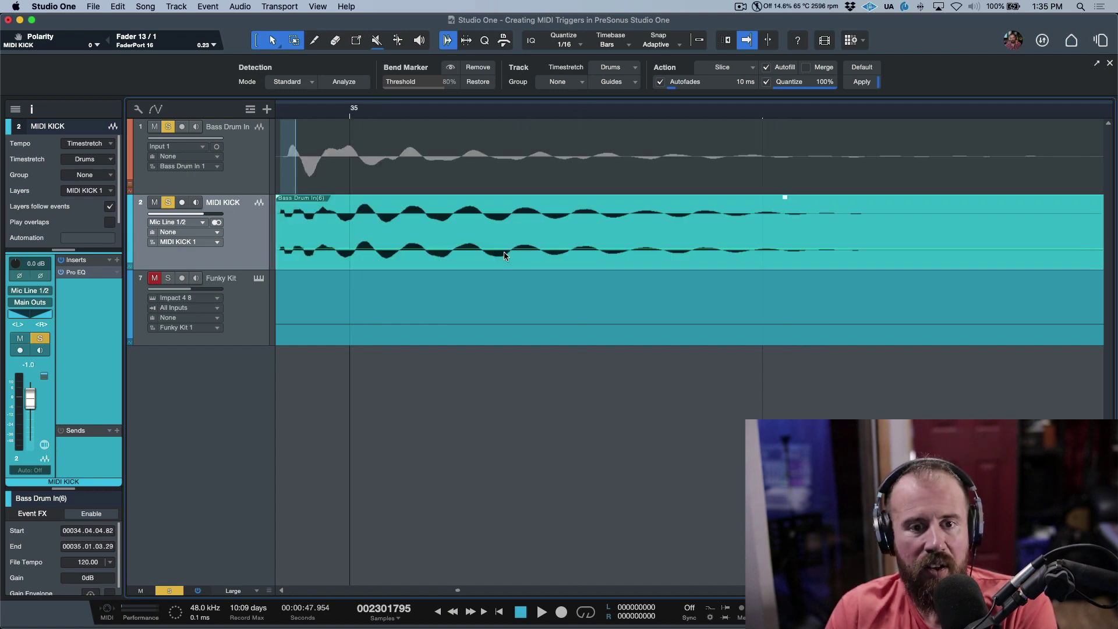
key("Right")
key("Right")
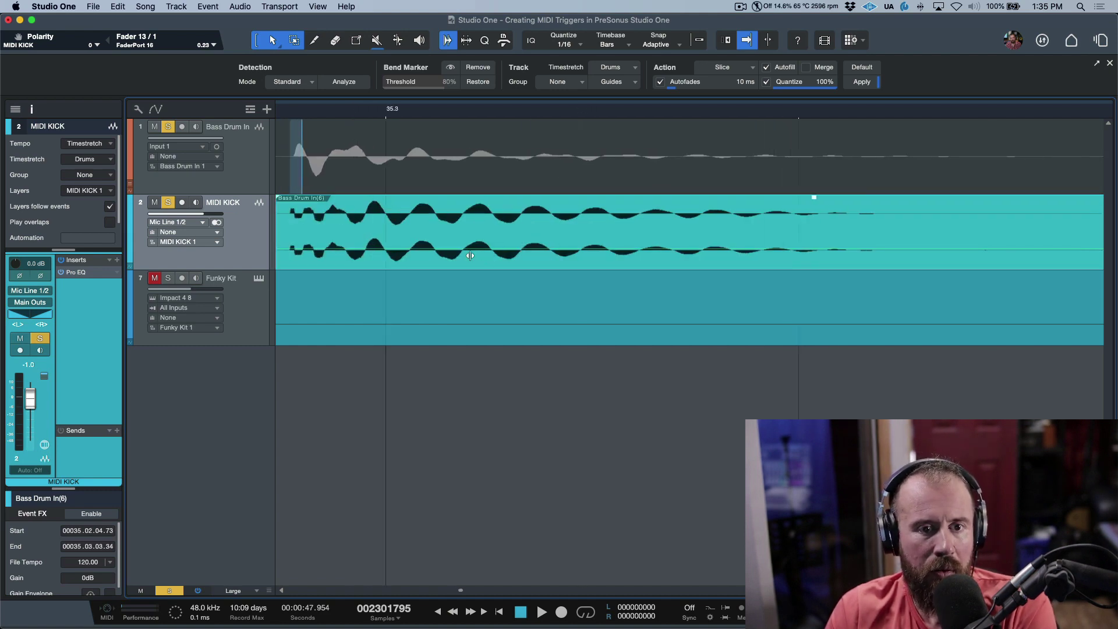
key("Right")
key("Right")
key("Right")
key("Right")
key("Right")
key("Right")
key("Right")
key("Right")
key("Left")
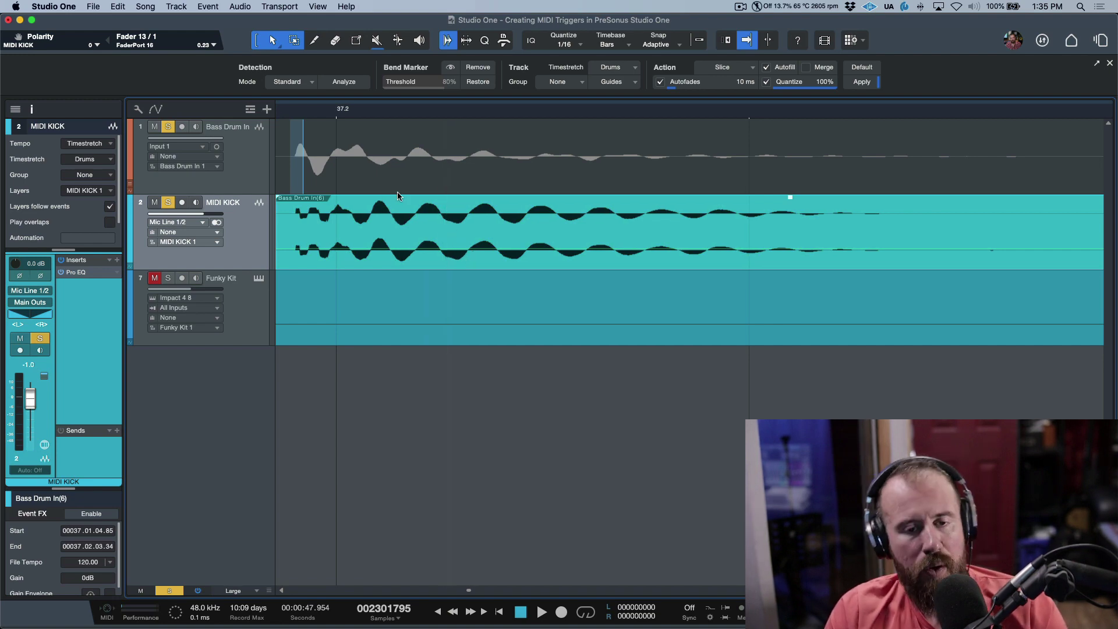
key("w")
key("w")
key("w")
key("w")
key("w")
key("w")
key("w")
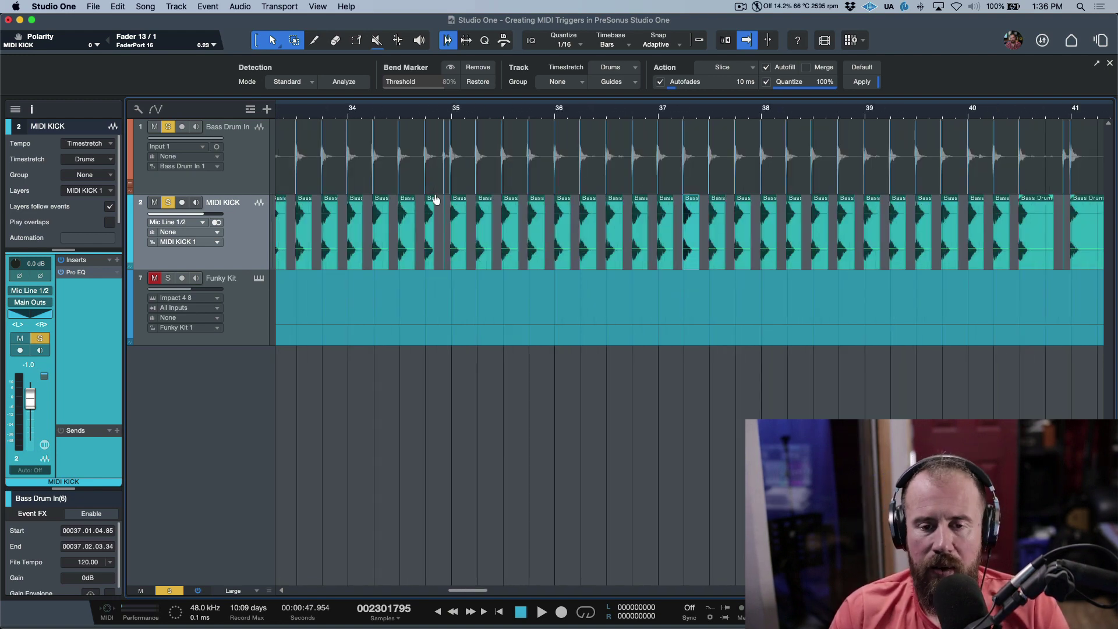